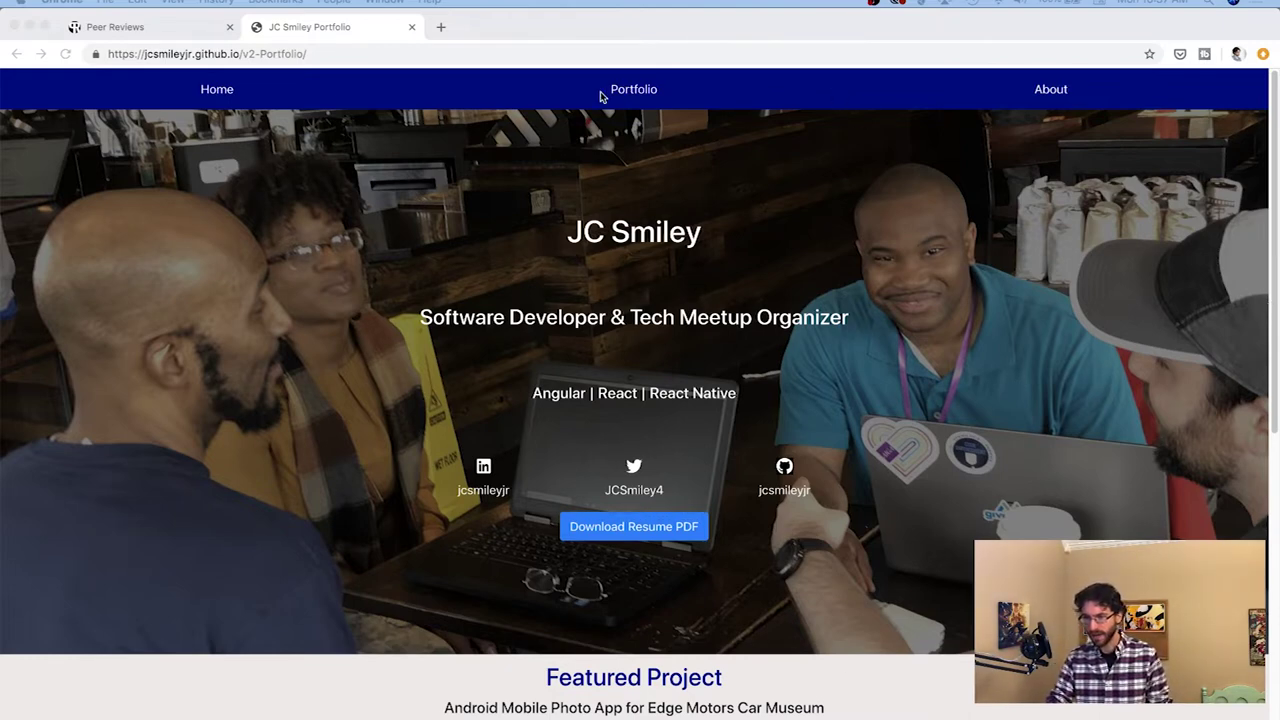
Inspect the portfolio page's navigation bar element in the developer tools
click(565, 97)
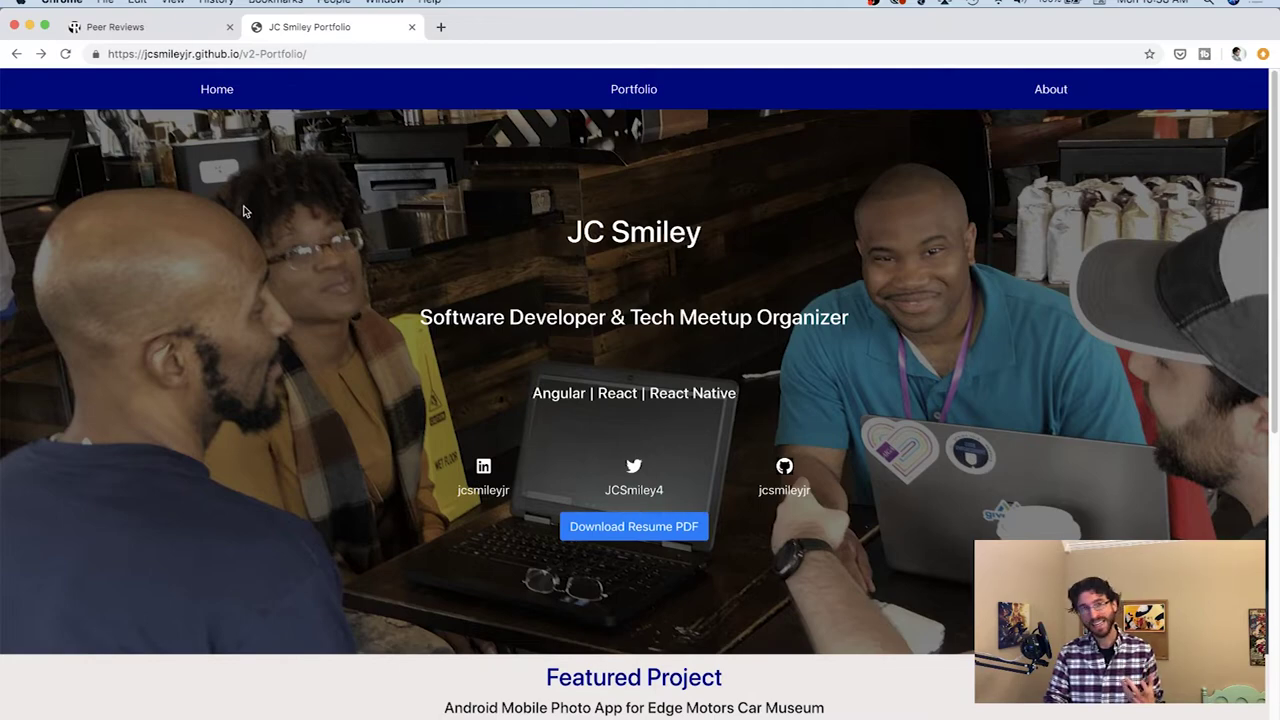
right_click(73, 90)
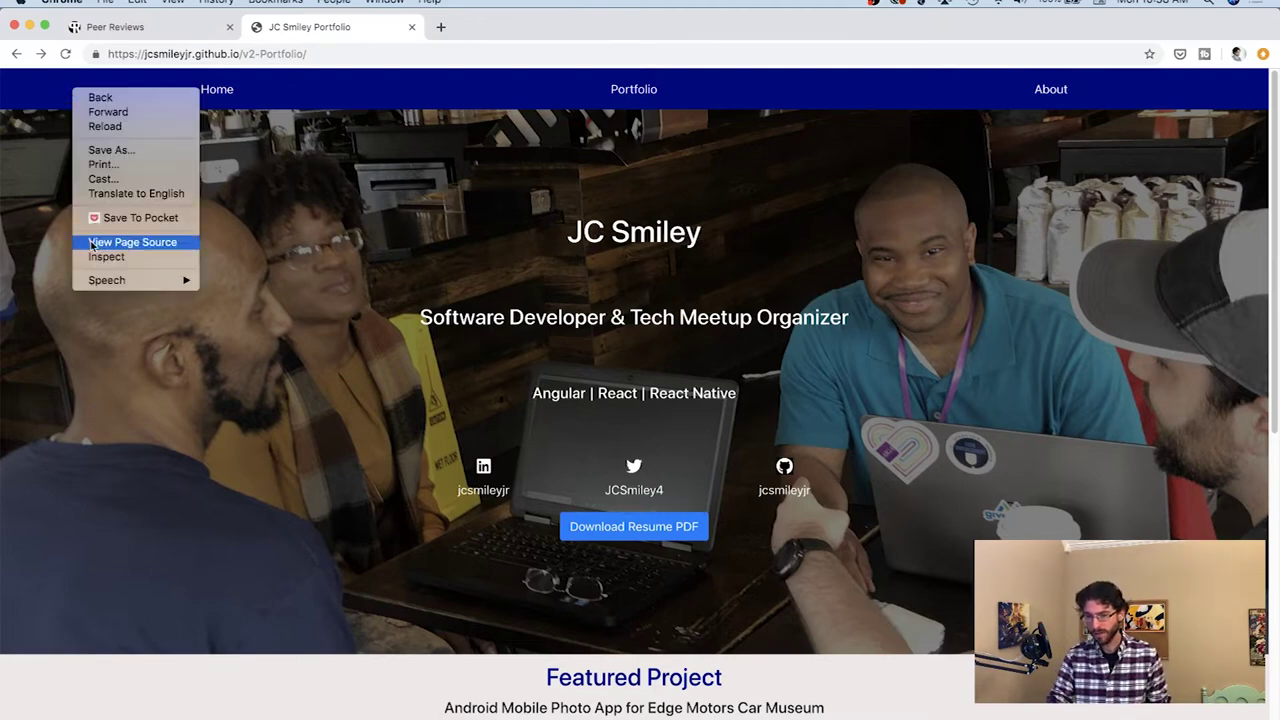
key(Escape)
key(super+alt+i)
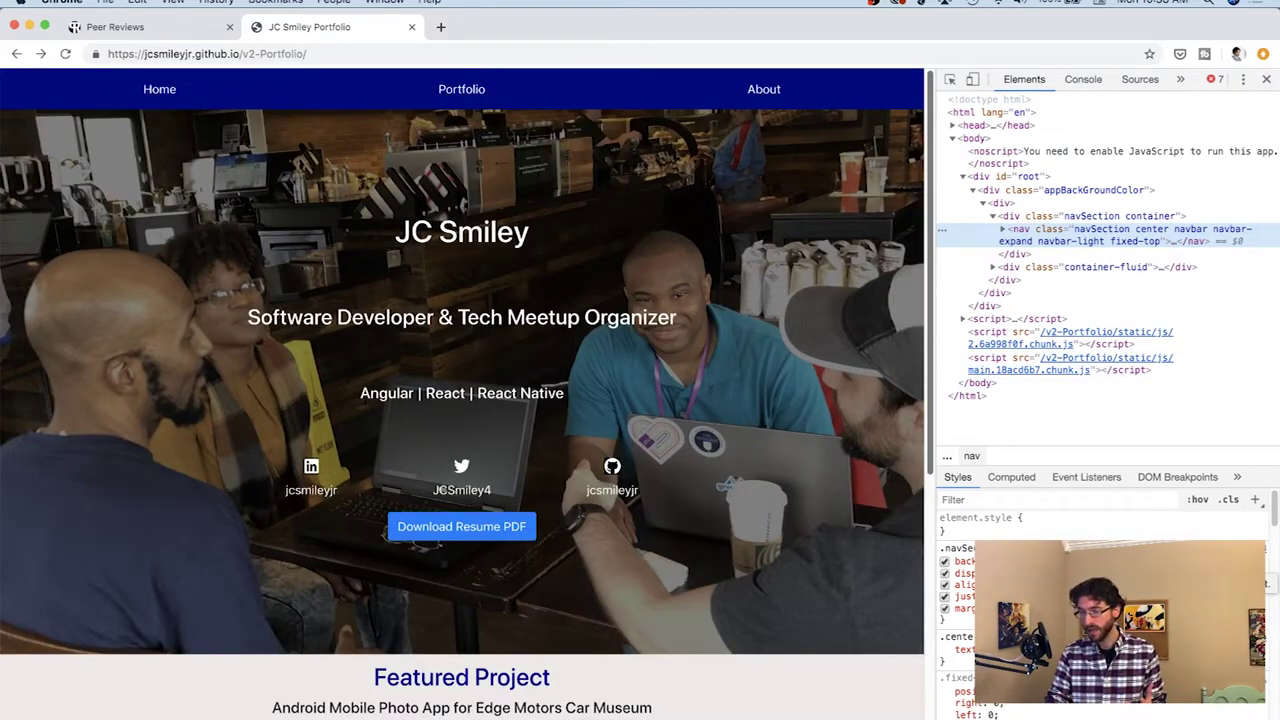
Set the navigation bar's background color to #1b4f5f, sampled from the teal shirt in the hero photo
click(1065, 561)
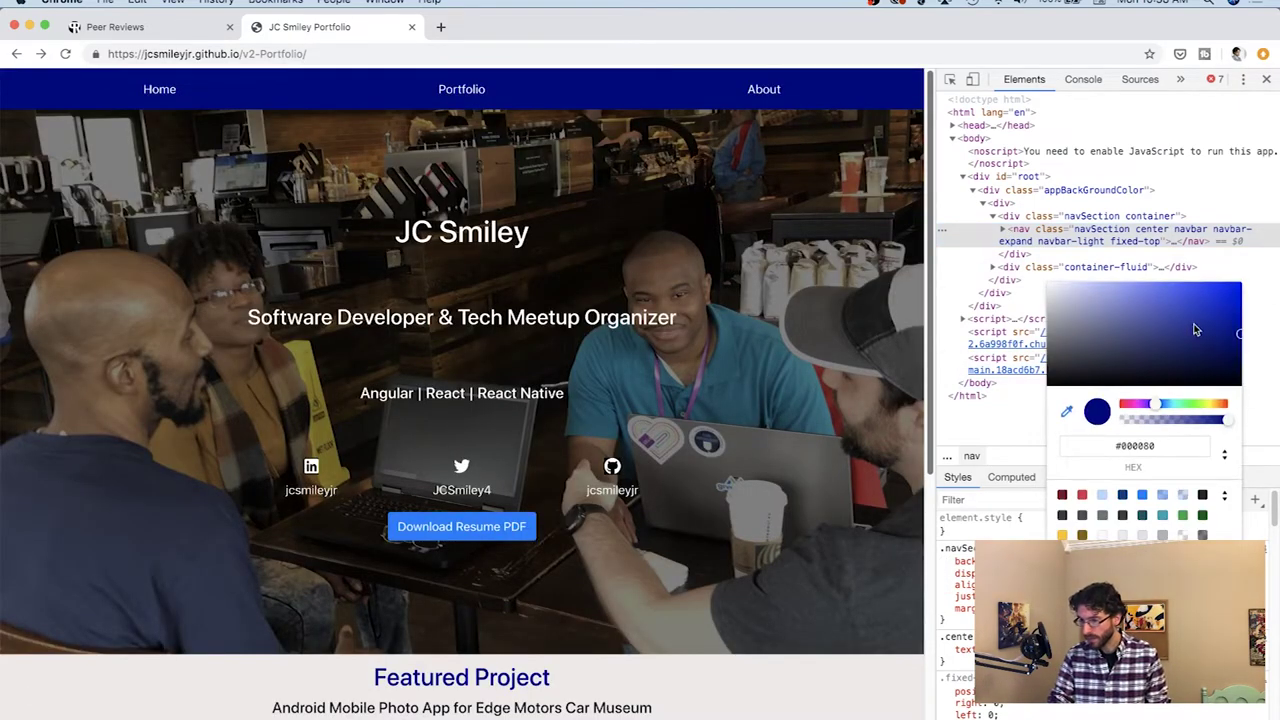
mouse_move(1195, 330)
mouse_down()
mouse_move(1215, 305)
mouse_move(1203, 314)
mouse_up()
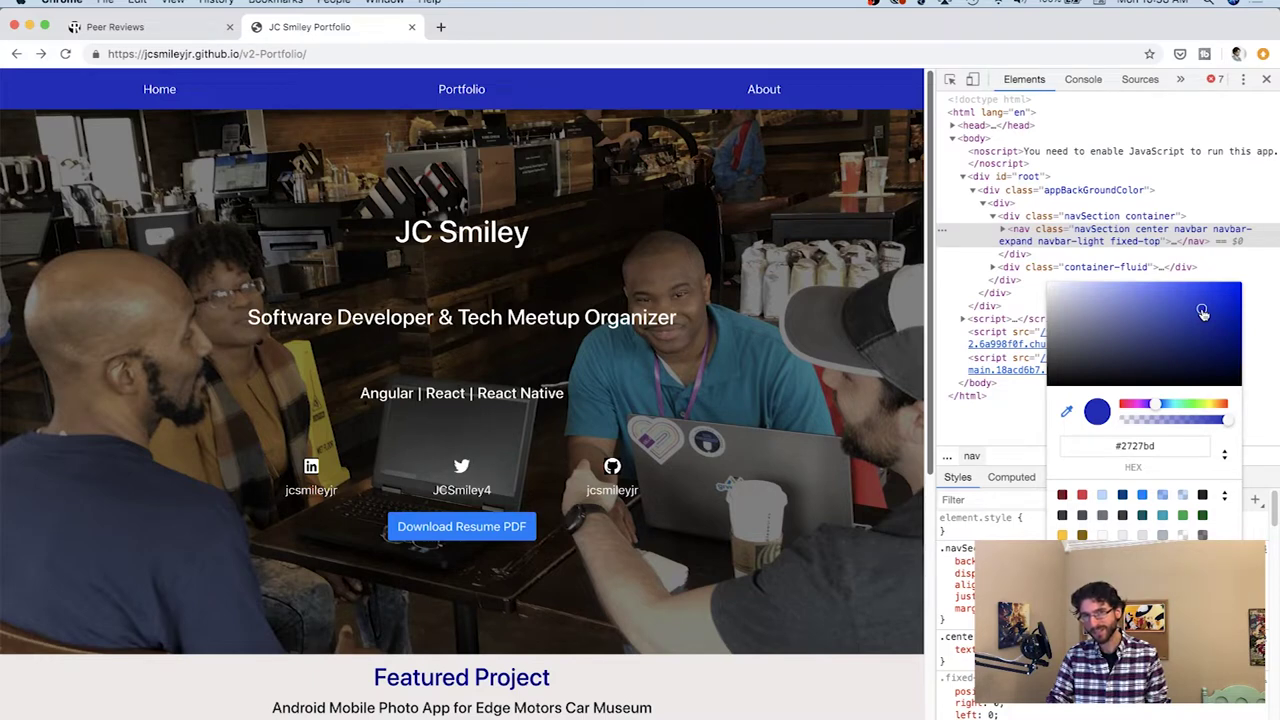
drag(1203, 314, 1192, 311)
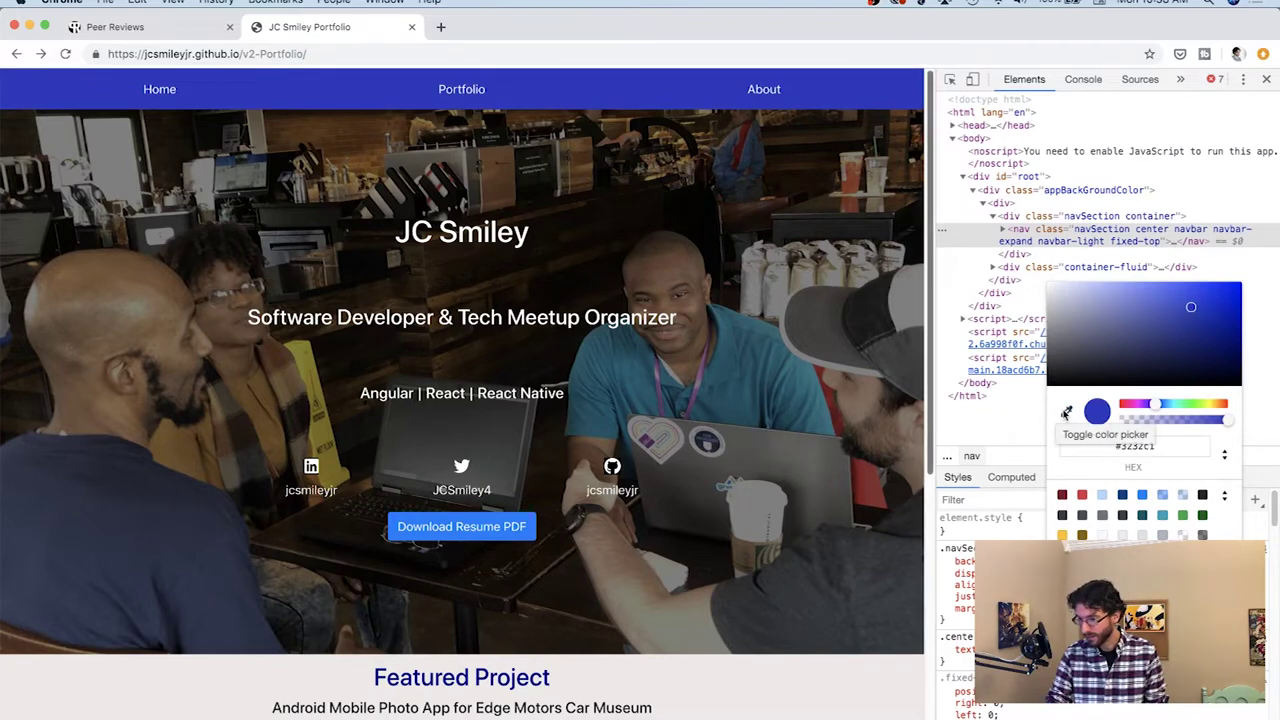
click(1066, 411)
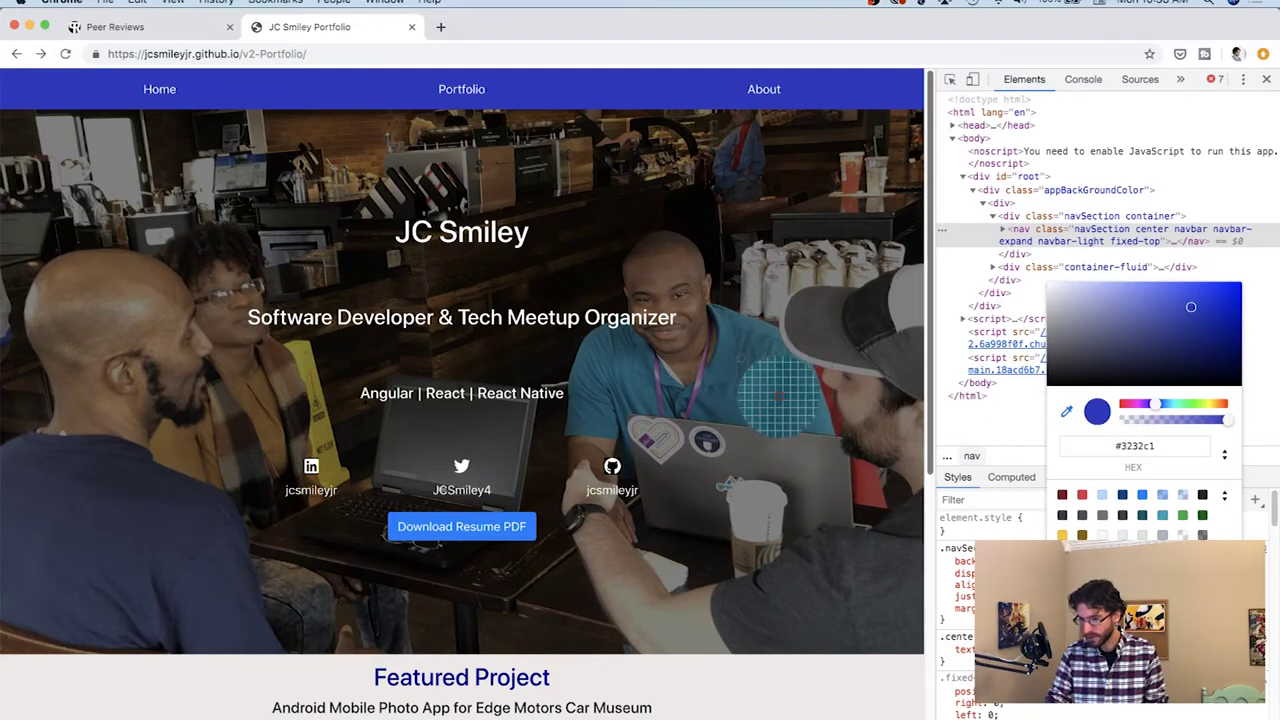
click(768, 400)
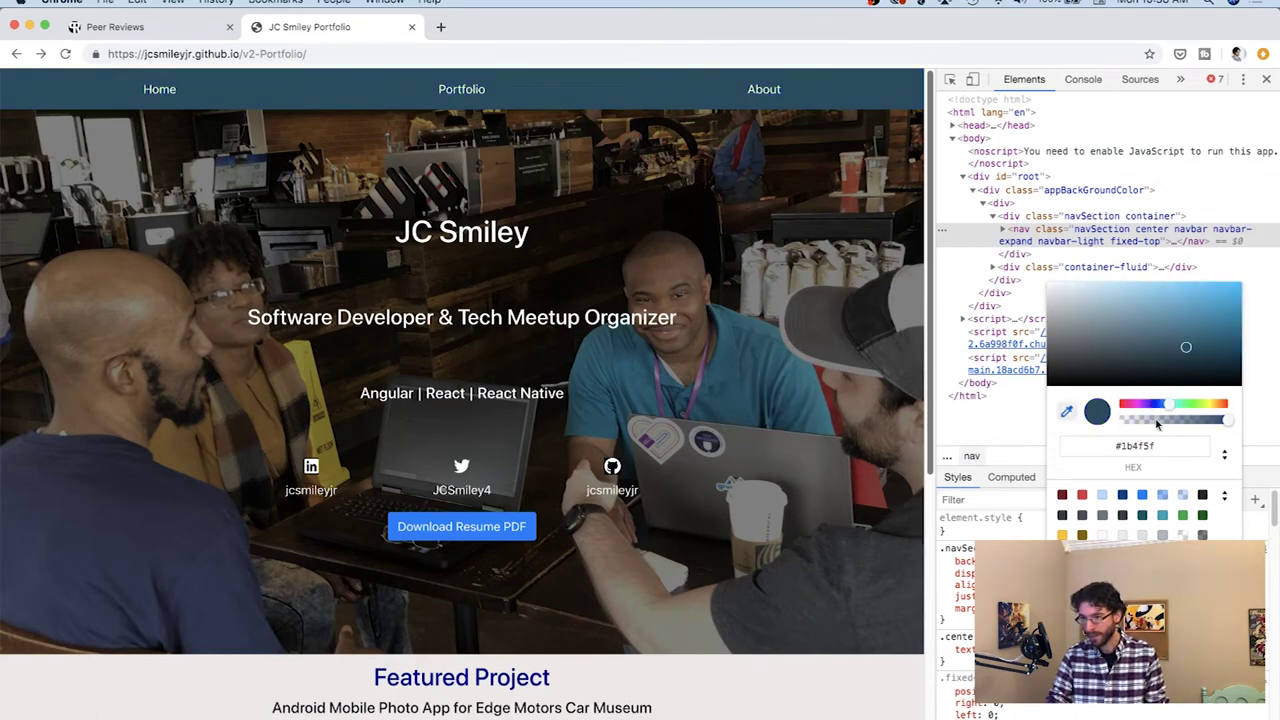
click(1070, 413)
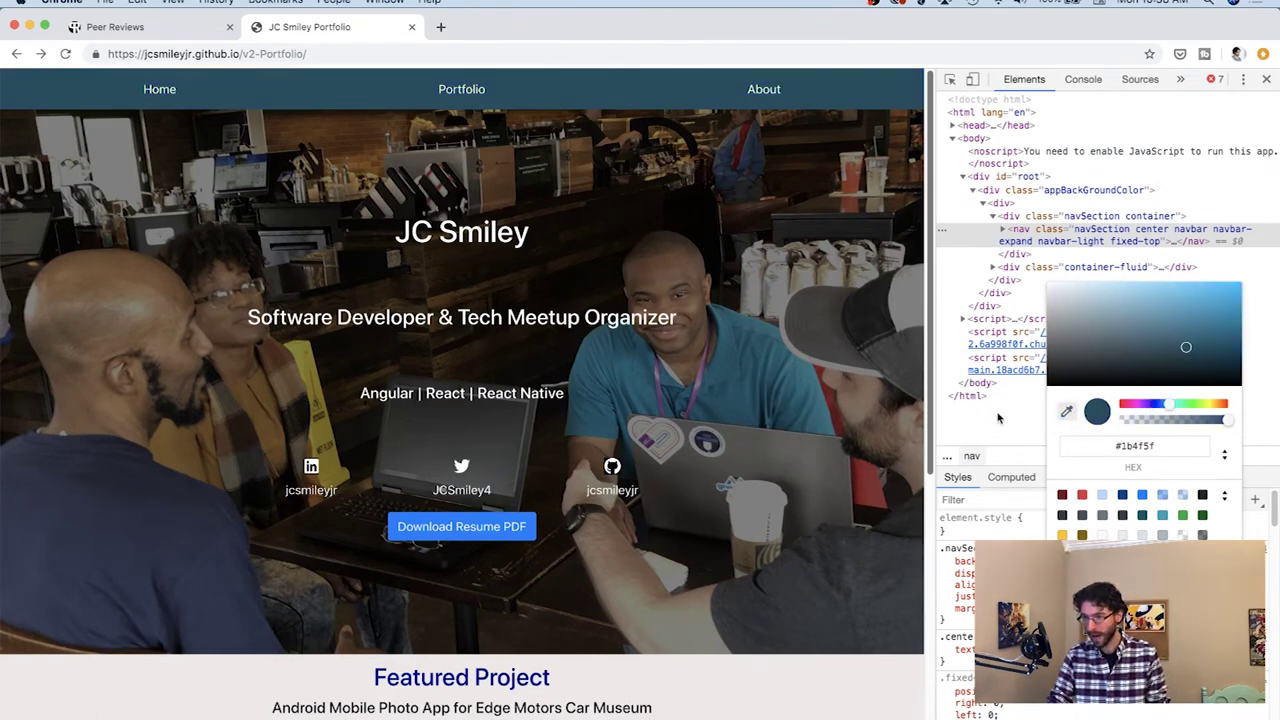
click(1000, 419)
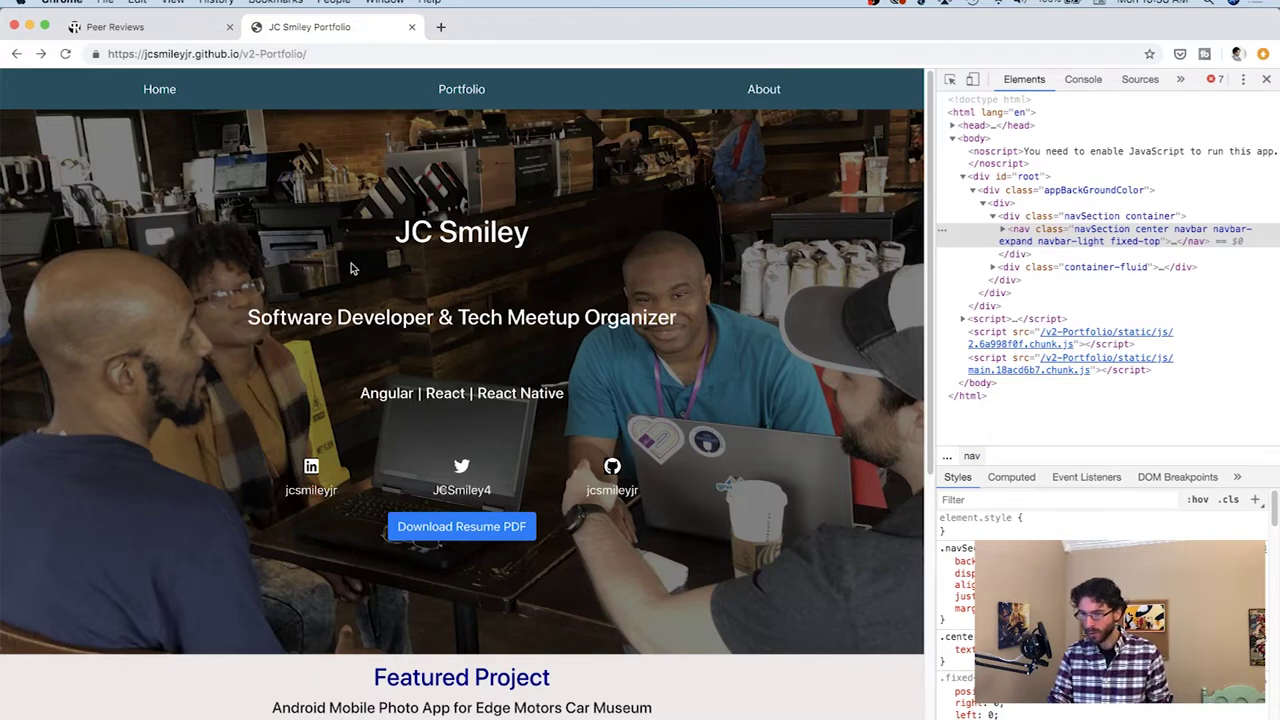
Inspect the name heading in the hero section and increase its font size by two large increments
drag(396, 232, 559, 318)
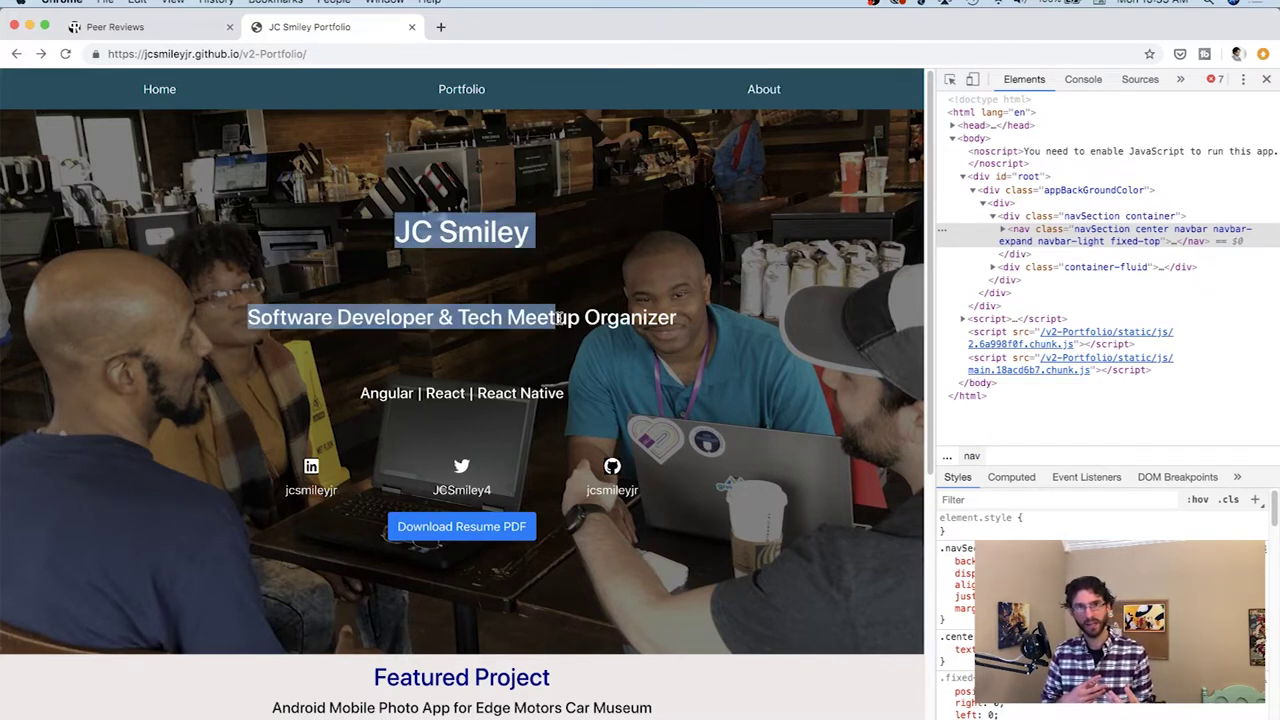
key(super+r)
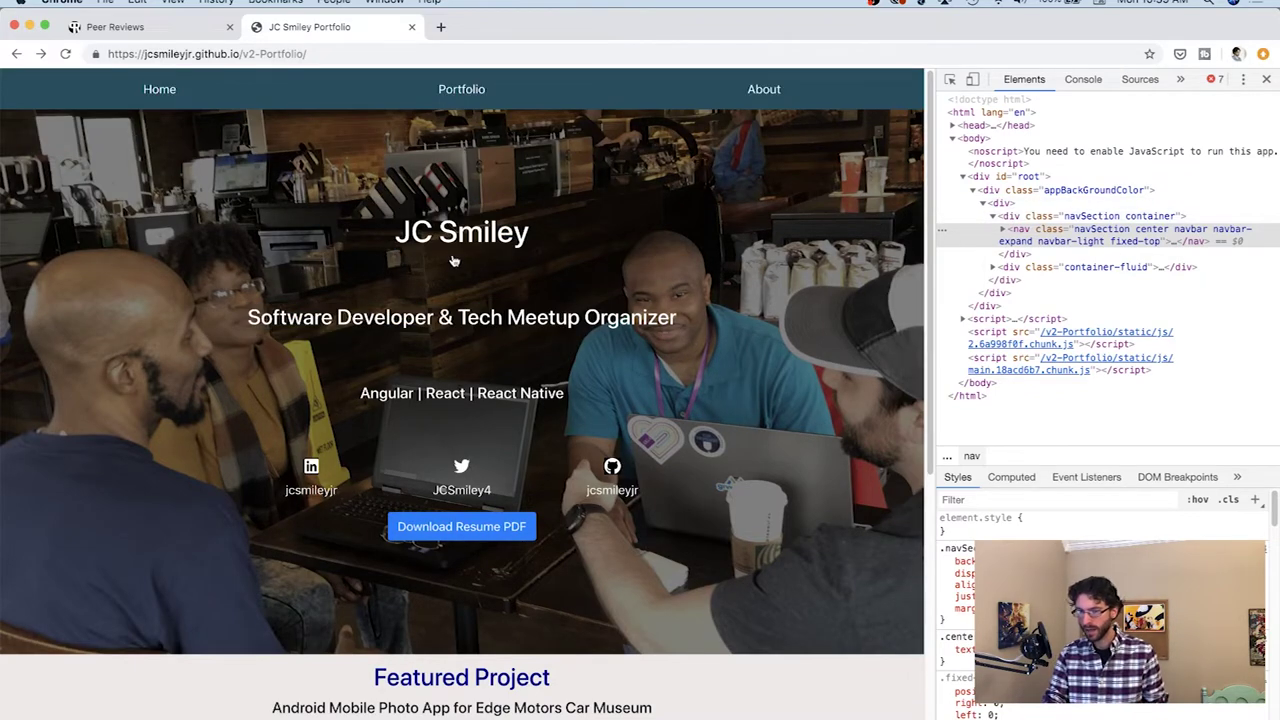
triple_click(443, 235)
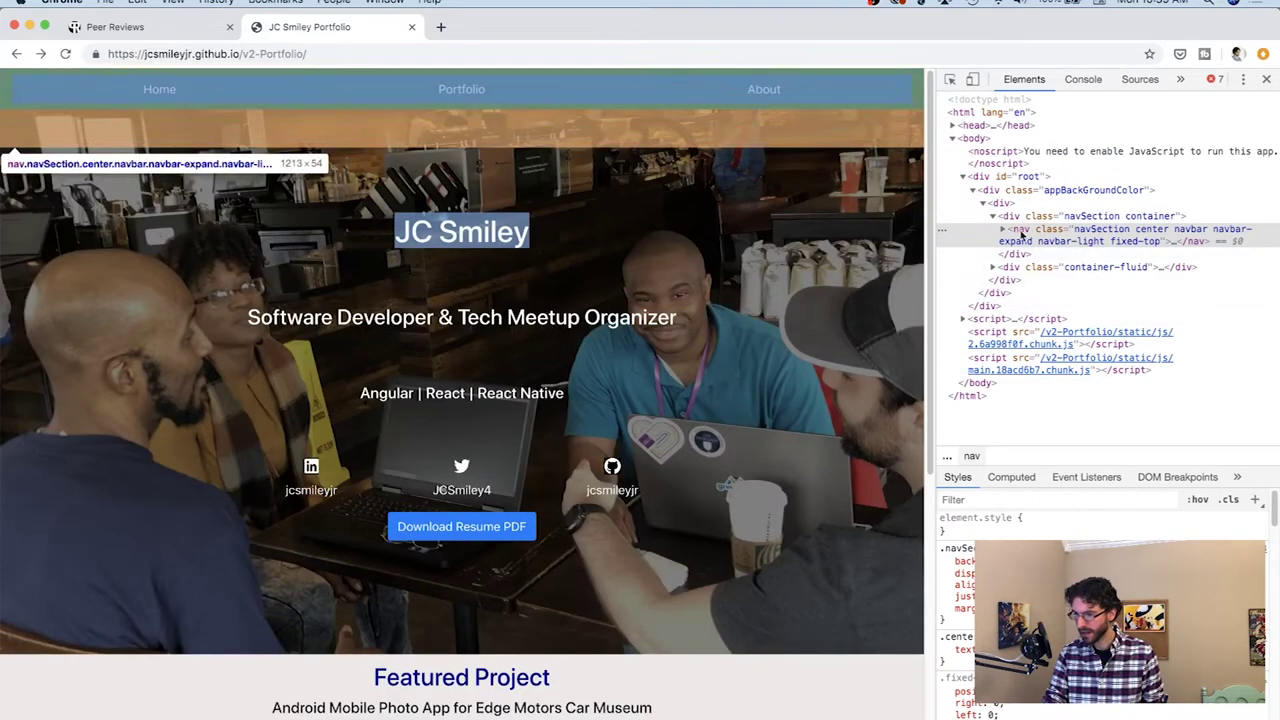
click(949, 79)
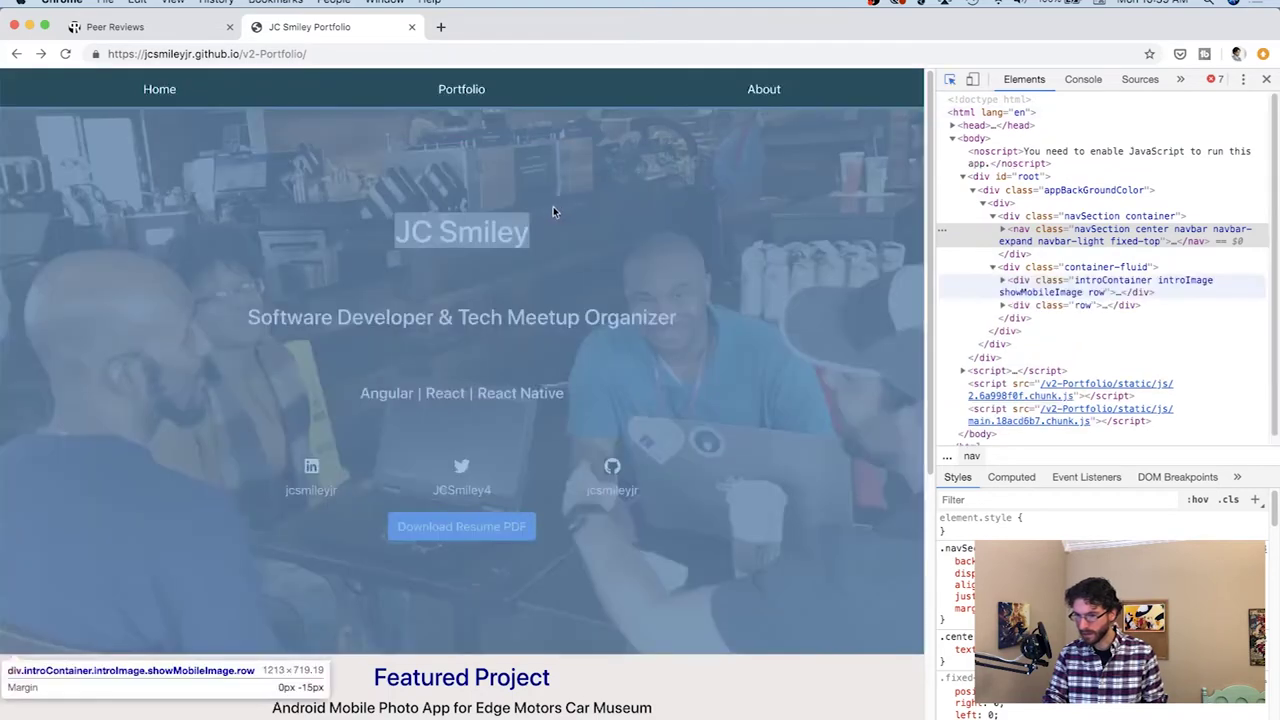
click(497, 242)
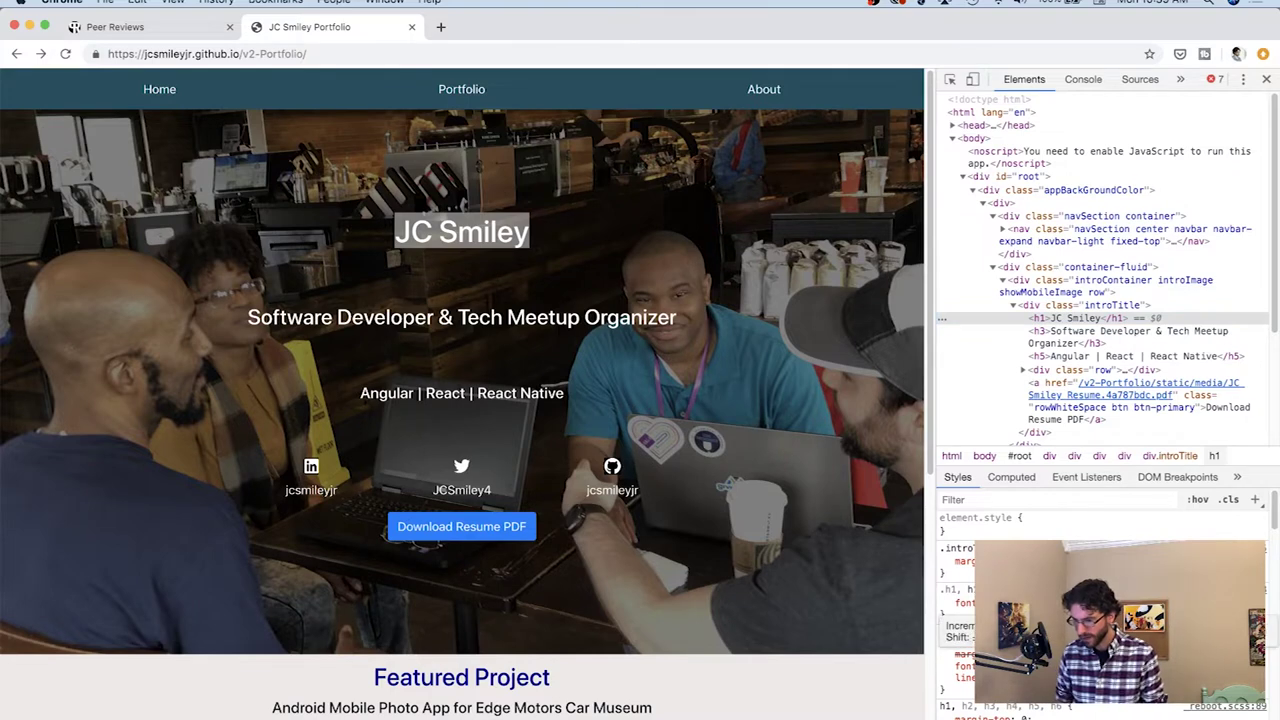
key(shift+Up)
key(shift+Up)
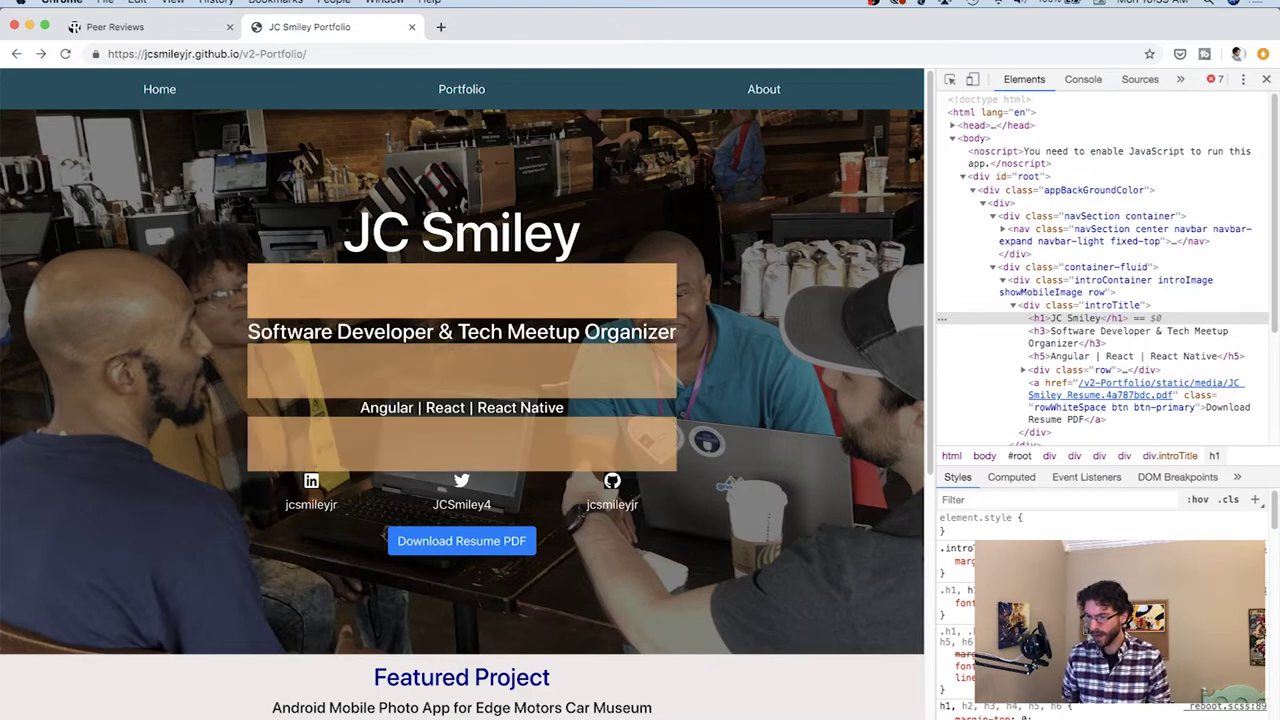
Reduce the shared bottom margin of the hero section's headings to tighten their spacing
key(Down)
key(Down)
key(Down)
key(Down)
key(Down)
key(Down)
key(Down)
key(Down)
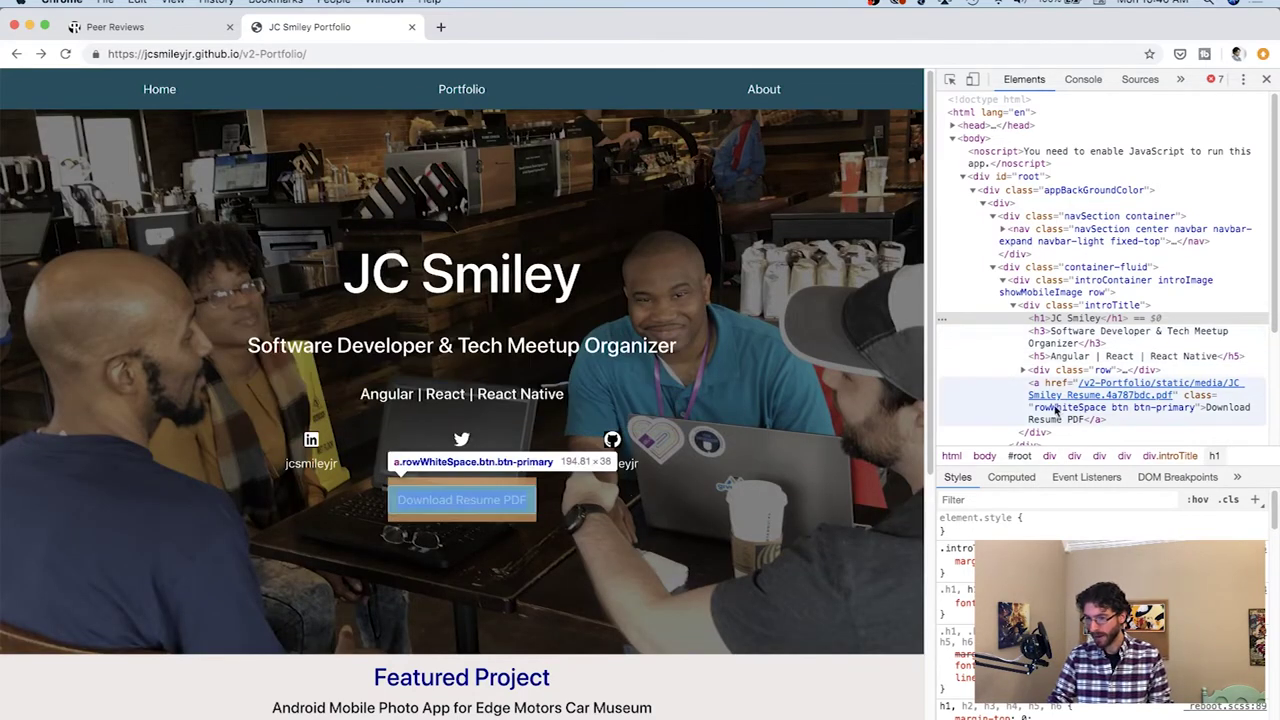
Add a 41px inline margin to the "Angular | React | React Native" heading and close the developer tools
click(1048, 362)
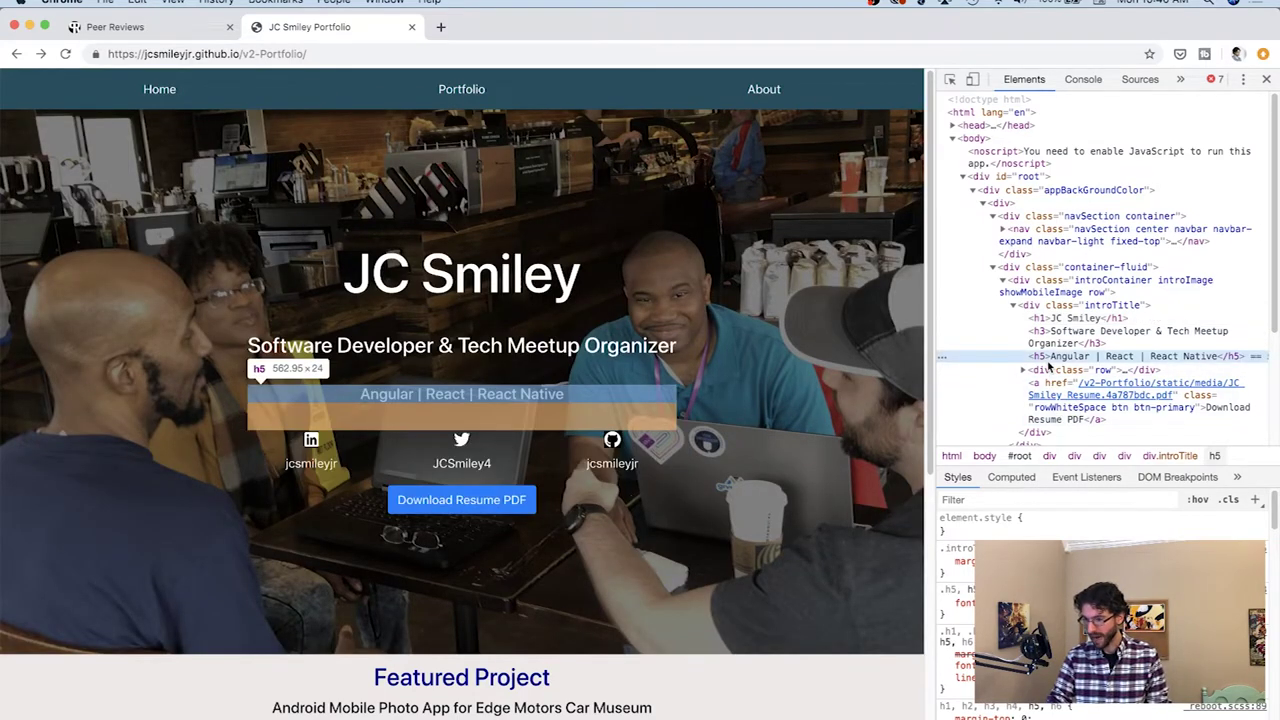
click(1074, 532)
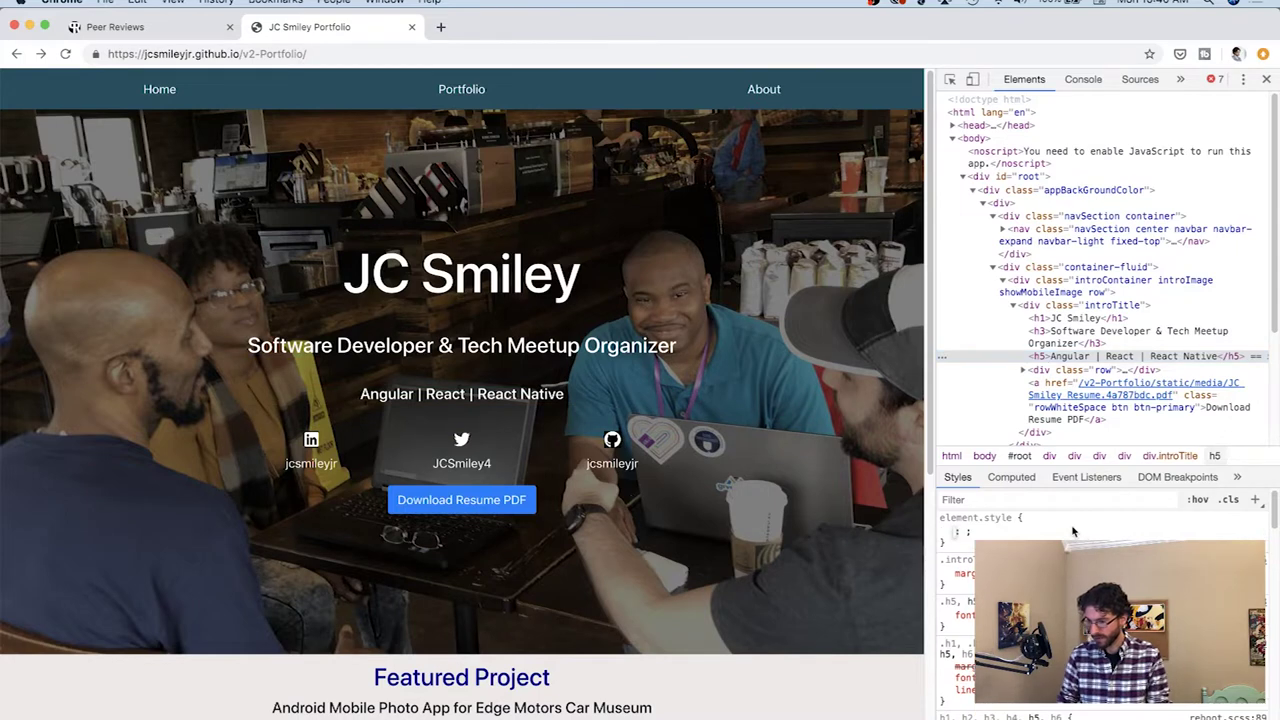
text(margin)
key(Tab)
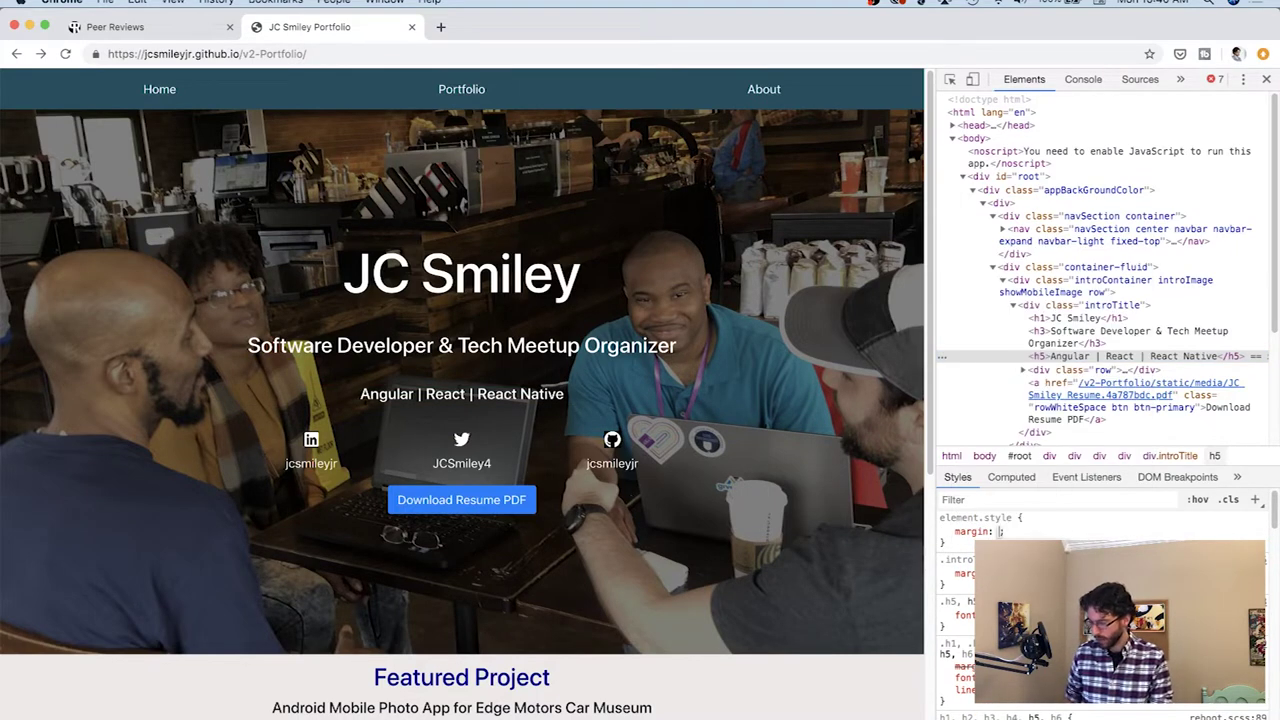
text(30px)
key(Up)
key(Up)
key(Up)
key(Up)
key(Up)
key(Up)
key(Up)
key(Up)
key(Up)
key(Up)
key(Up)
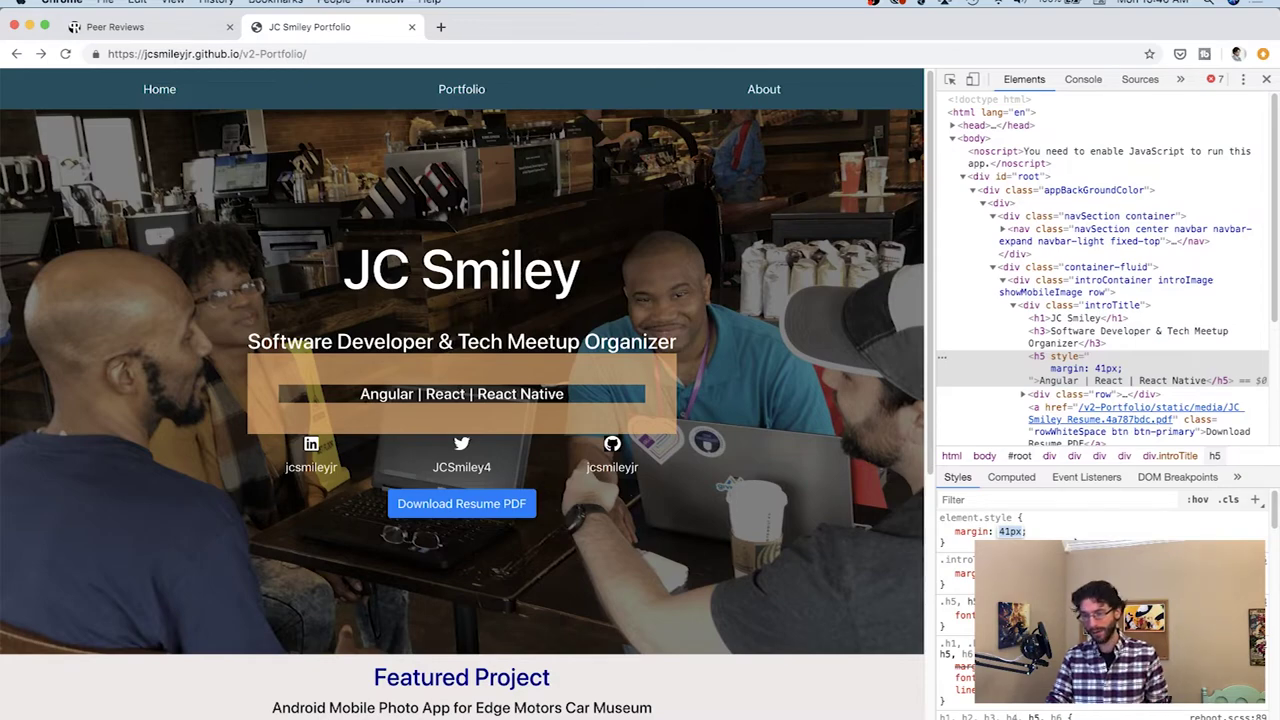
click(1075, 541)
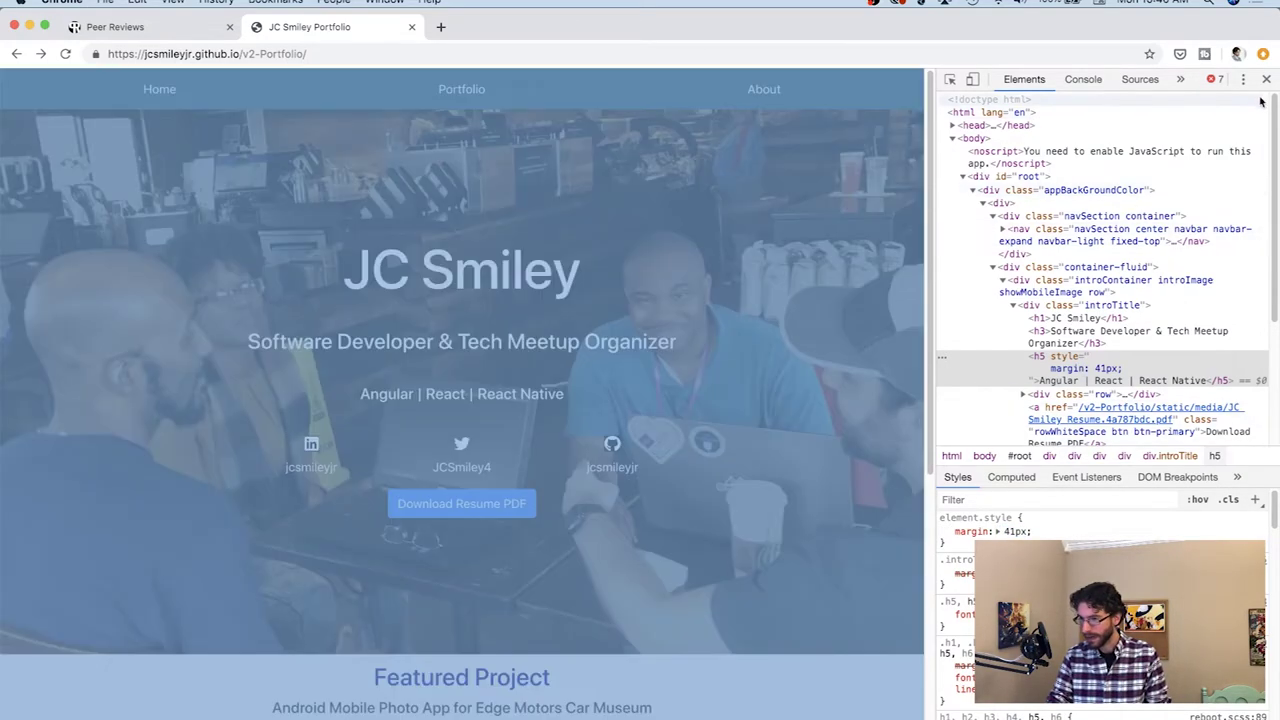
click(1266, 79)
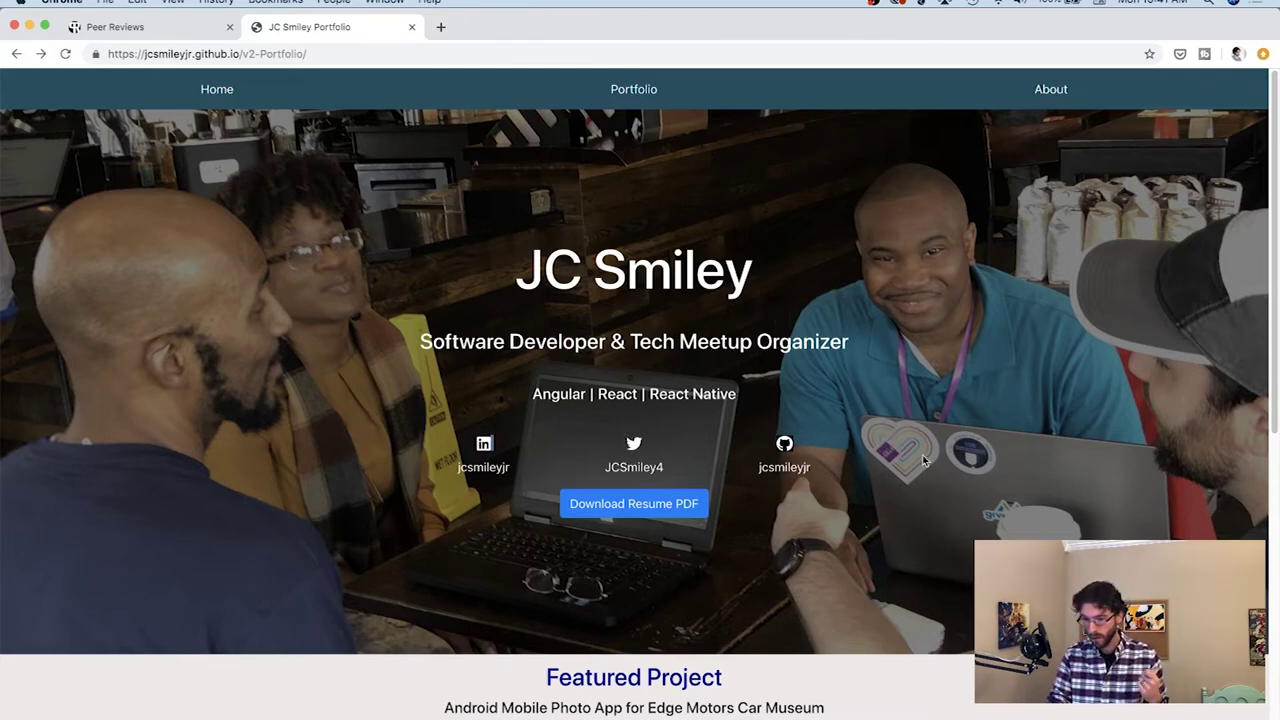
Inspect the intro image container above the Featured Project section and give it a margin-bottom of 3rem
scroll(924, 460, down, 5)
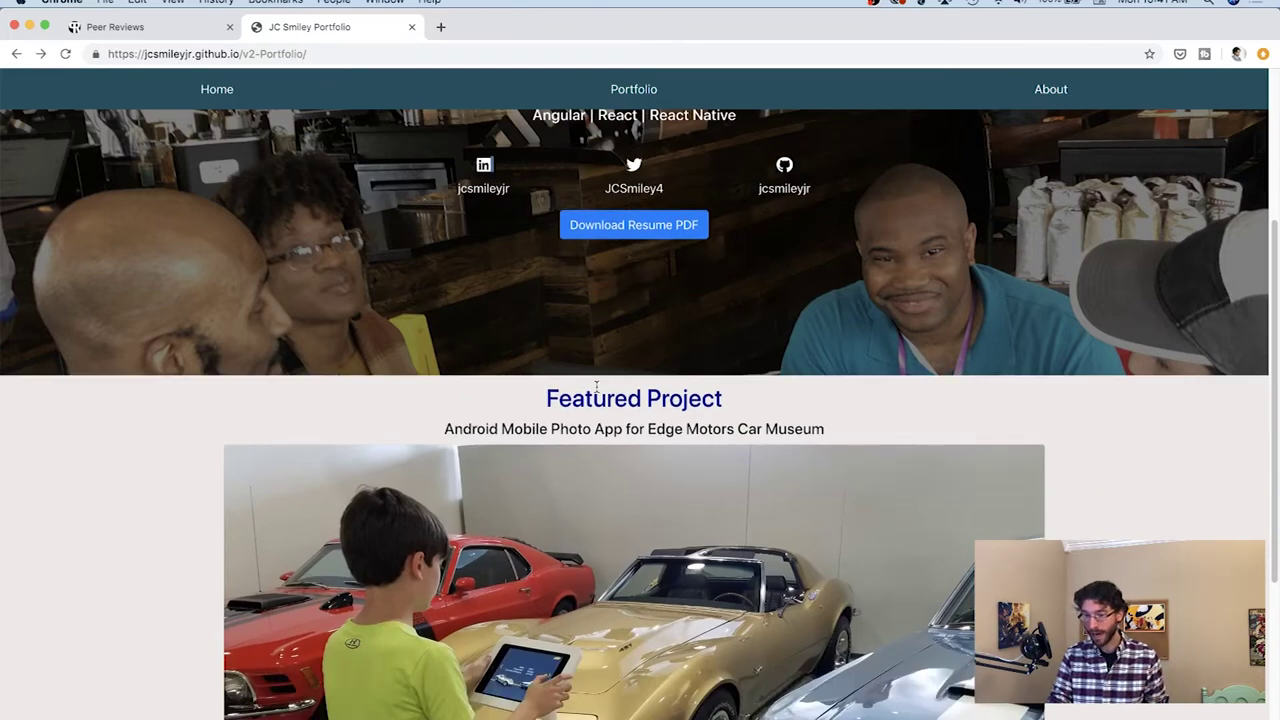
right_click(596, 386)
click(624, 541)
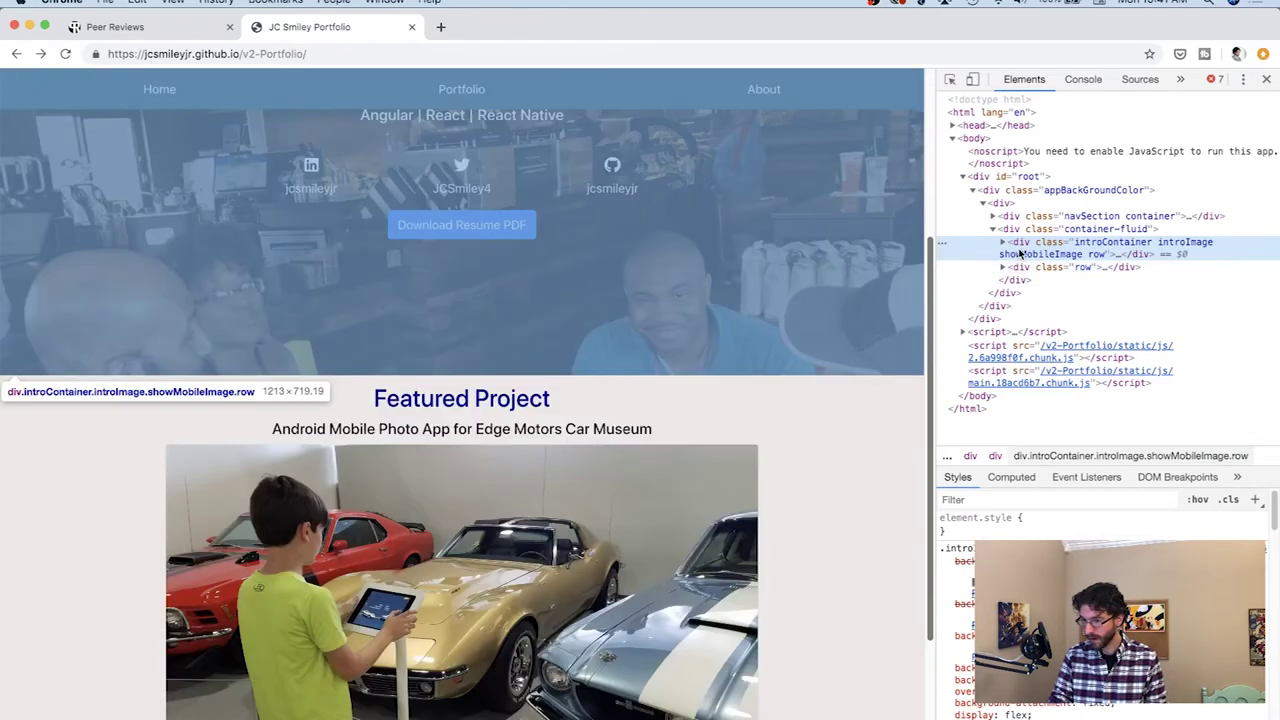
click(1074, 530)
text(mar)
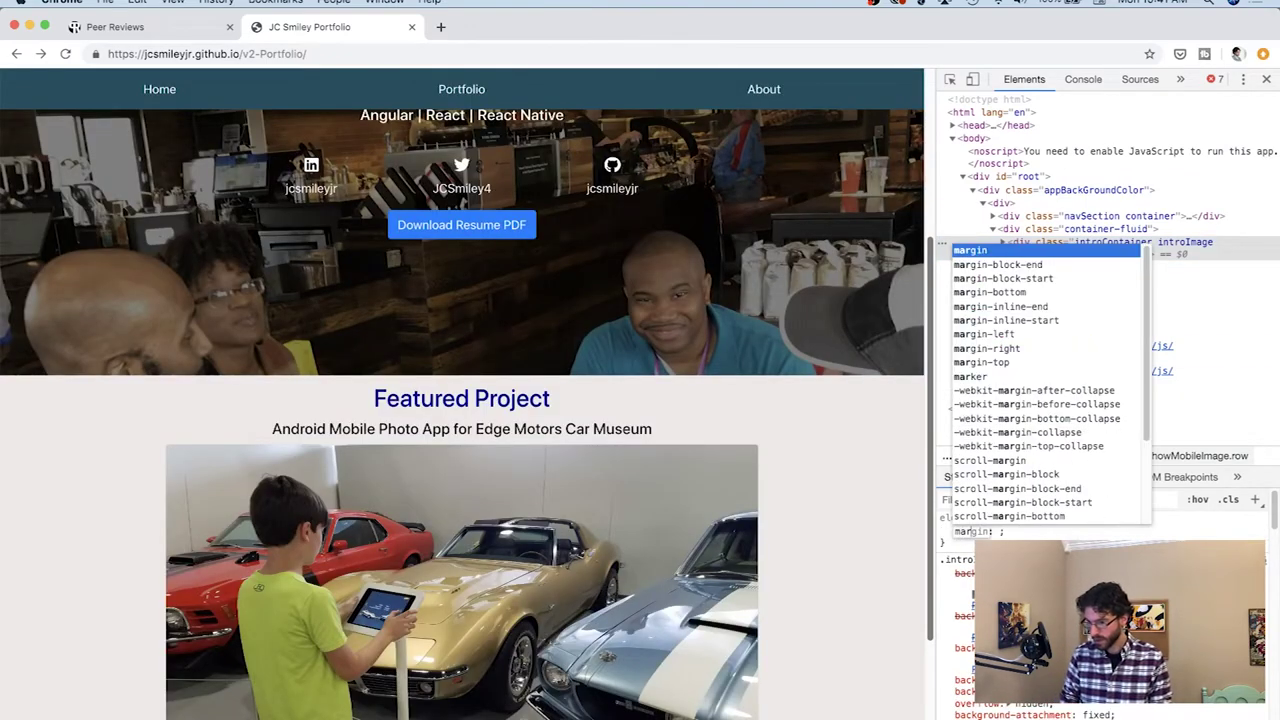
key(Down)
key(Down)
key(Down)
key(Return)
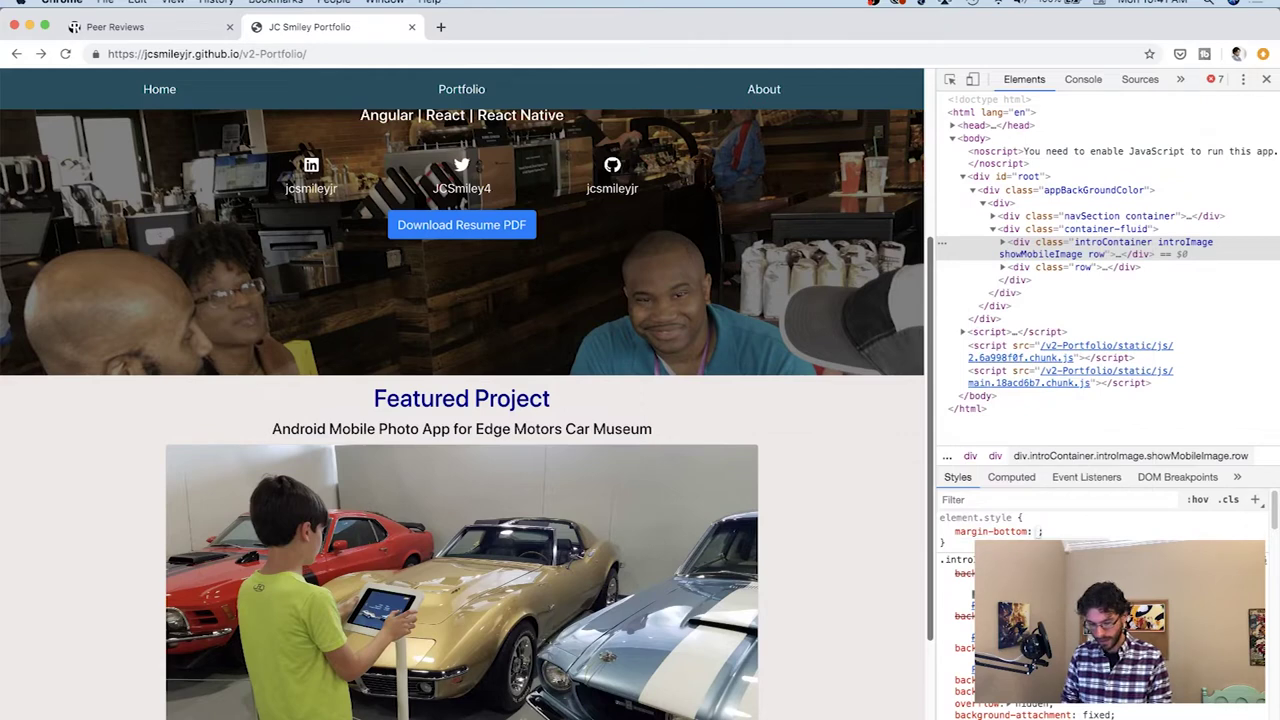
text(4rem)
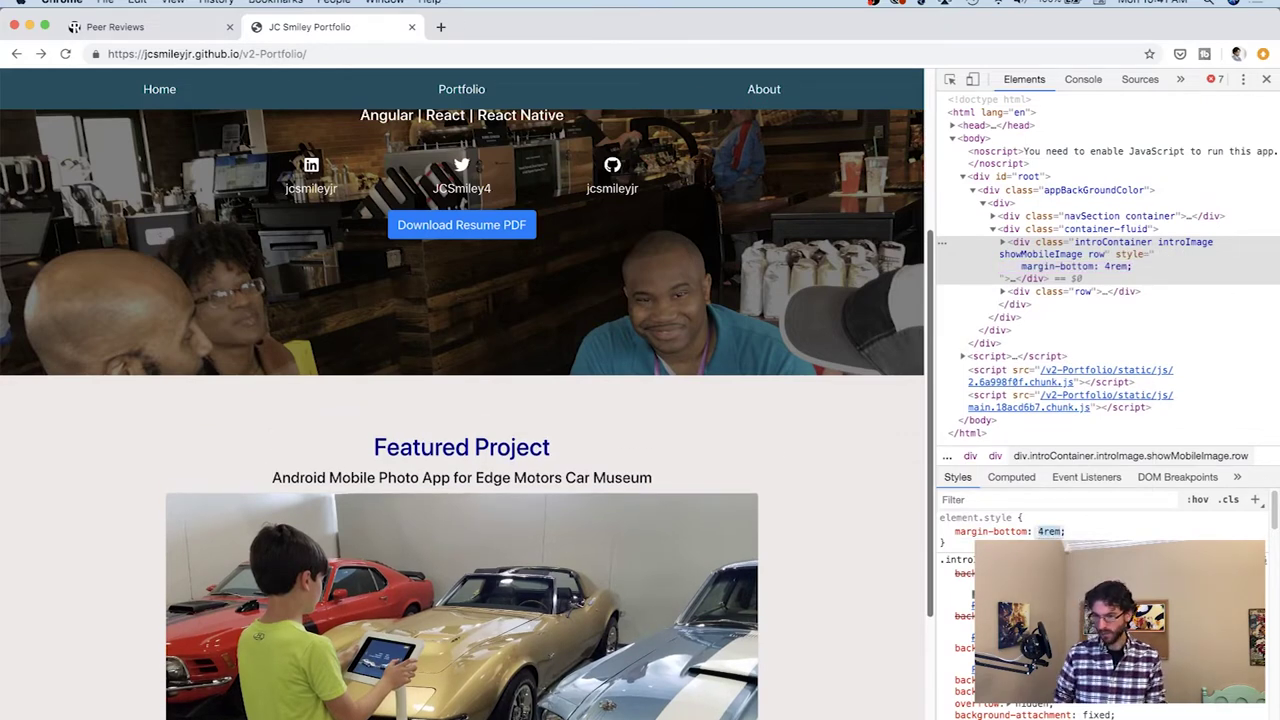
key(Down)
Close the developer tools and examine the Featured Project section's heading, subtitle, photo and technology list
scroll(798, 318, down, 4)
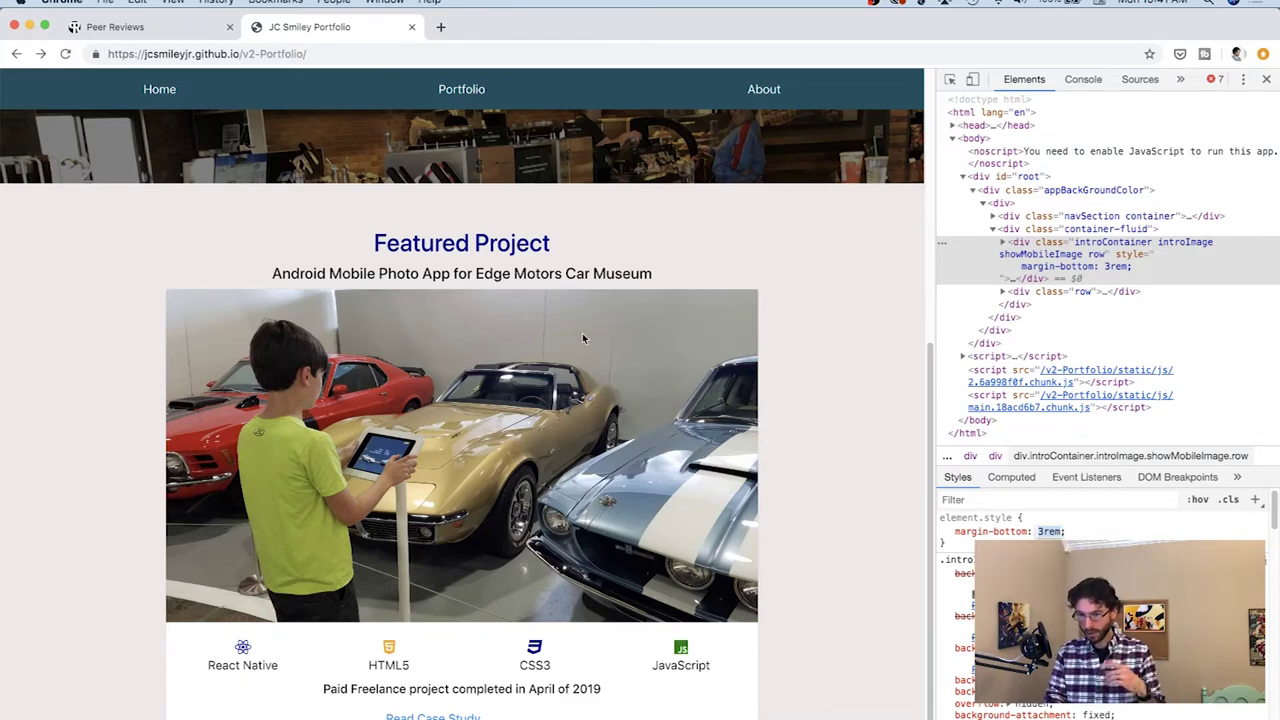
drag(371, 232, 407, 264)
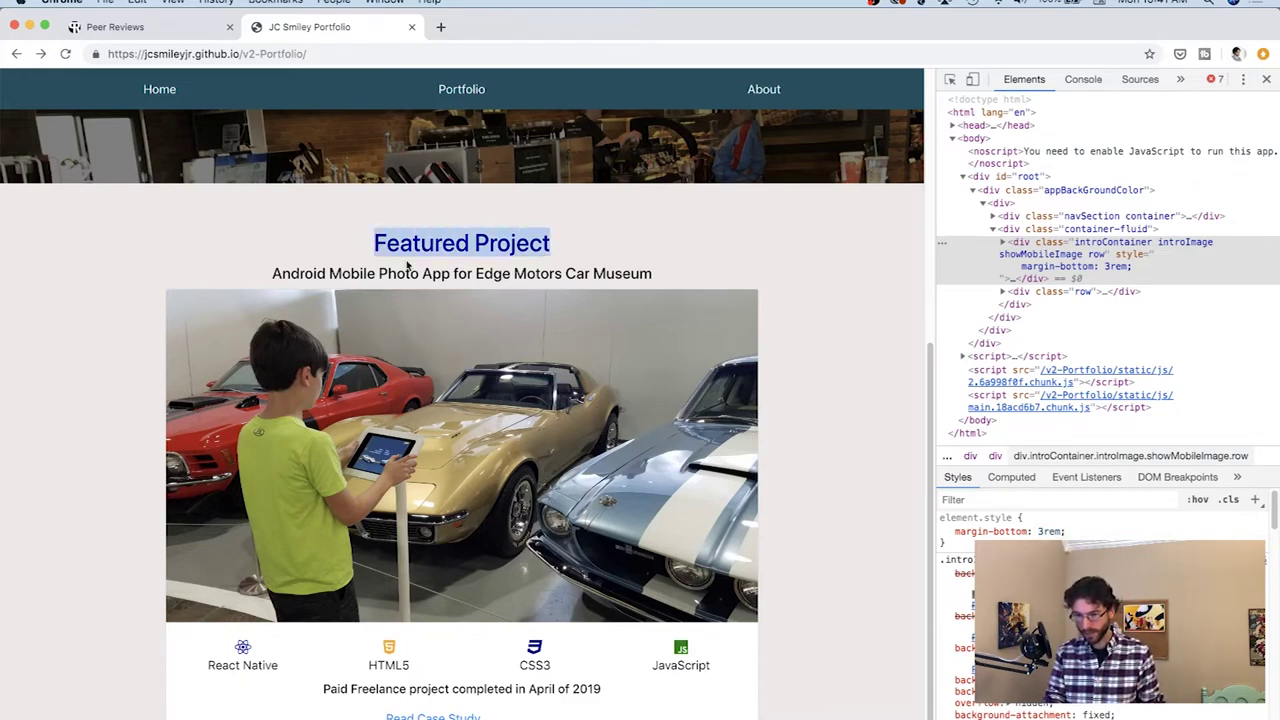
triple_click(408, 271)
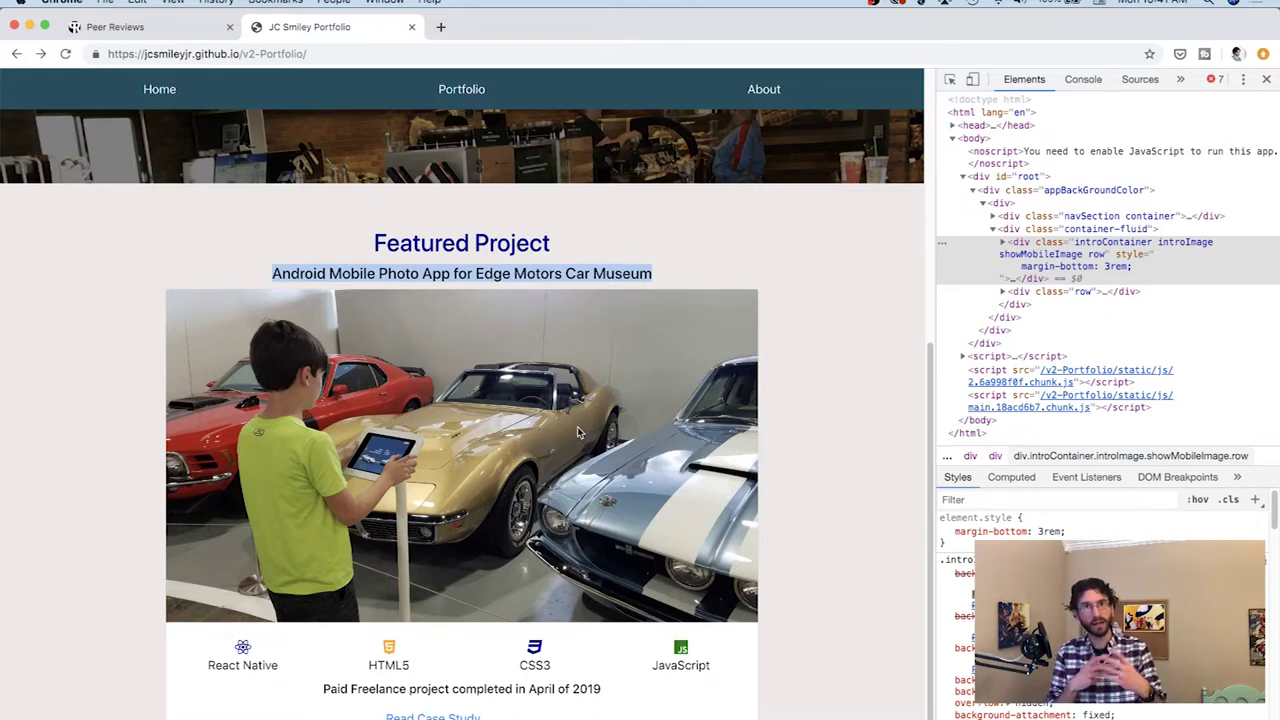
scroll(578, 432, down, 1)
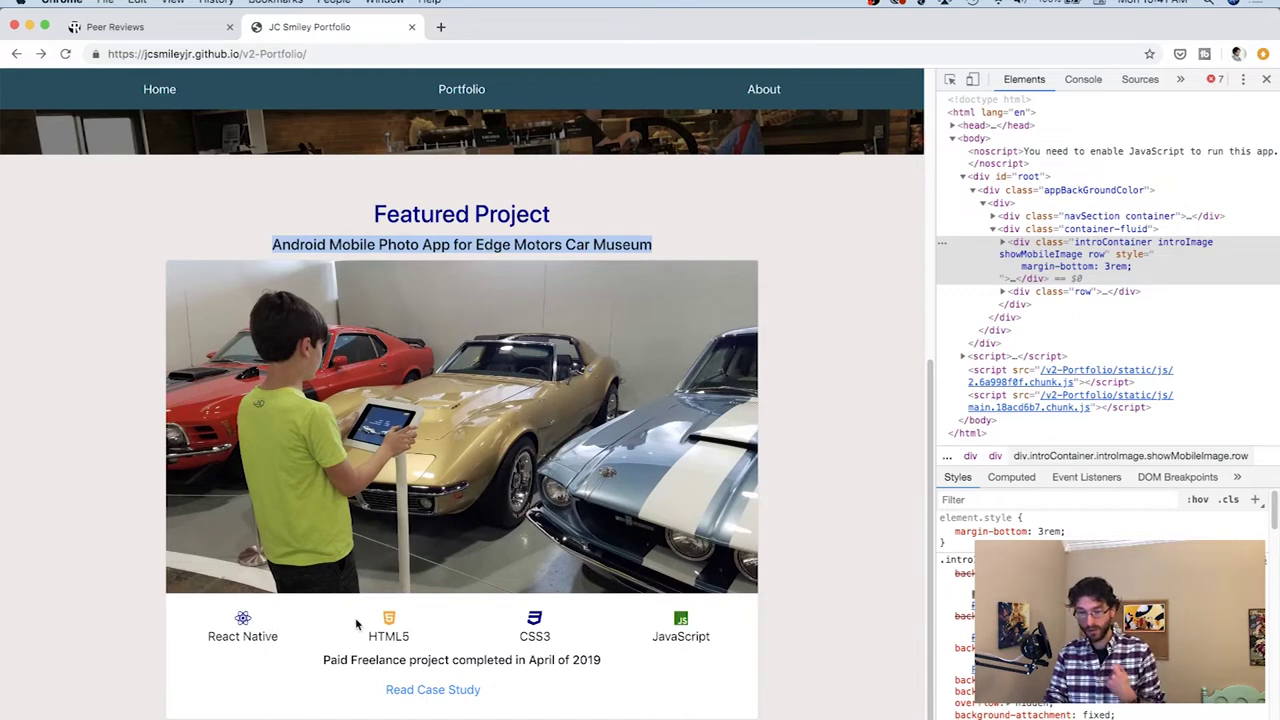
click(1266, 79)
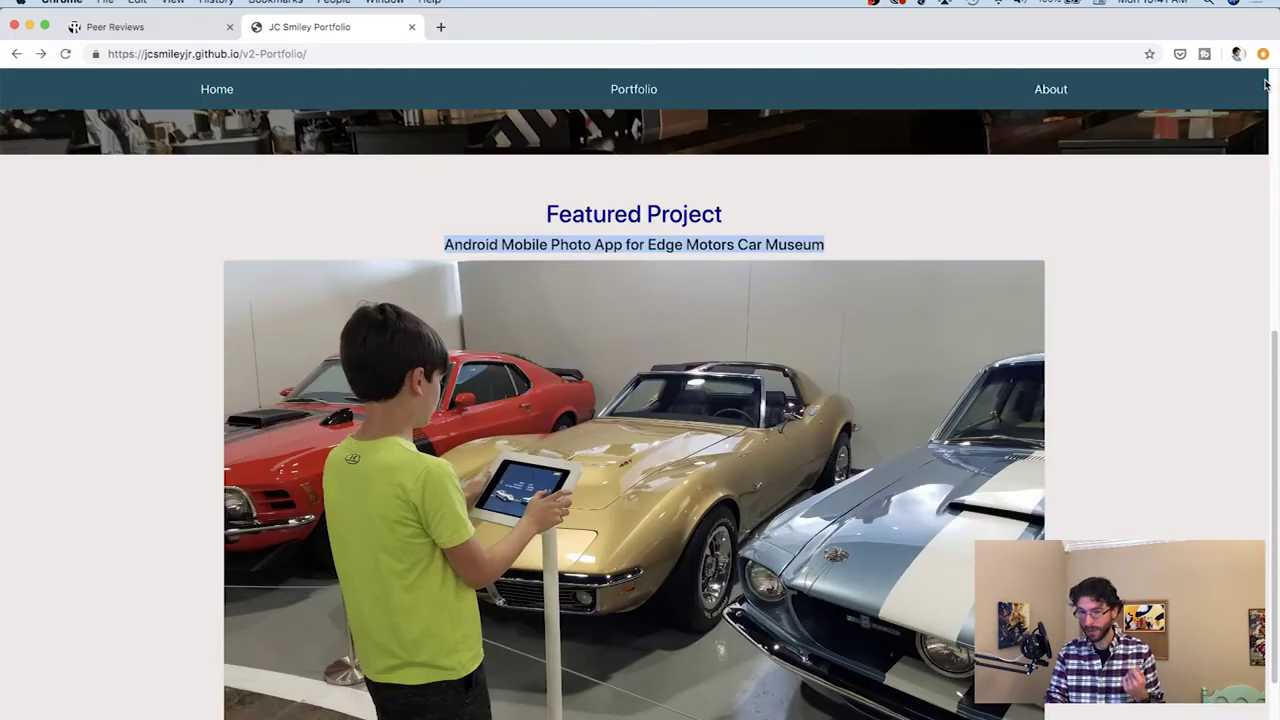
scroll(517, 551, down, 3)
scroll(517, 551, down, 2)
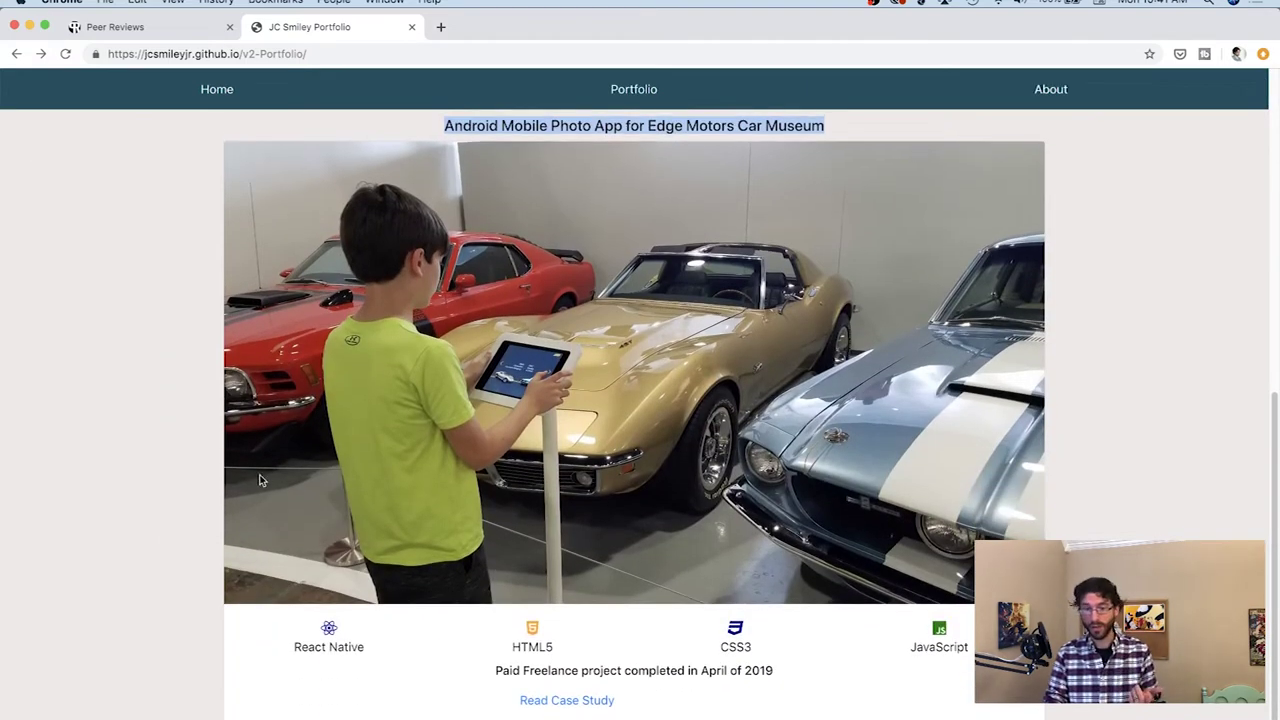
click(152, 487)
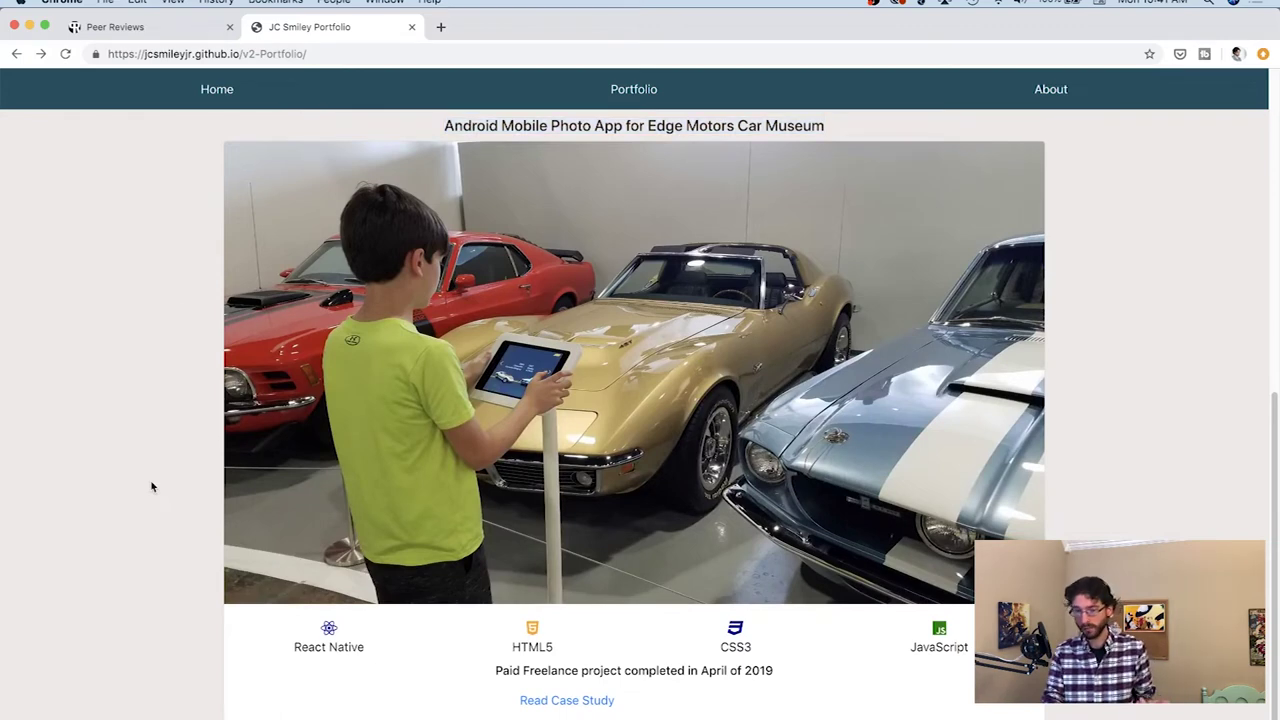
Inspect the column holding the "Read Case Study" link and remove offset-md-3, offset-sm-5 and offset-2 from its classes
scroll(152, 487, down, 1)
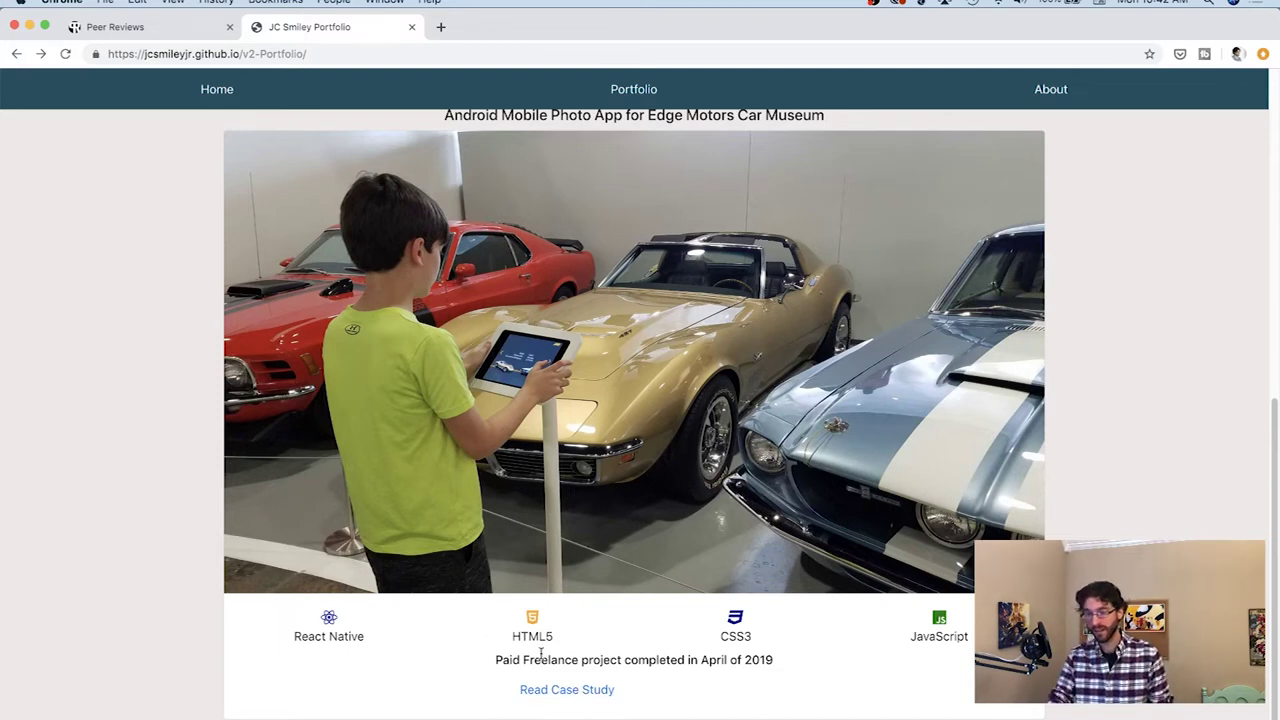
right_click(505, 692)
click(560, 718)
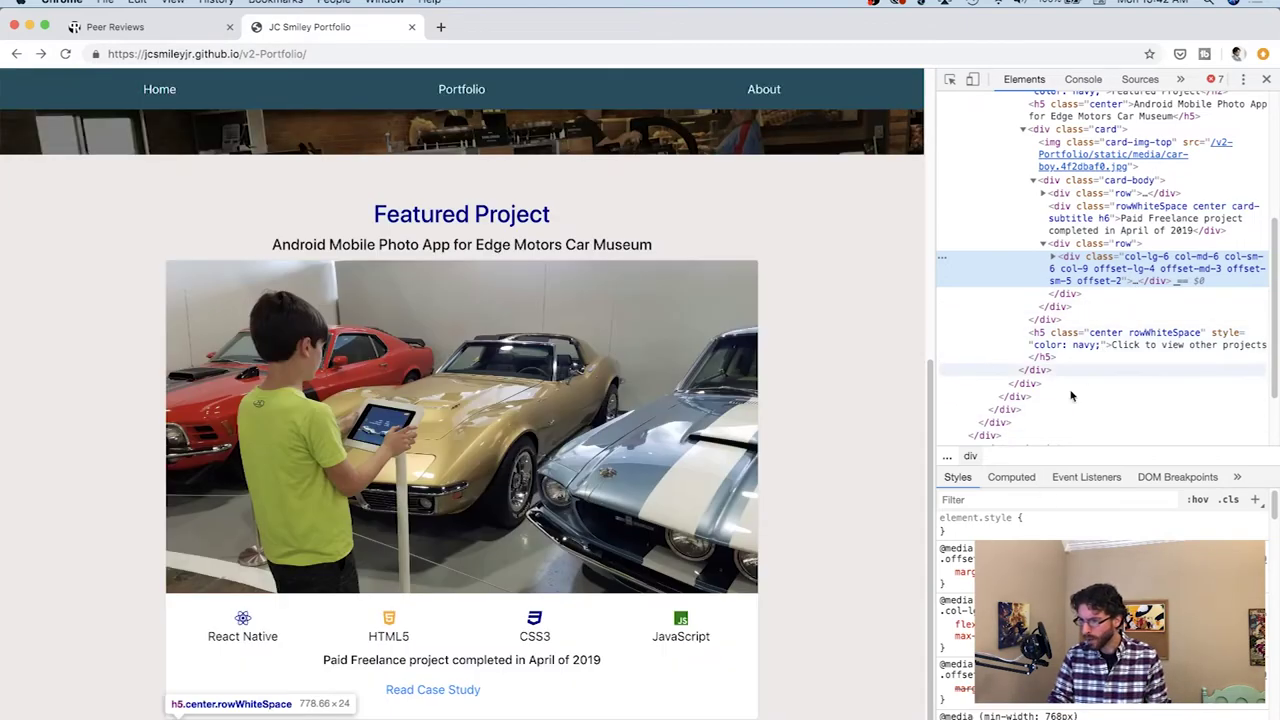
double_click(1233, 273)
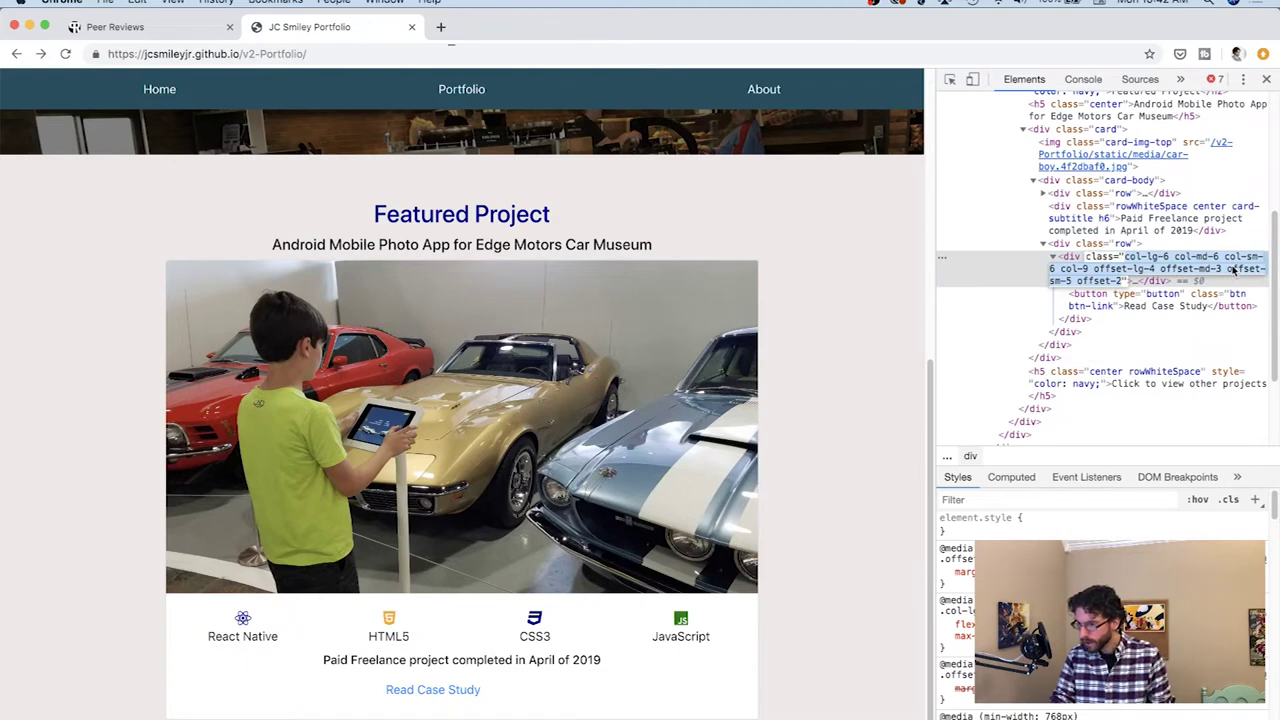
click(1235, 272)
drag(1162, 270, 1123, 287)
key(BackSpace)
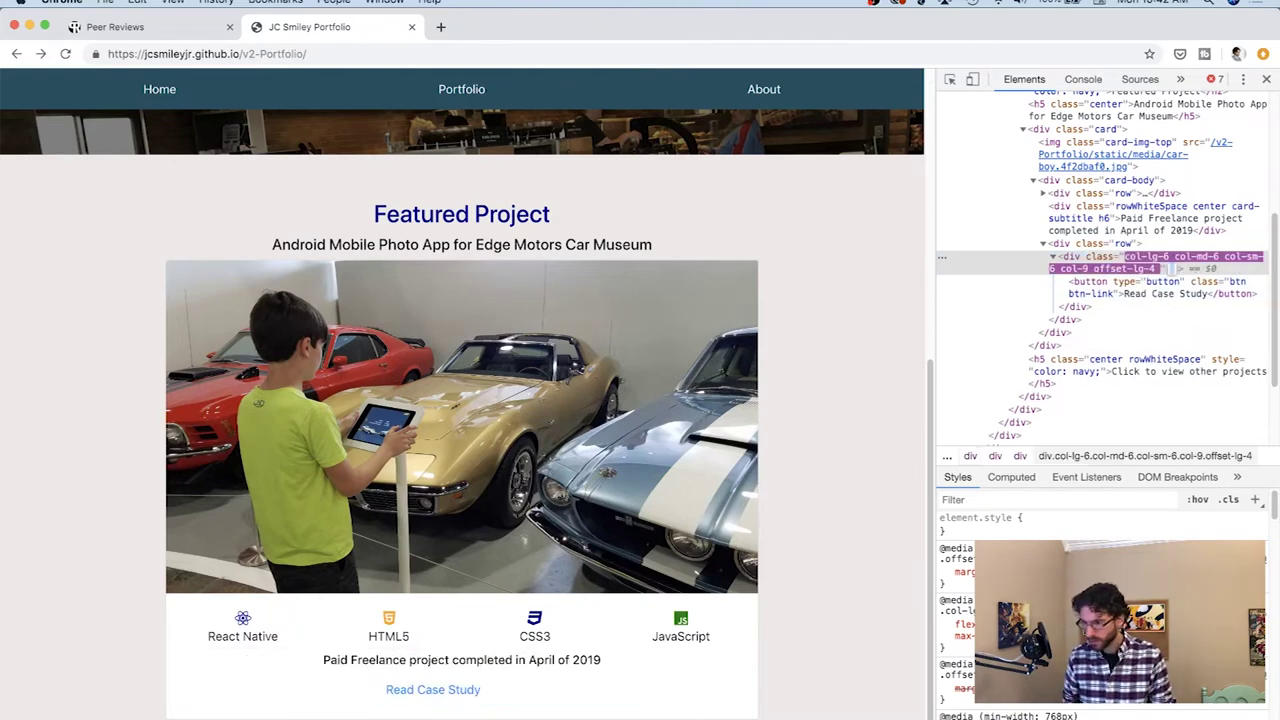
Disable the margin in the offset-lg-4 rule of the "Read Case Study" link's column
click(1095, 270)
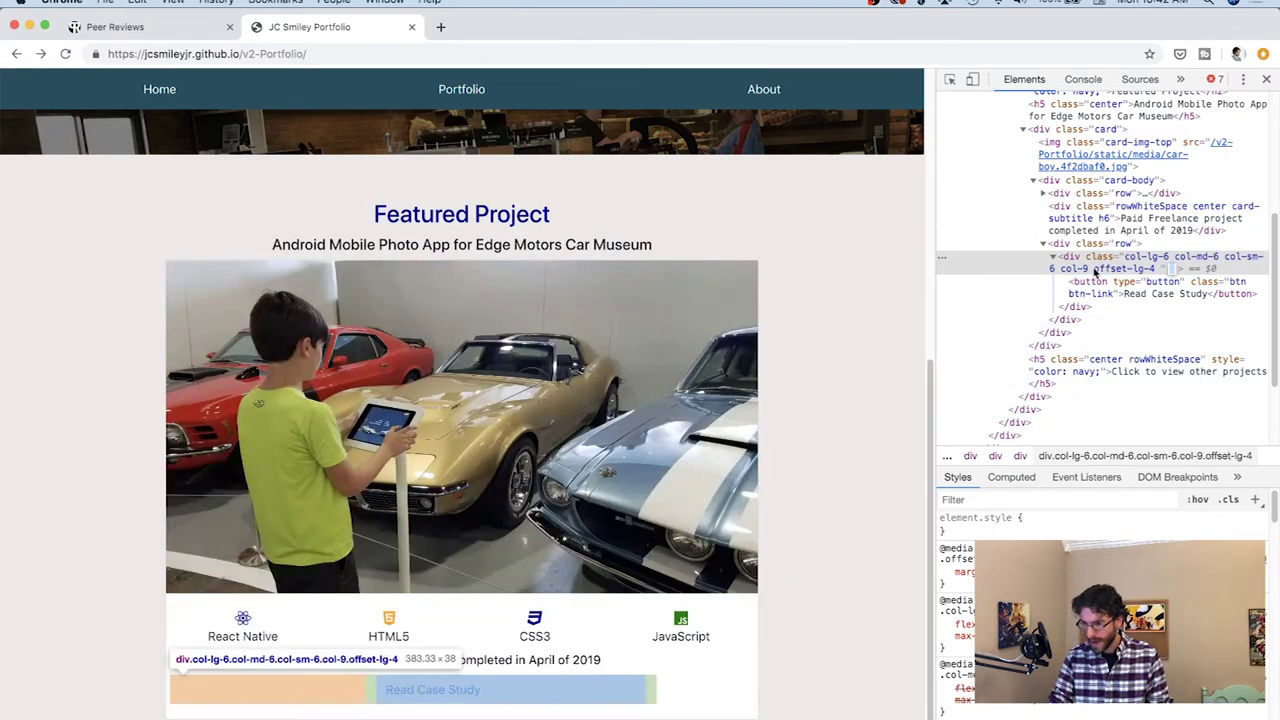
click(1090, 266)
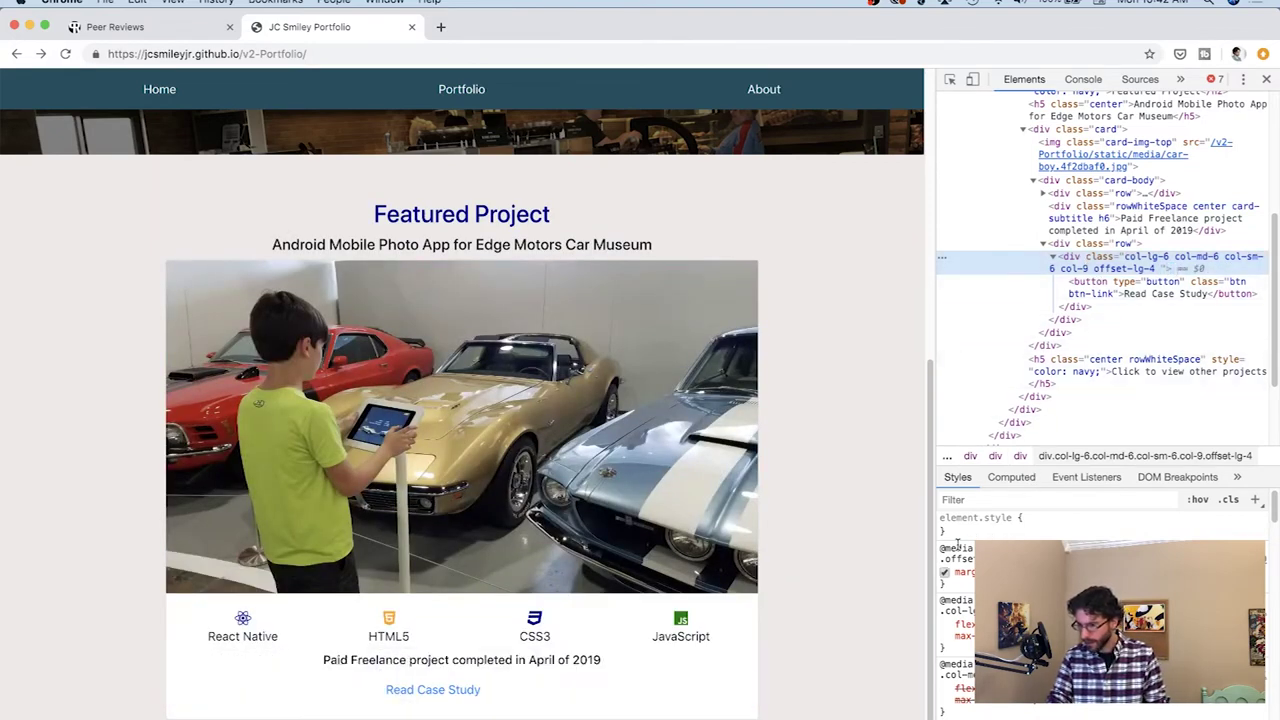
click(944, 572)
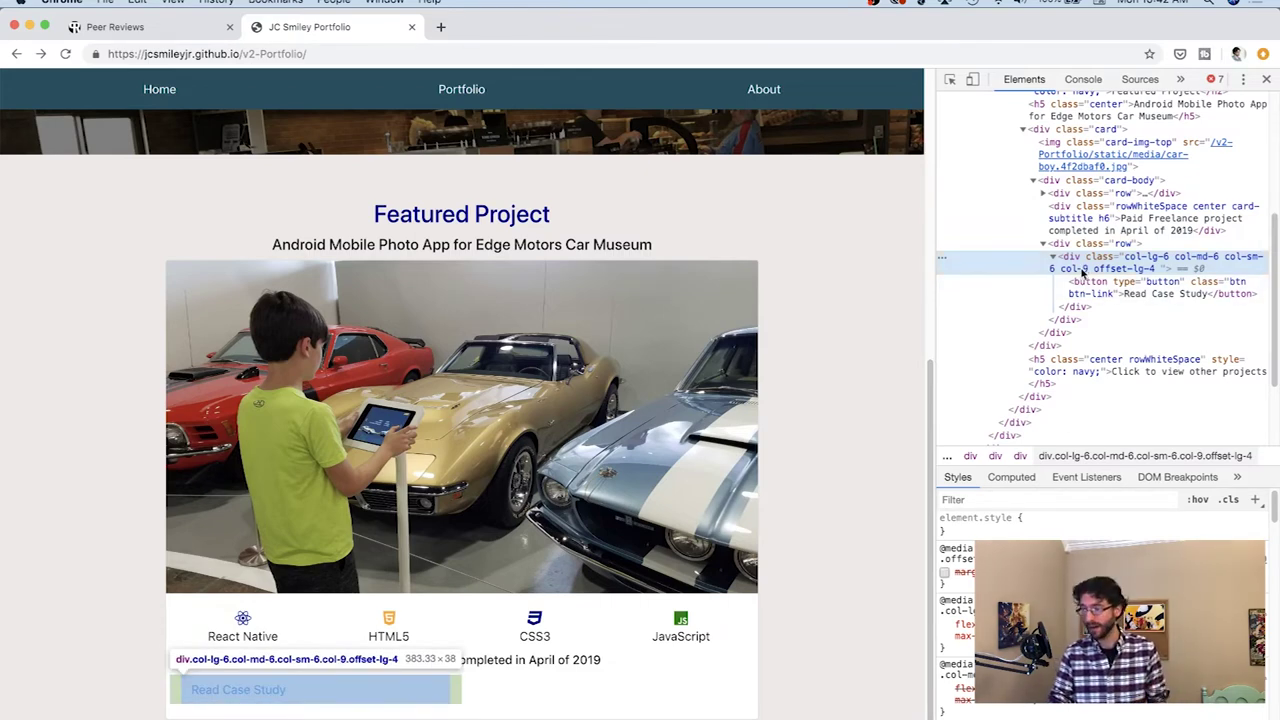
Center the "Read Case Study" link by giving its column inline styles of margin auto and text-align center
click(1078, 519)
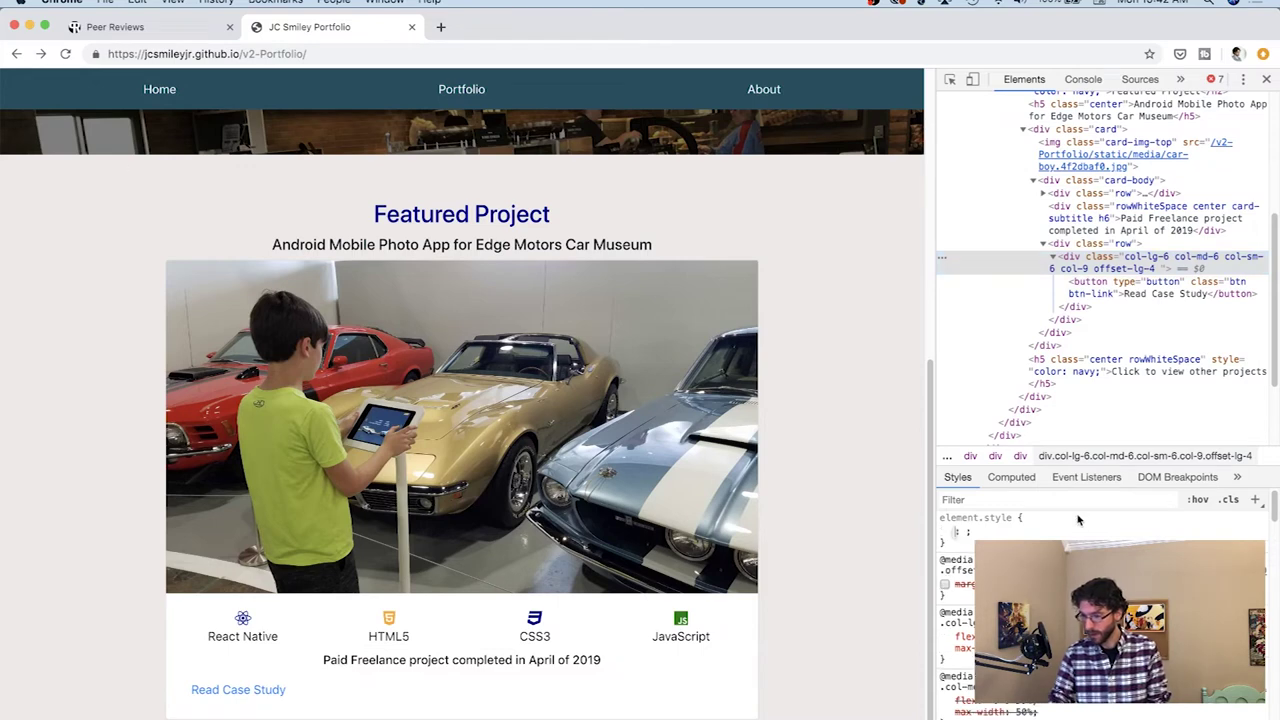
text(margin)
key(Tab)
text(auto)
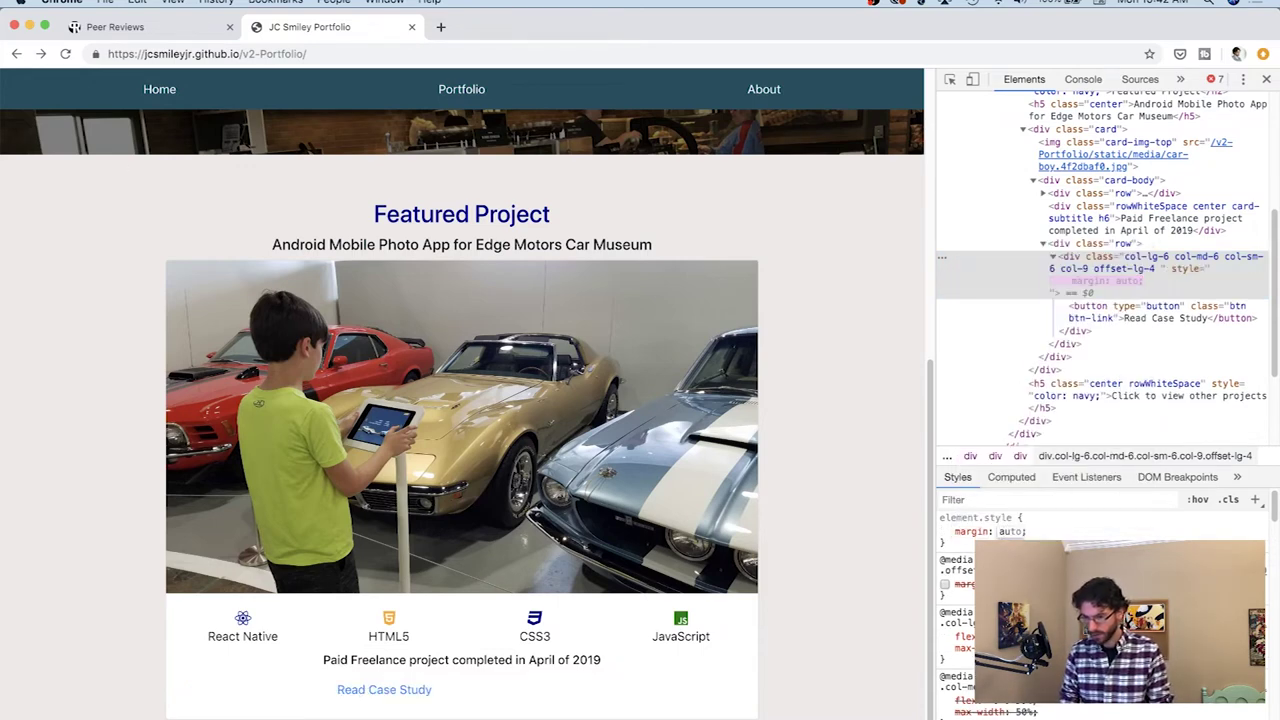
key(Tab)
text(text-align)
key(Tab)
text(center)
key(Return)
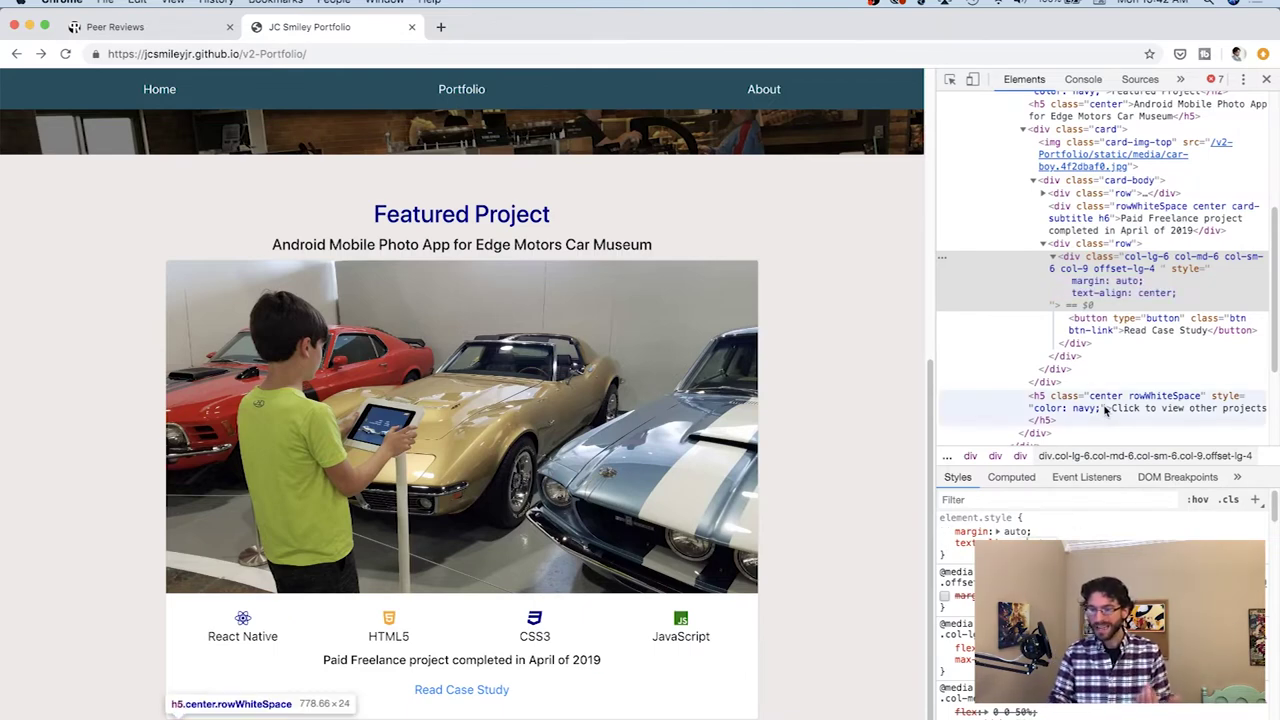
Close the developer tools and review the spacing of the hero and Featured Project sections at full width
click(1266, 79)
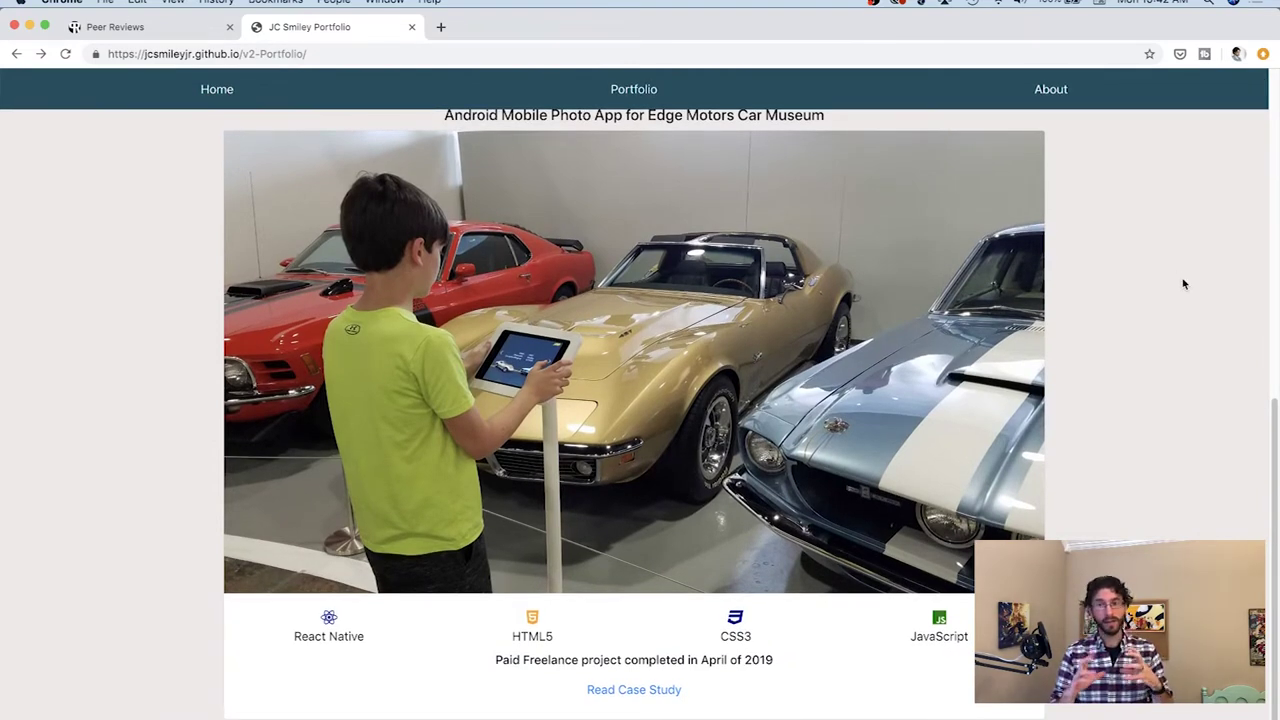
scroll(1182, 284, up, 5)
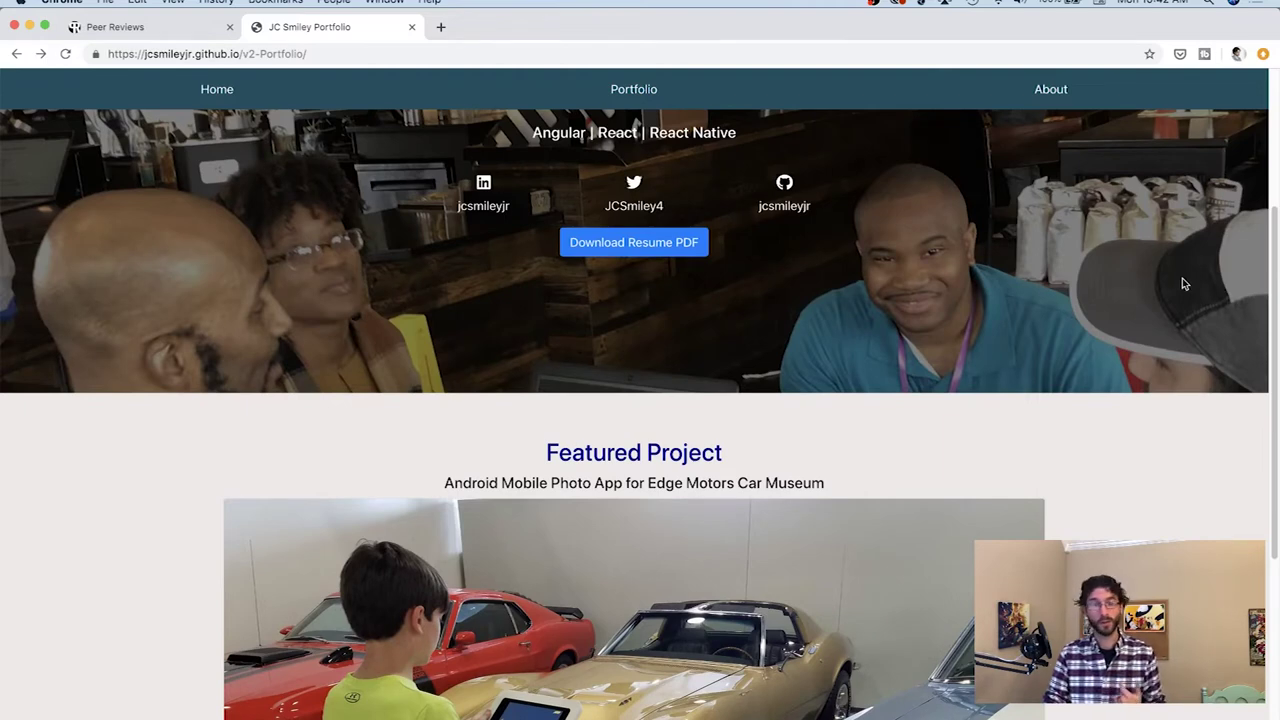
scroll(1182, 280, down, 5)
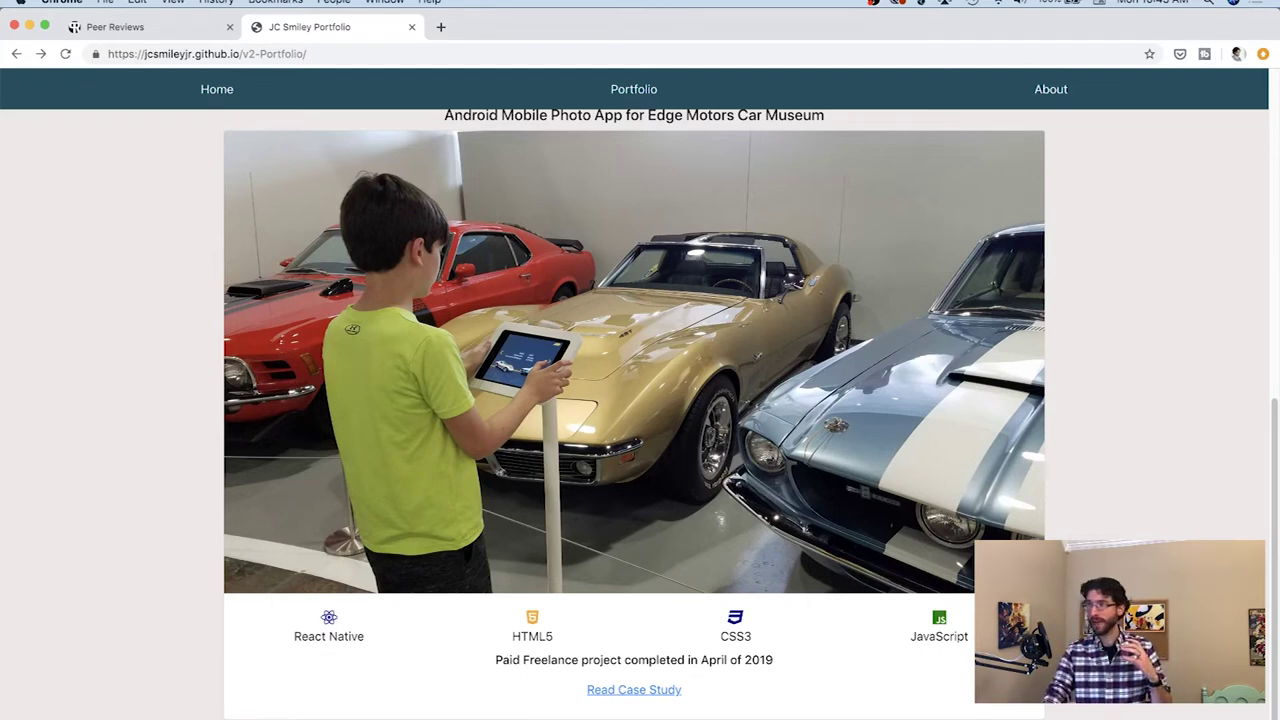
scroll(635, 400, down, 3)
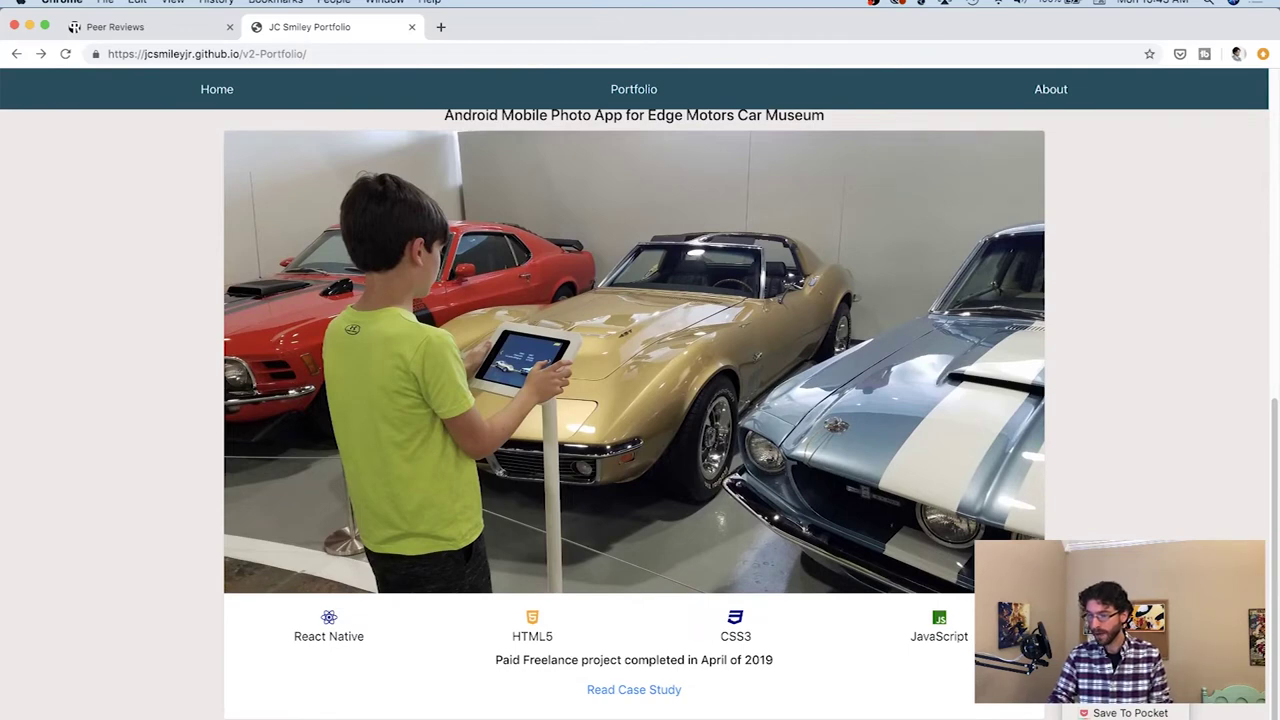
Reopen the developer tools, select the root div and give it an inline padding-bottom of 3rem
key(super+alt+i)
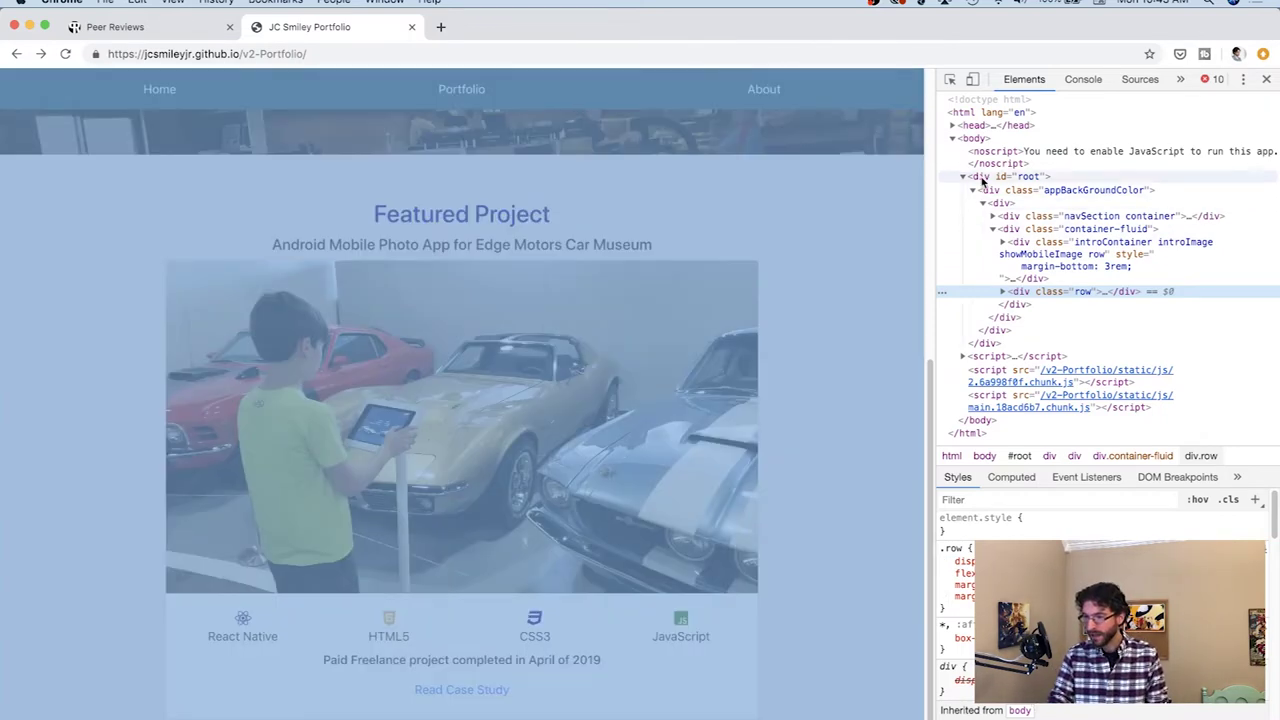
click(983, 181)
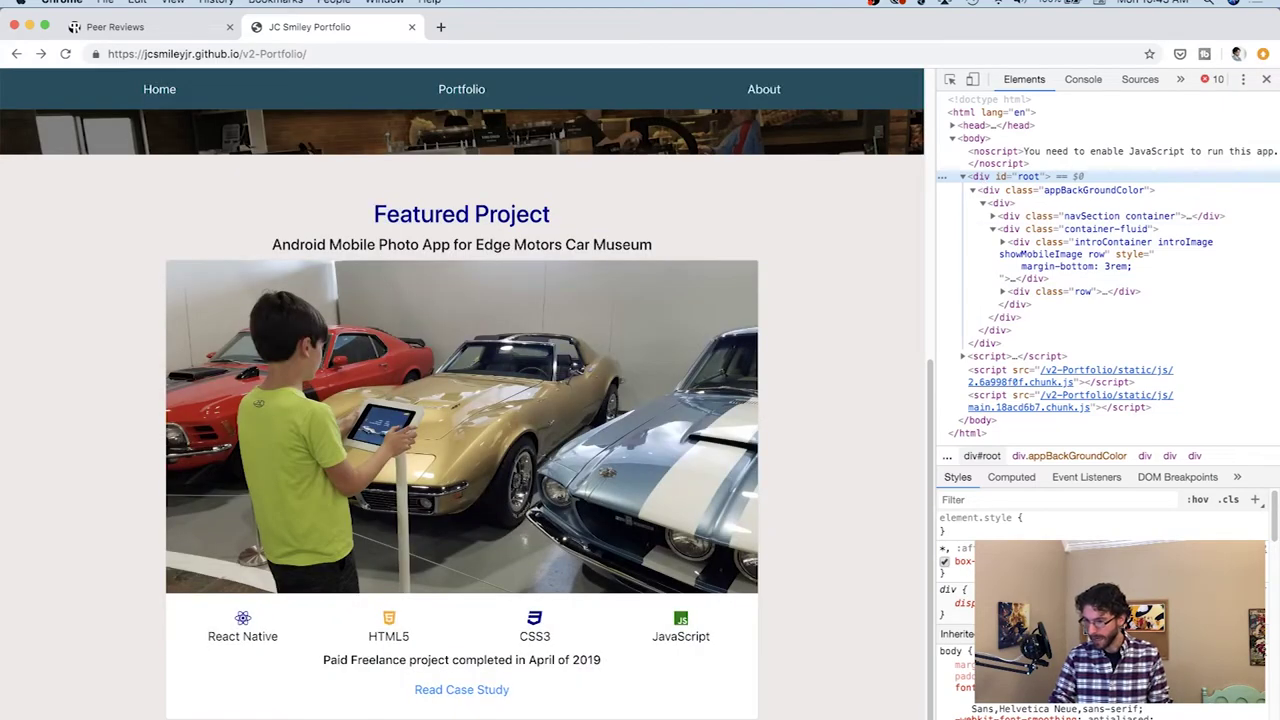
click(955, 573)
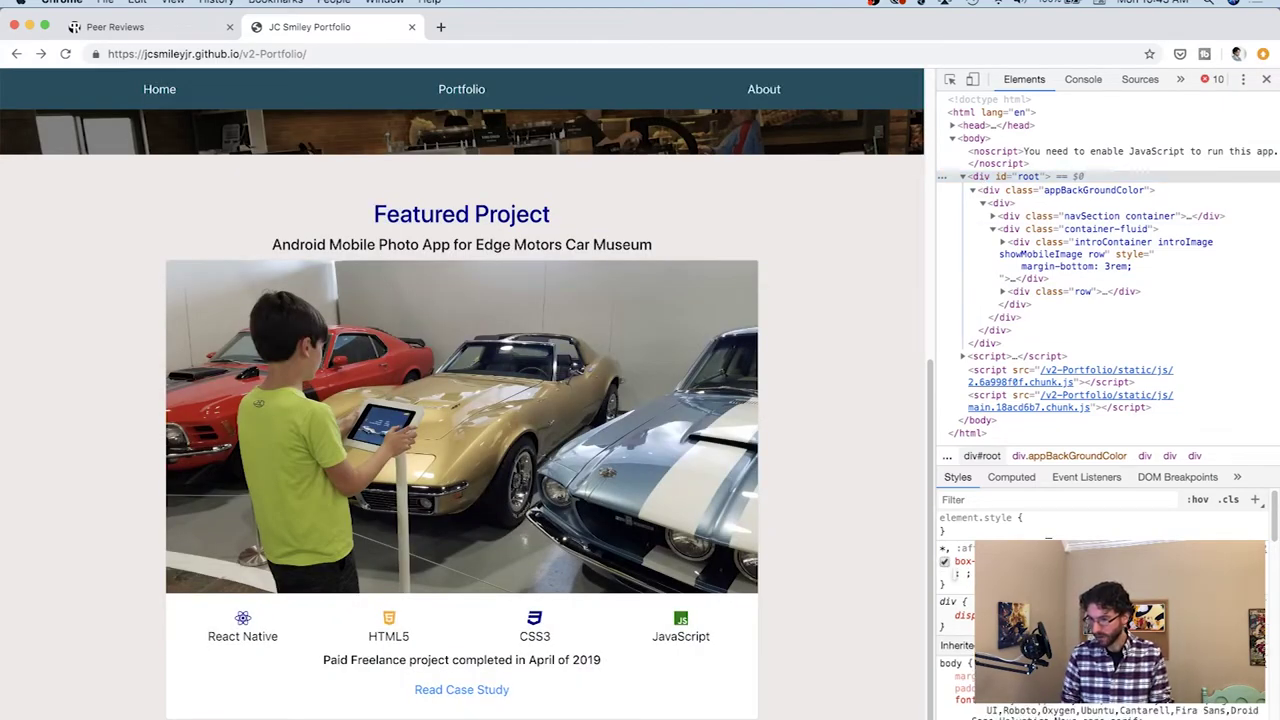
click(1085, 535)
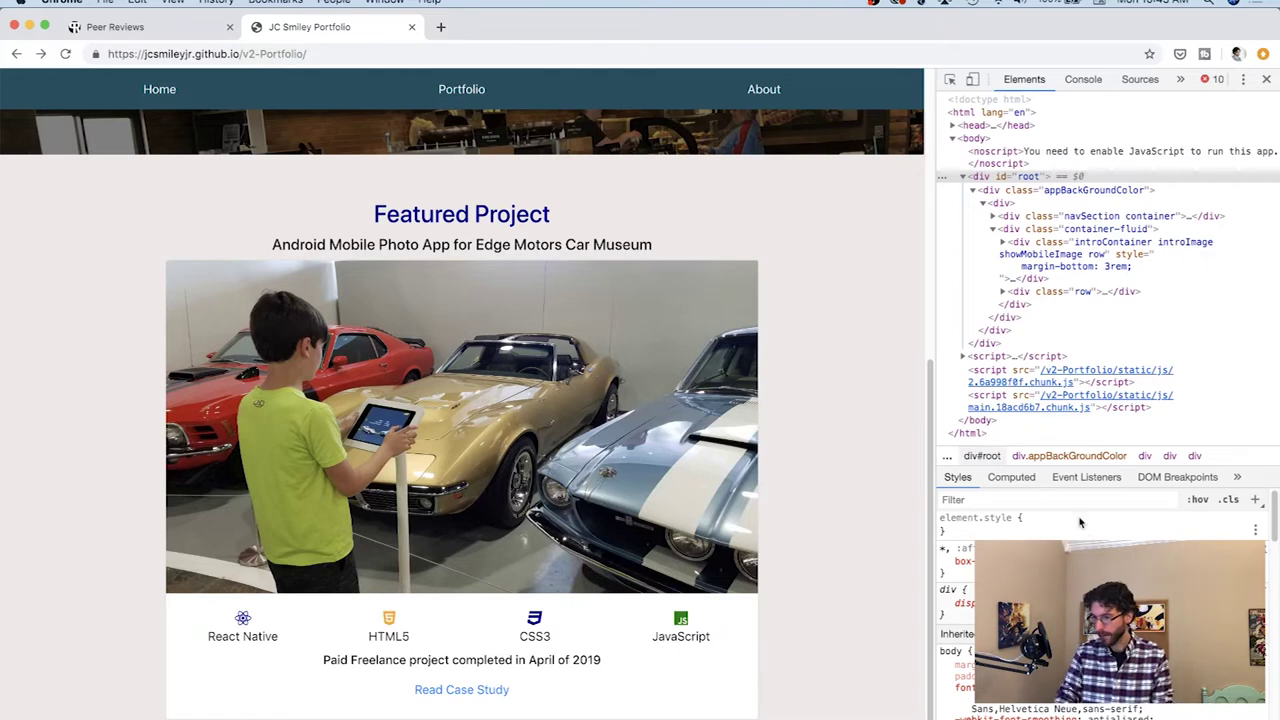
click(1080, 521)
text(padding)
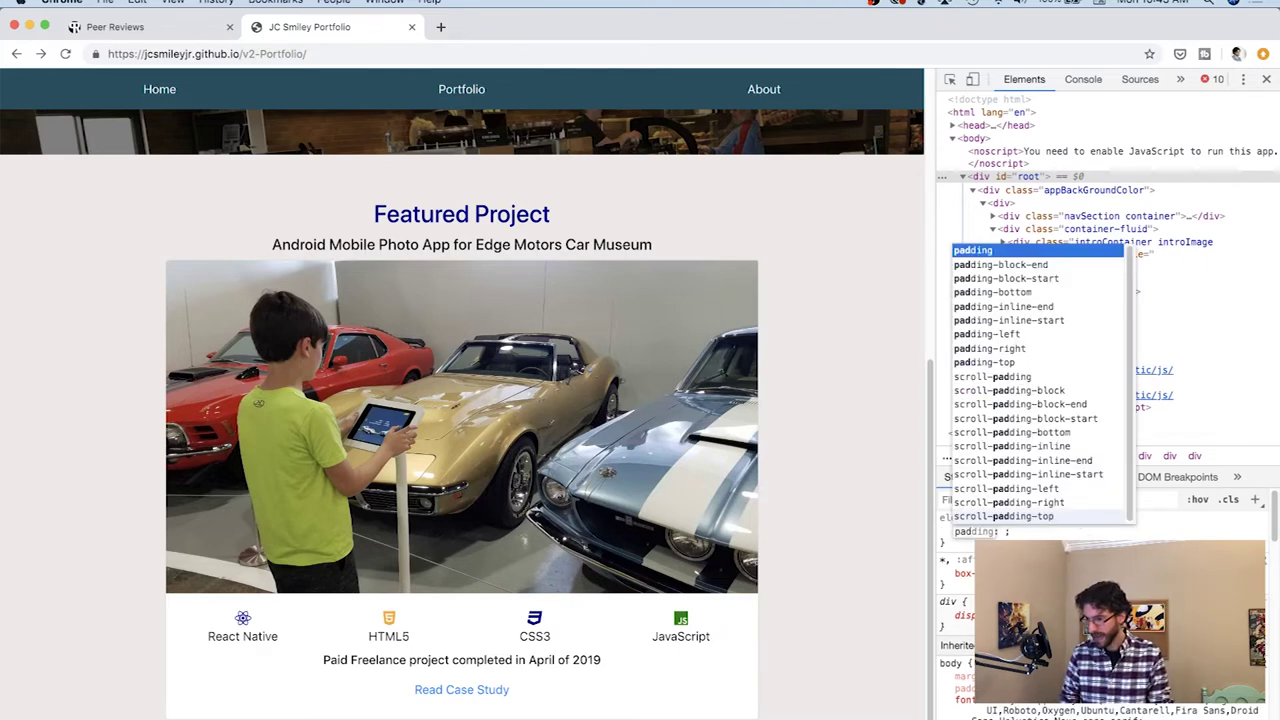
key(Down)
key(Down)
key(Down)
key(Return)
text(3)
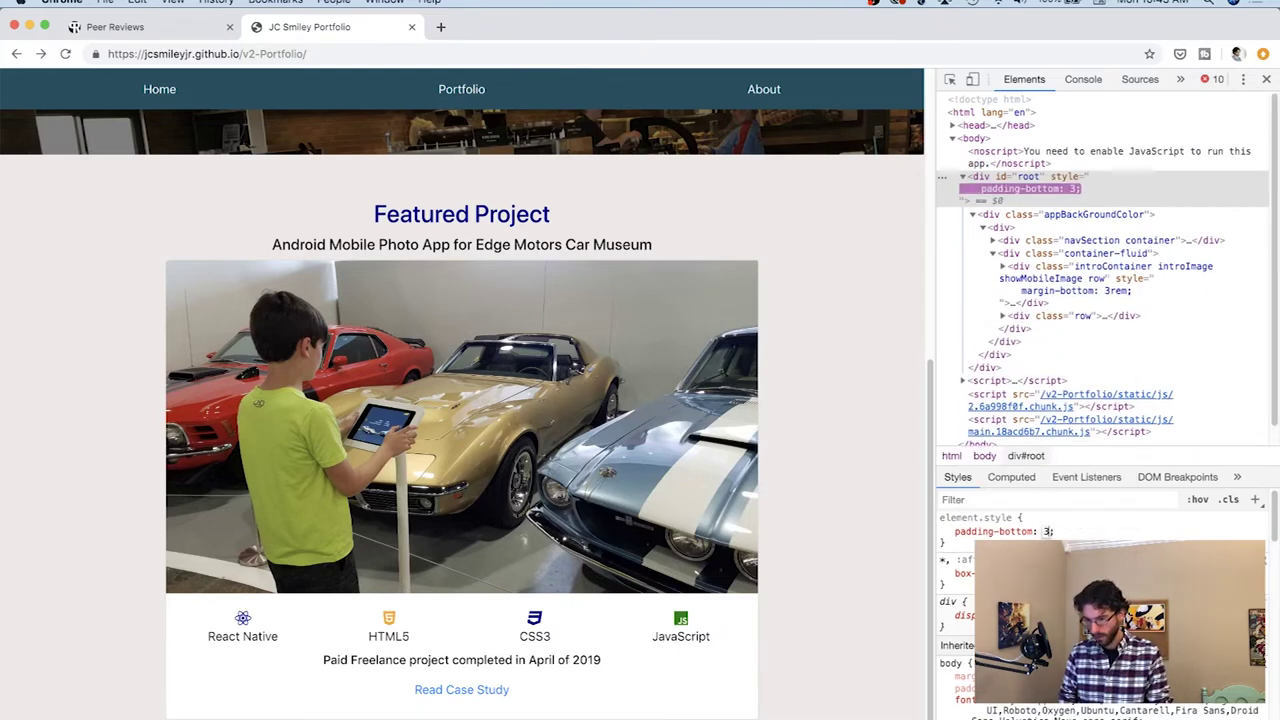
text(rem)
key(Return)
Check the space below "Click to view other projects" and increase the root div's padding-bottom to 6rem
scroll(880, 415, down, 1)
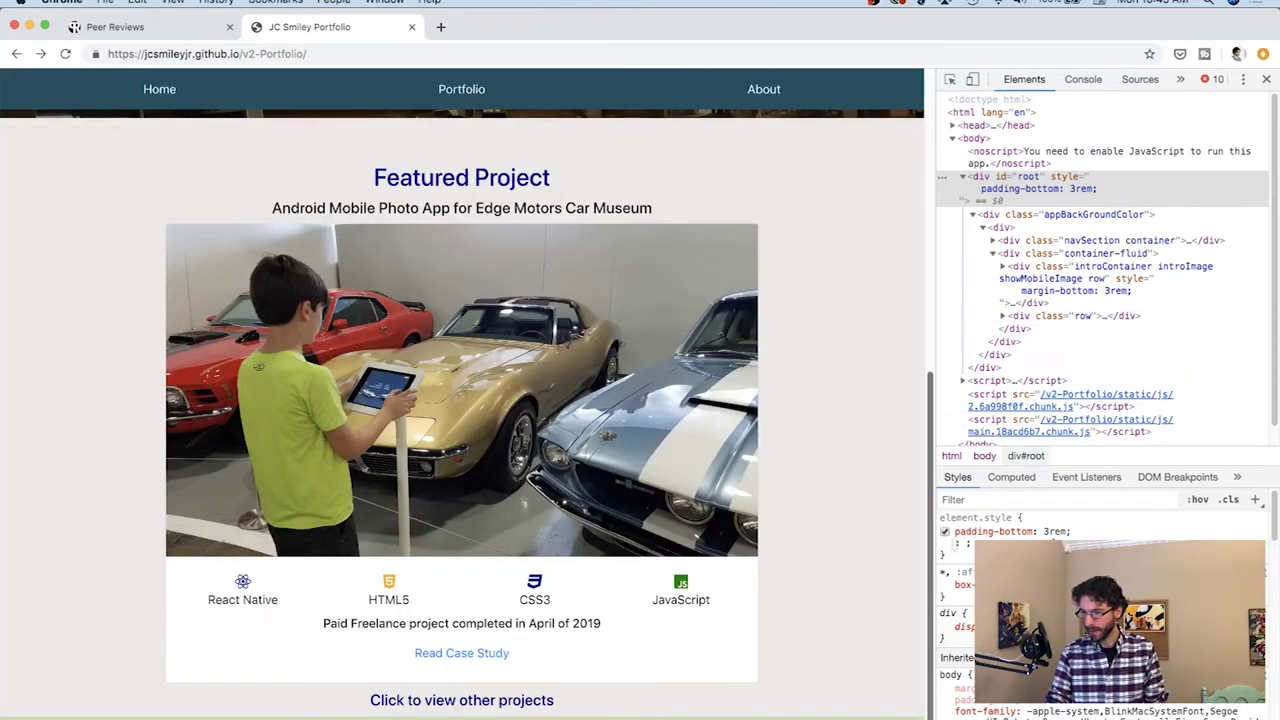
click(1055, 531)
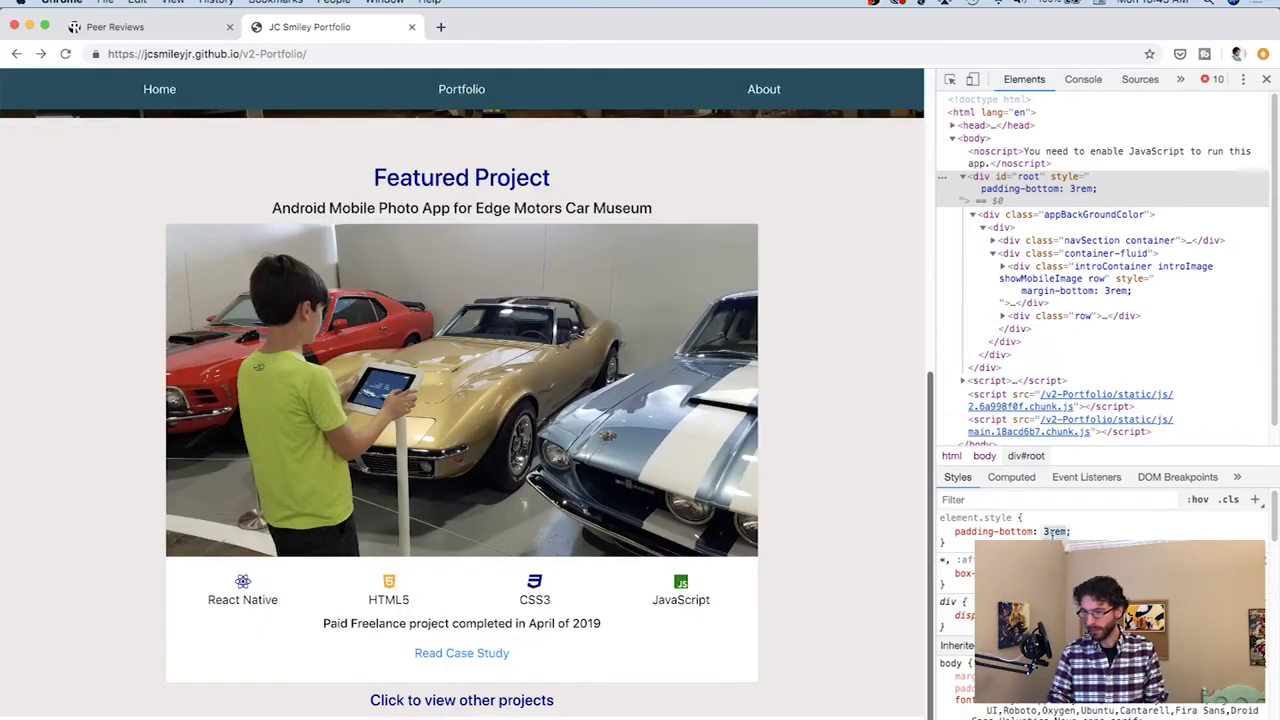
key(Up)
key(Up)
key(Up)
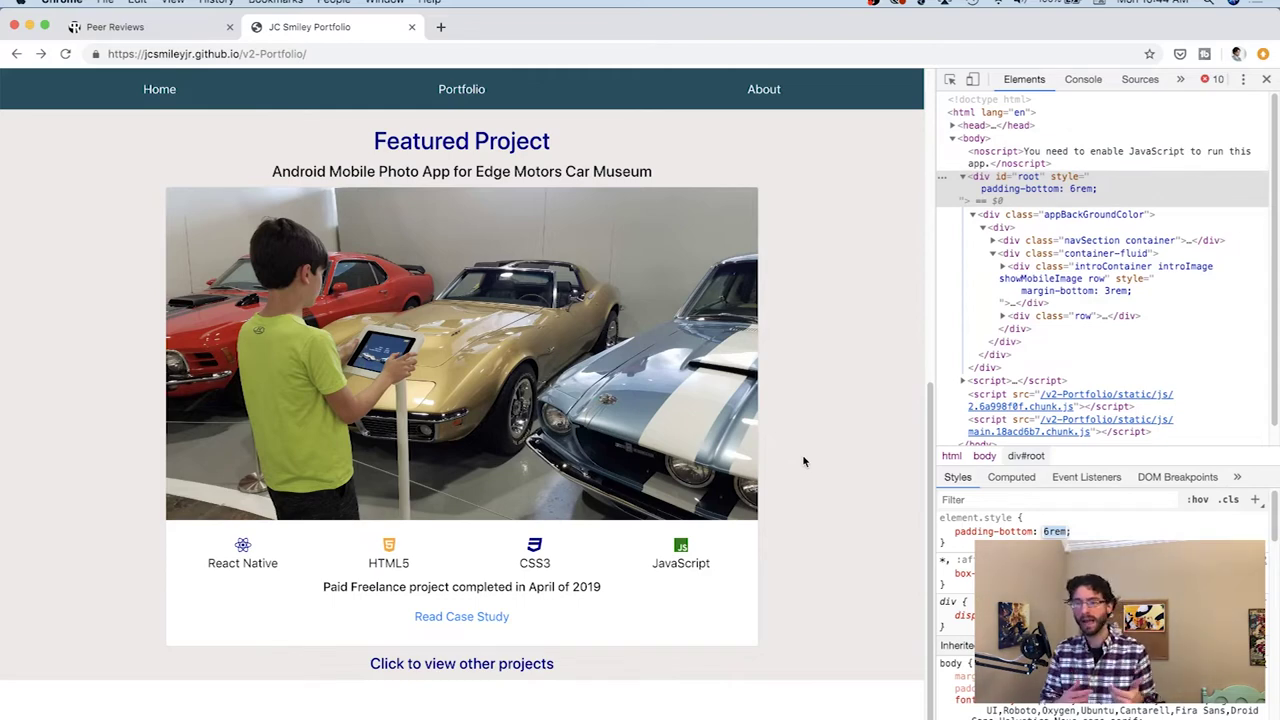
Review the edited home page, reload it to discard the live style edits, and open the site's Portfolio page
scroll(802, 461, up, 3)
scroll(802, 461, down, 2)
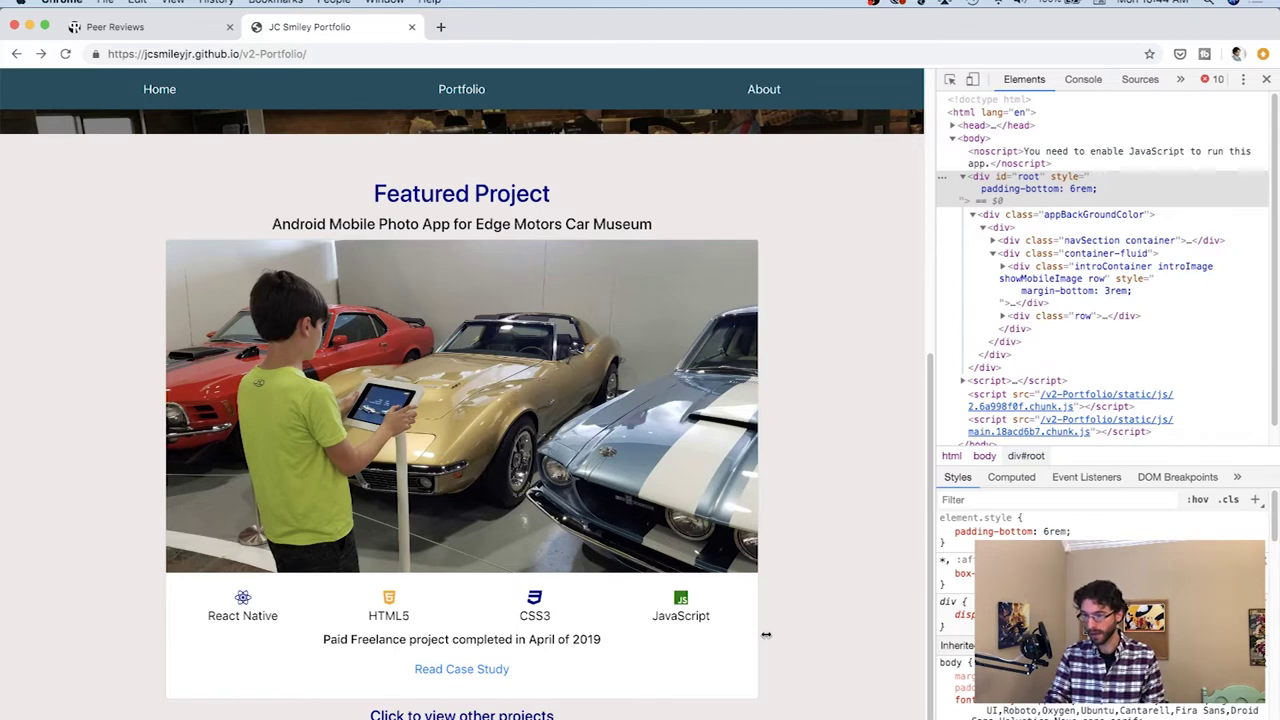
scroll(766, 634, up, 10)
scroll(600, 211, down, 6)
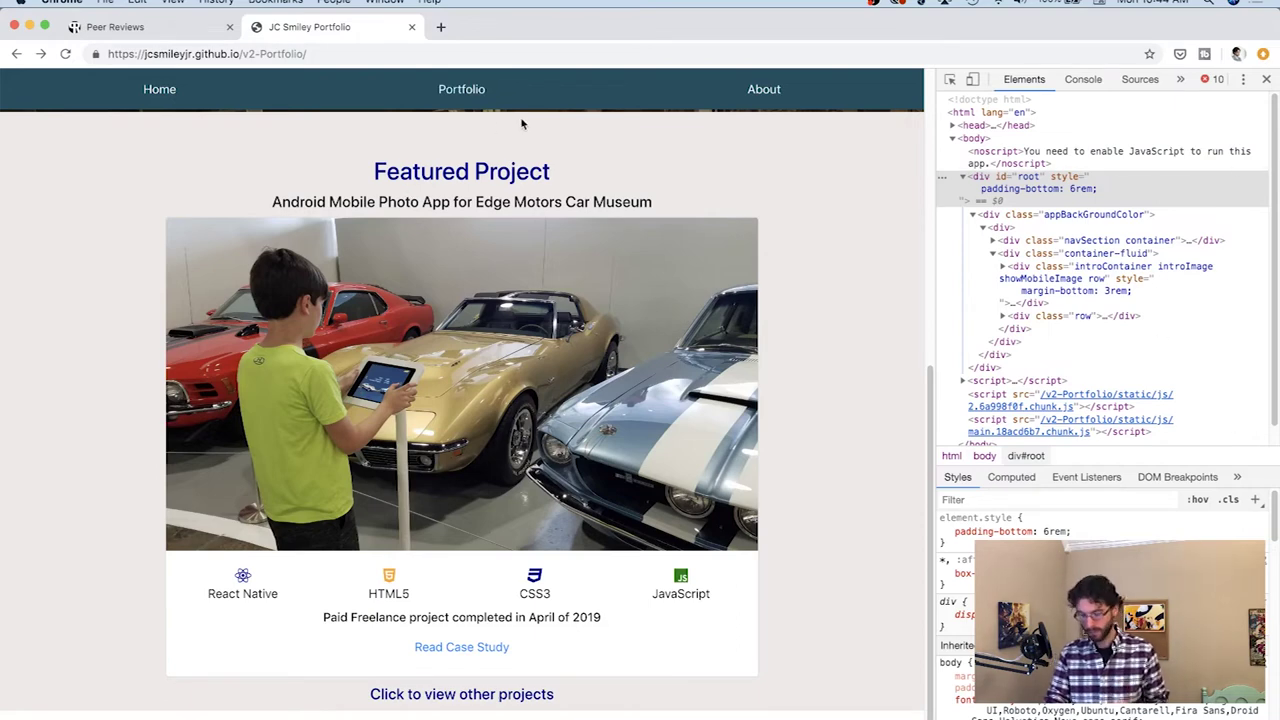
key(super+r)
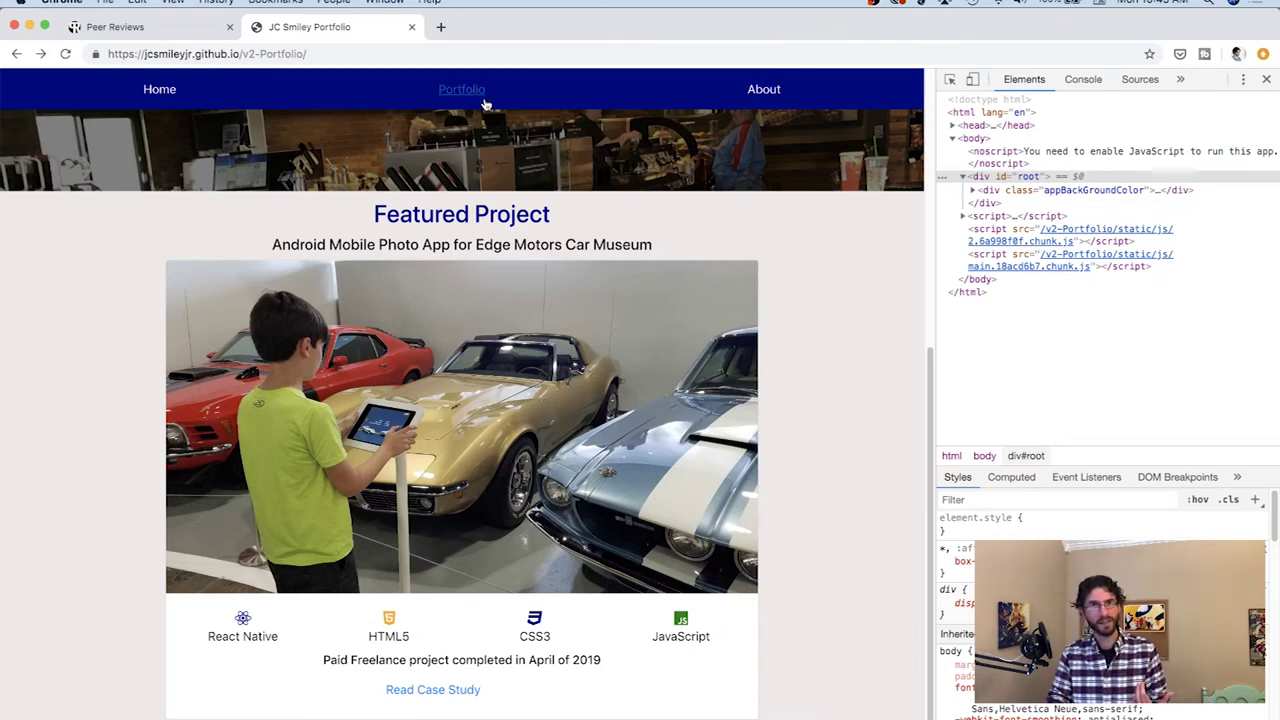
click(484, 100)
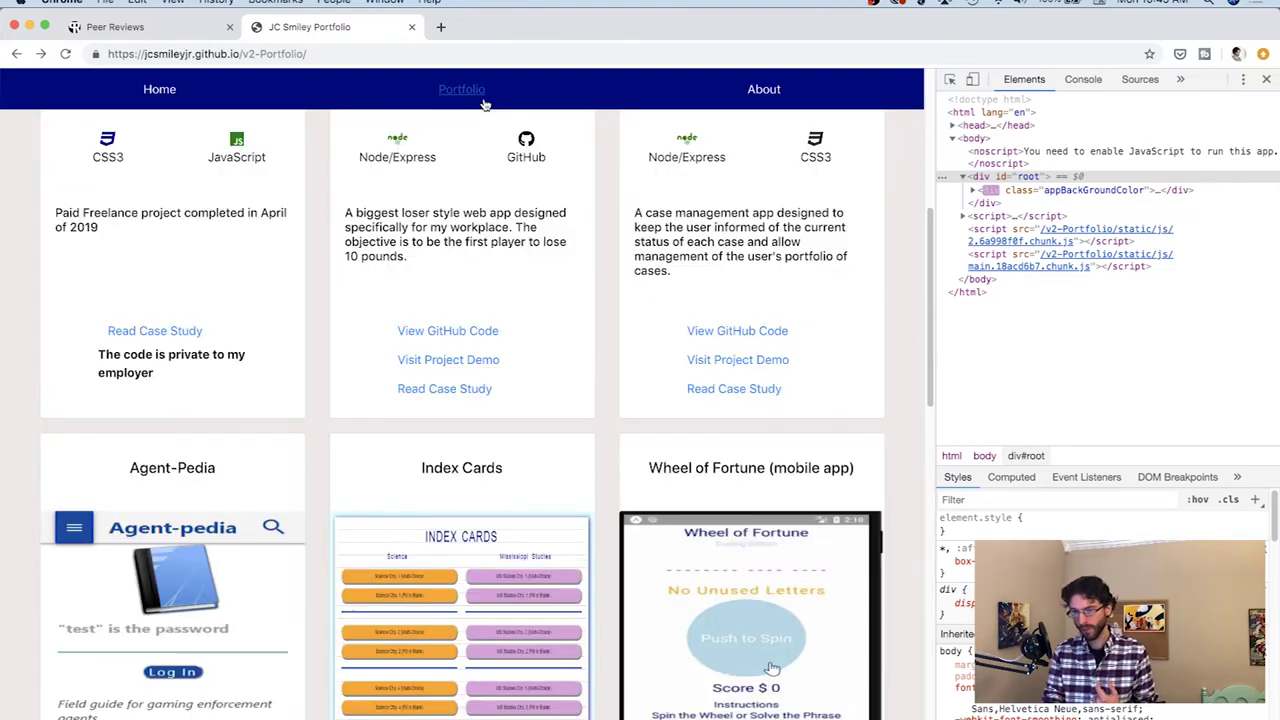
Examine the project cards' images, technology icons, descriptions and links, and return to the start of the Portfolio page
scroll(487, 197, down, 3)
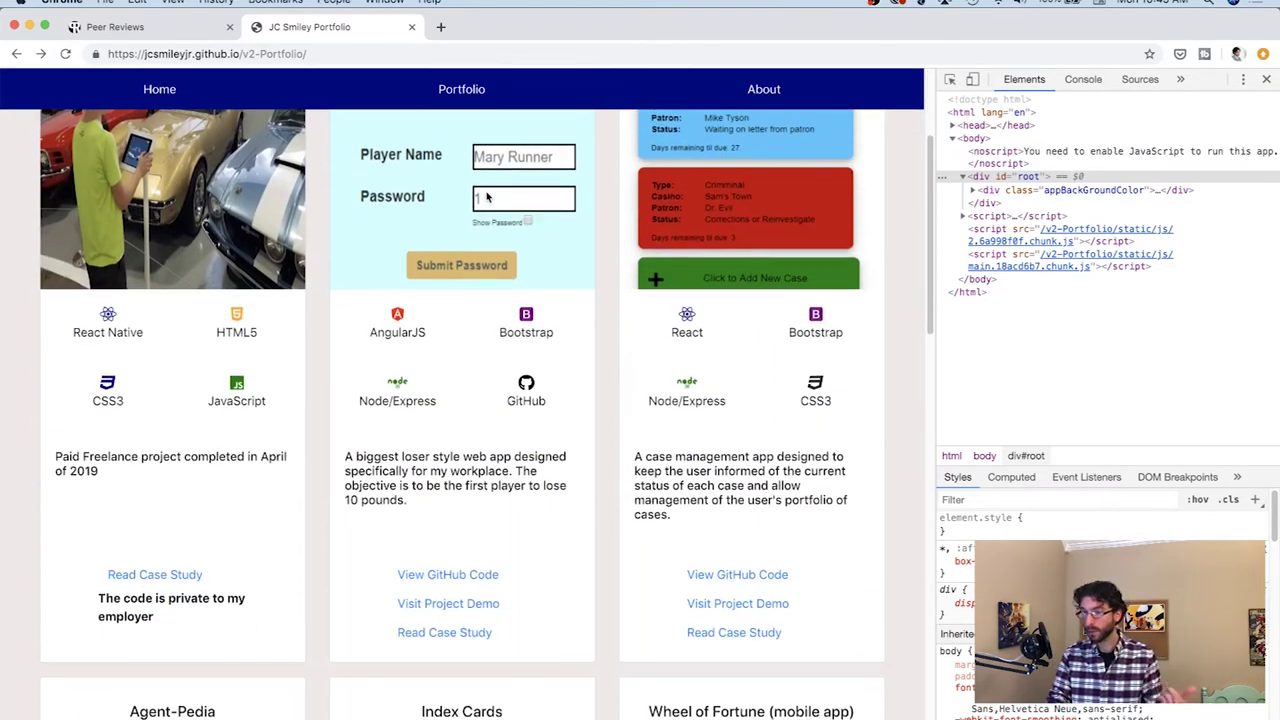
scroll(487, 197, down, 1)
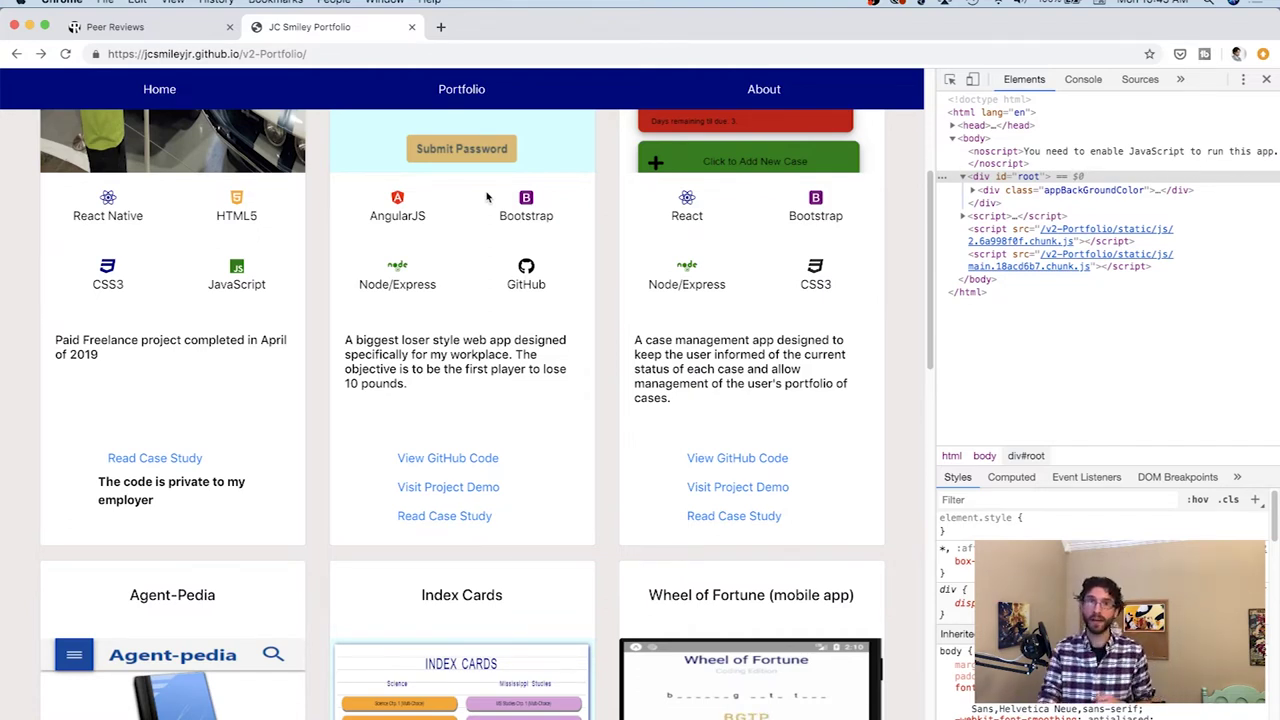
scroll(444, 277, up, 5)
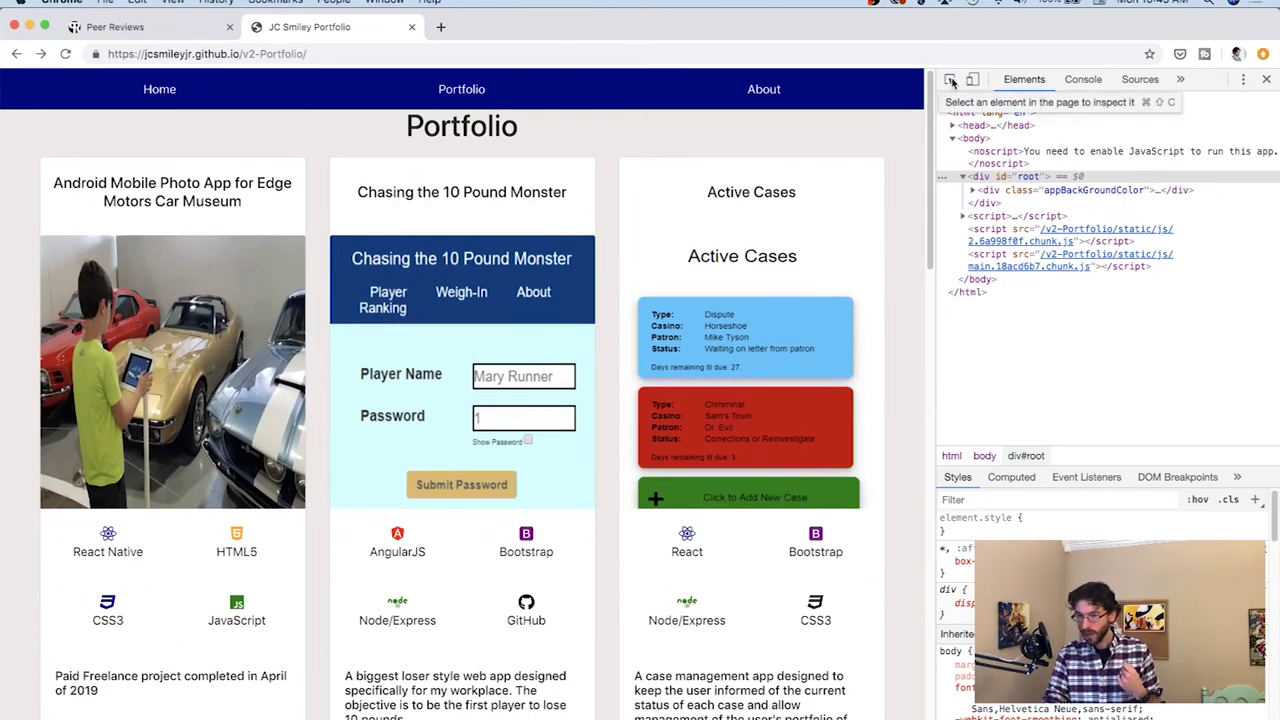
scroll(800, 249, down, 5)
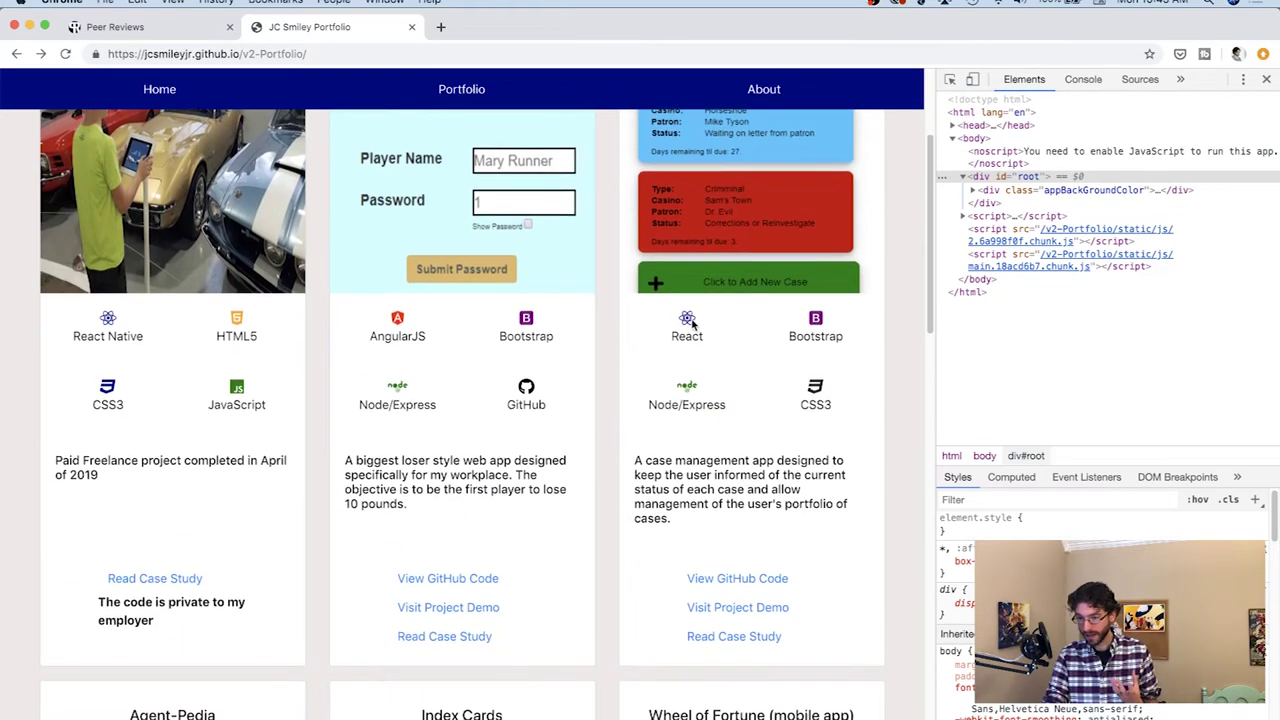
click(482, 94)
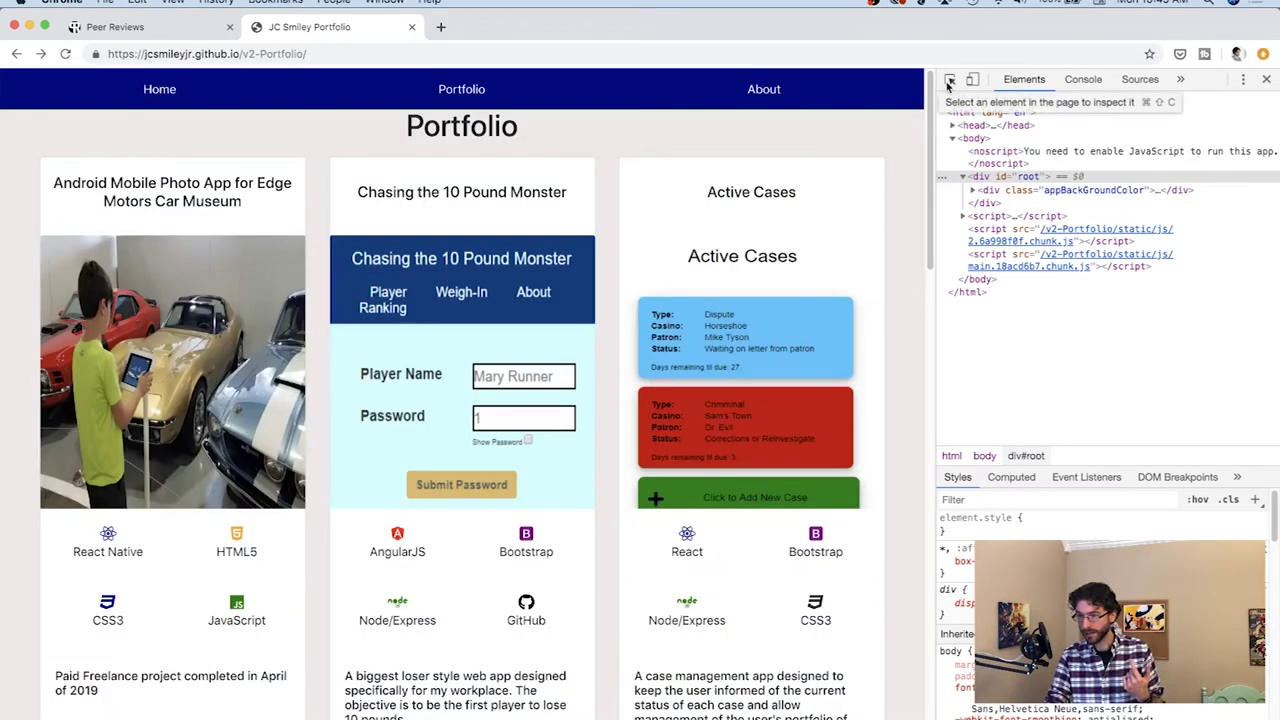
Inspect the Portfolio heading and select the parent div with classes "center rowWhiteSpace row" to edit its styles
click(950, 79)
click(617, 130)
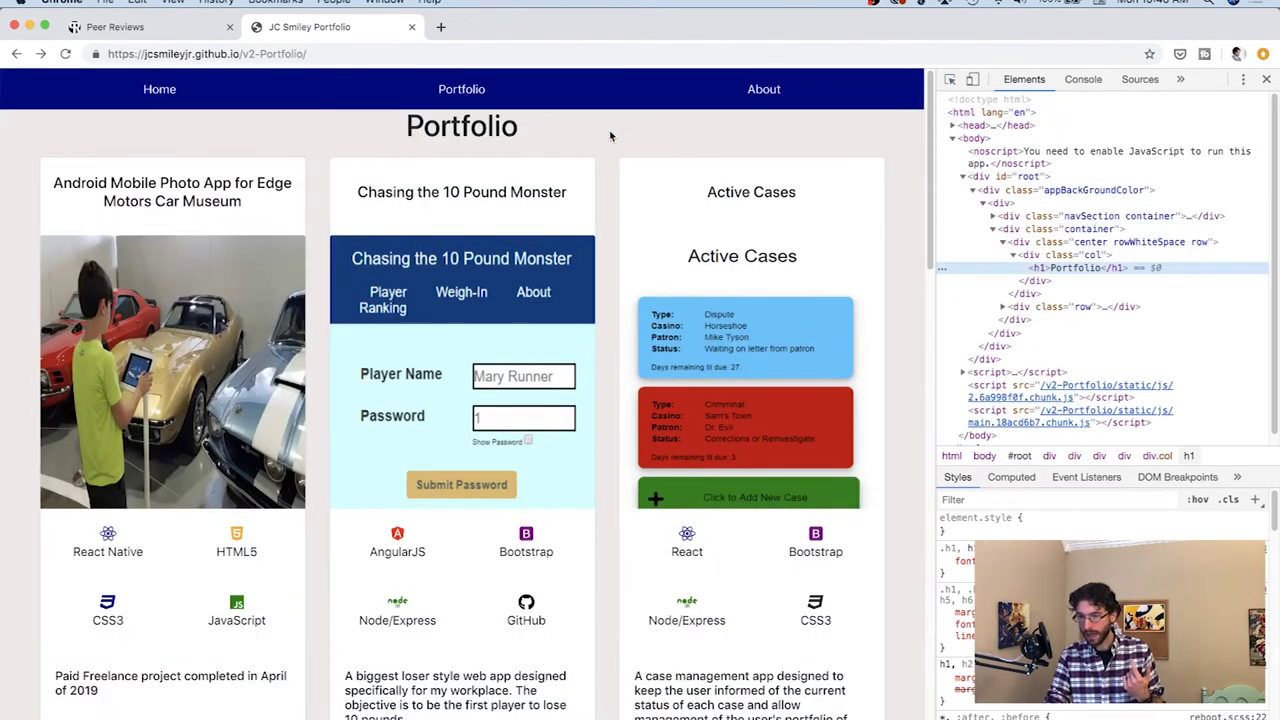
click(1027, 247)
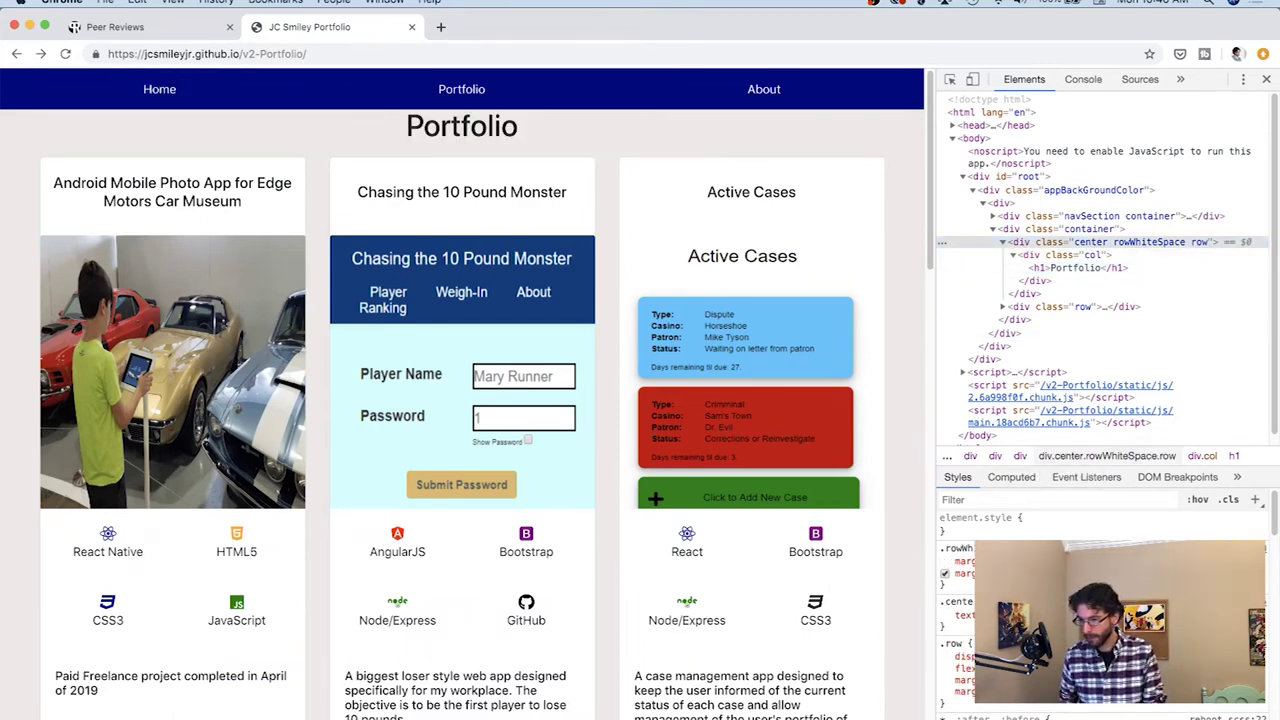
click(944, 561)
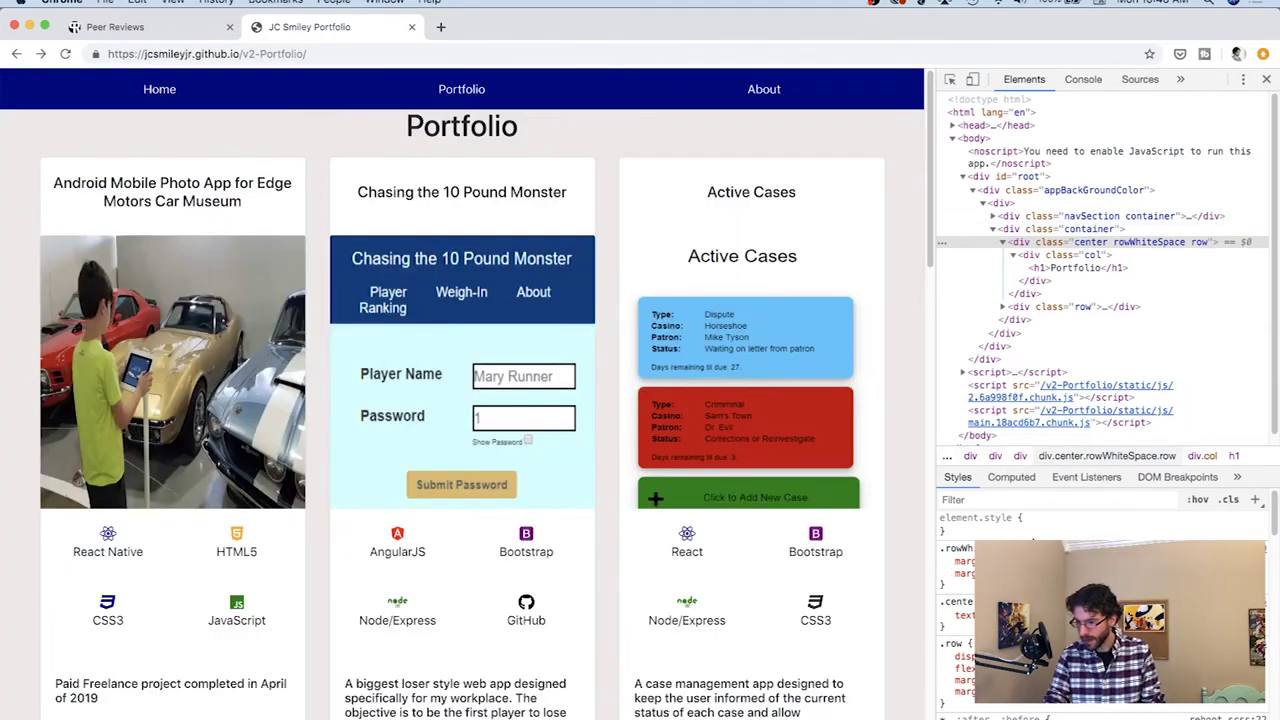
Give the Portfolio heading's row div an inline margin-top of 12rem
click(1027, 530)
text(margin)
key(Down)
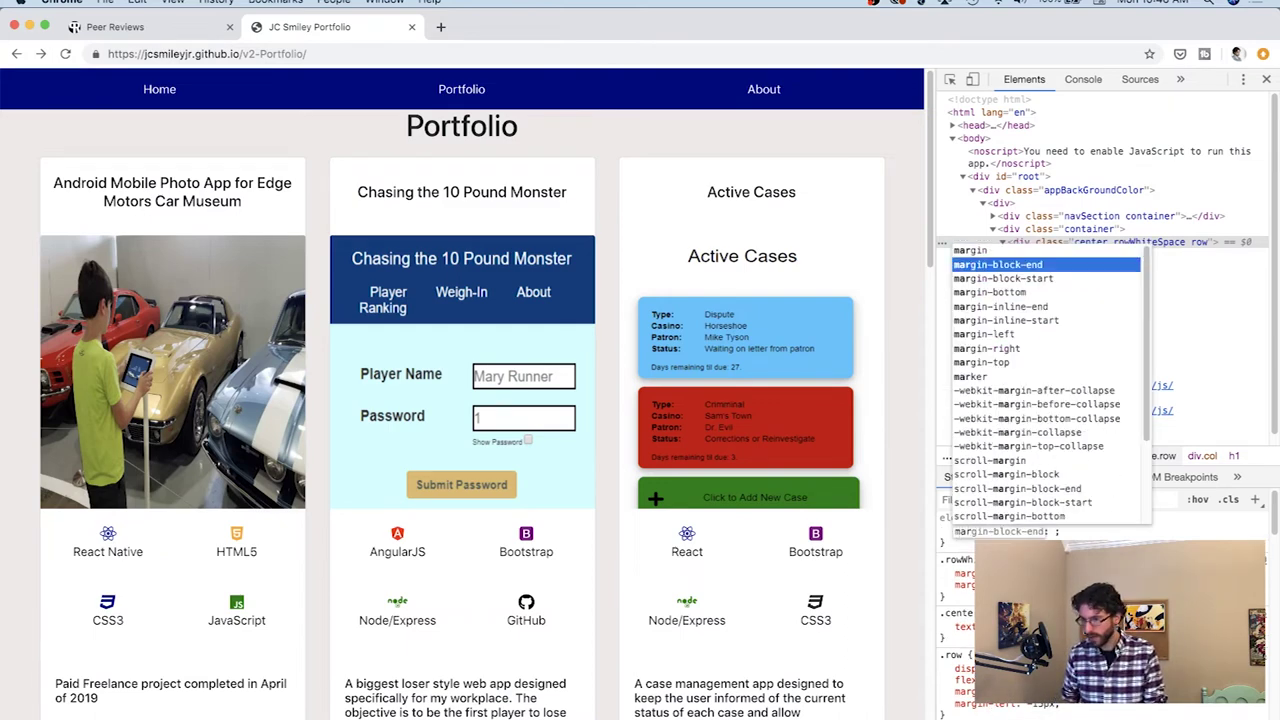
key(Down)
key(Down)
key(Down)
key(Down)
key(Down)
key(Down)
key(Down)
key(Return)
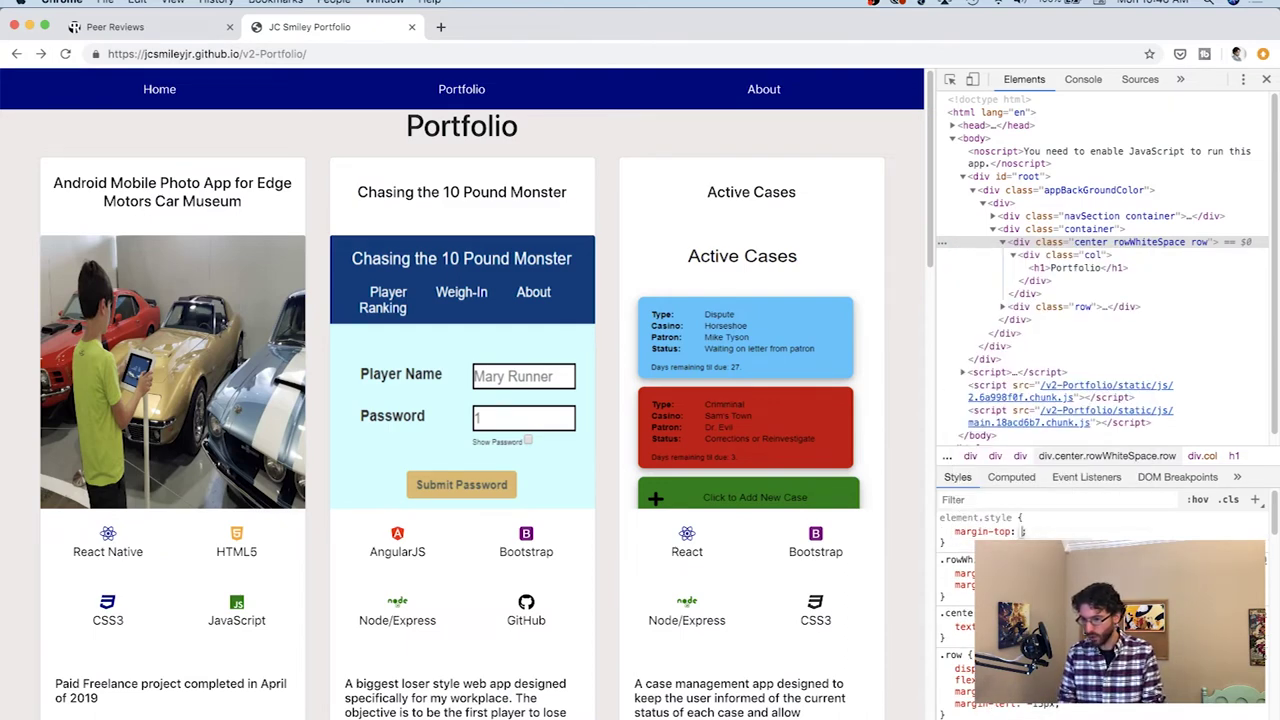
text(12rem)
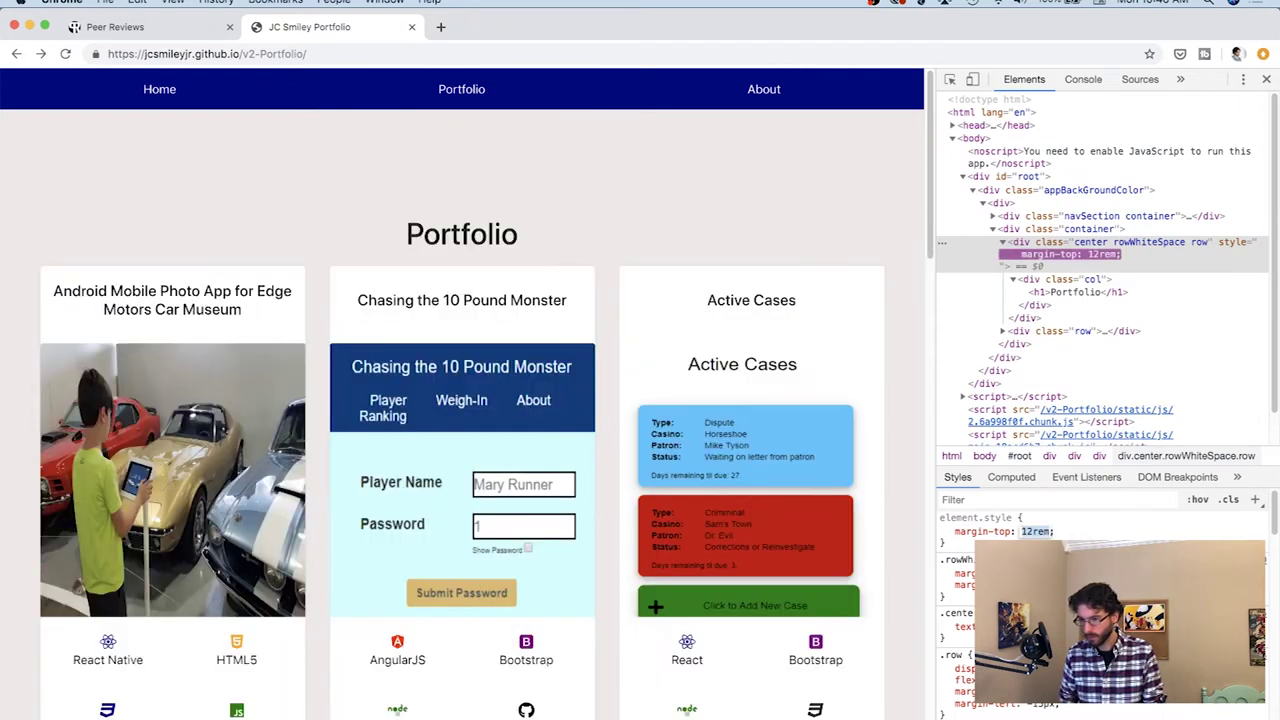
Try 5rem for the heading row's margin-top, raise it to 6rem, and close the developer tools
text(5rem)
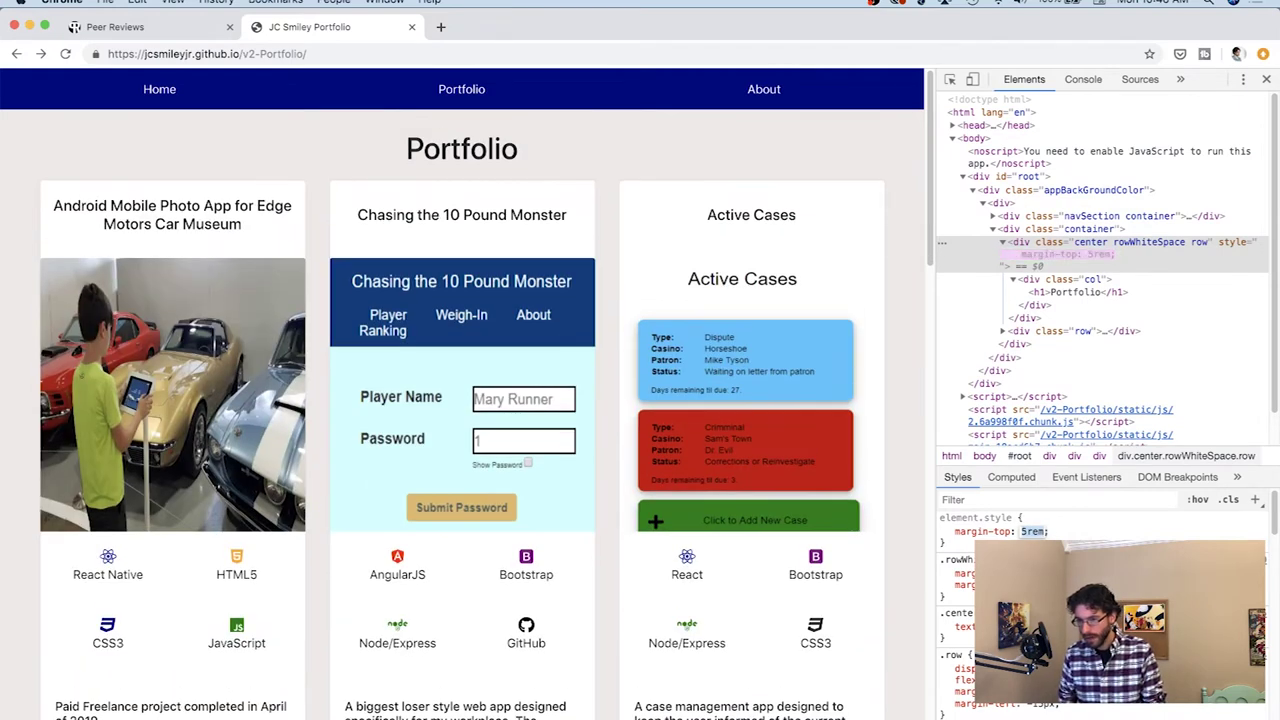
key(Up)
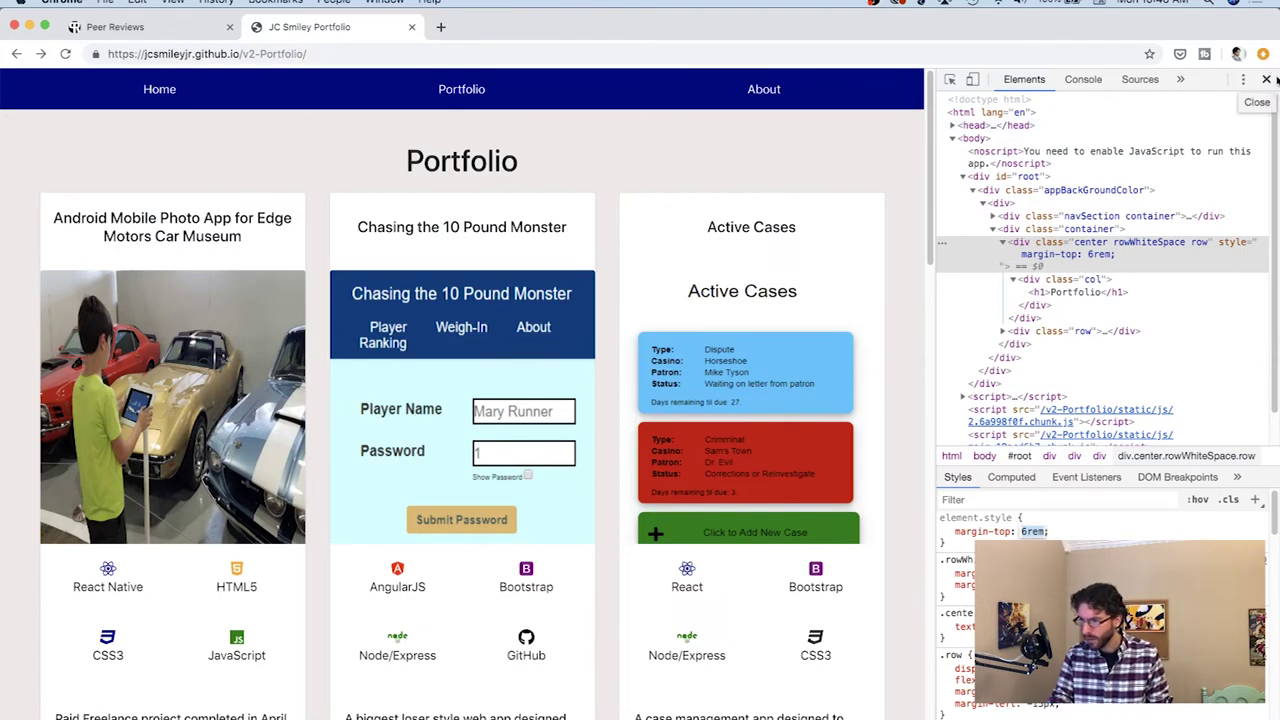
click(1267, 79)
Review the project cards from the first row down to the Calculator card with the wider page layout
scroll(1025, 287, down, 3)
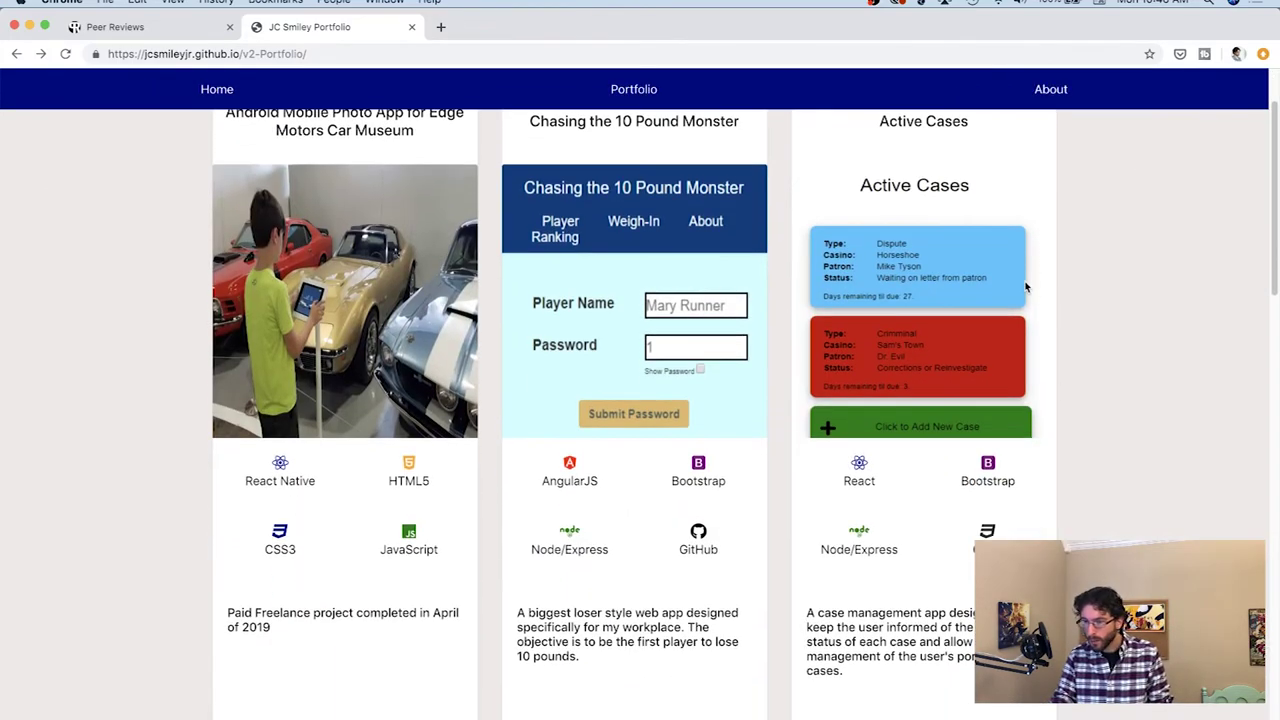
scroll(1025, 287, up, 3)
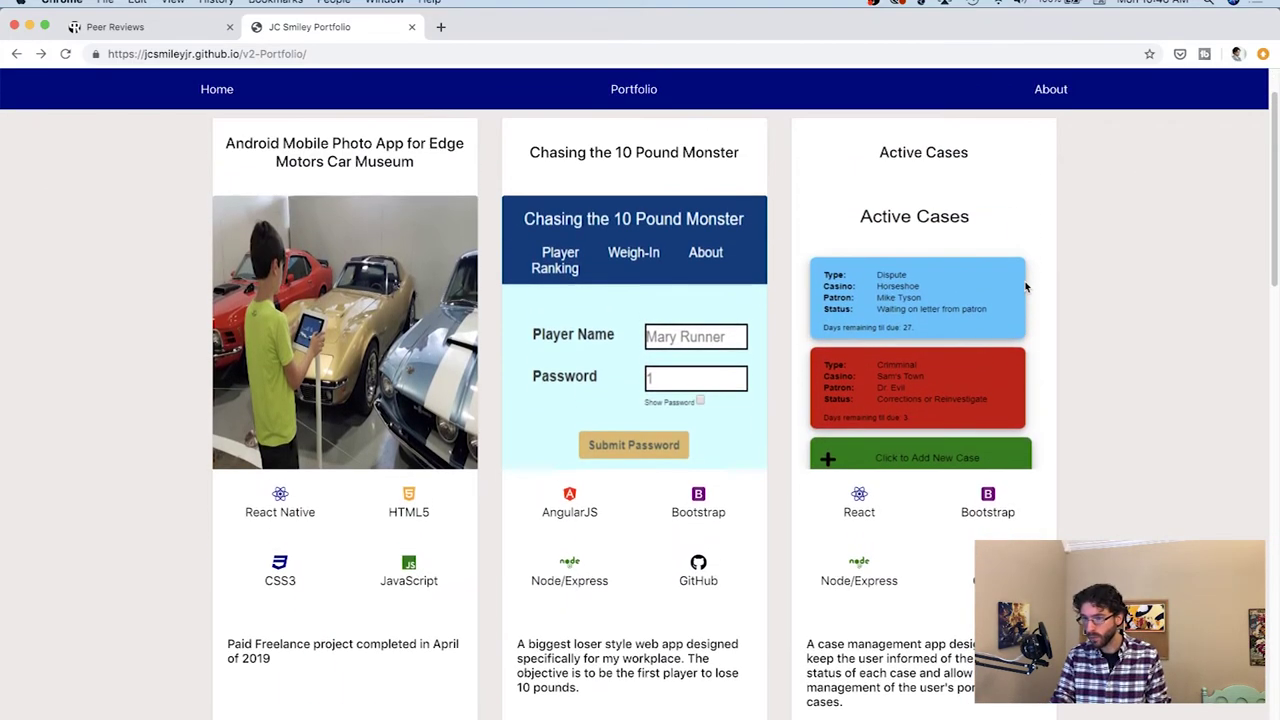
scroll(1025, 287, down, 10)
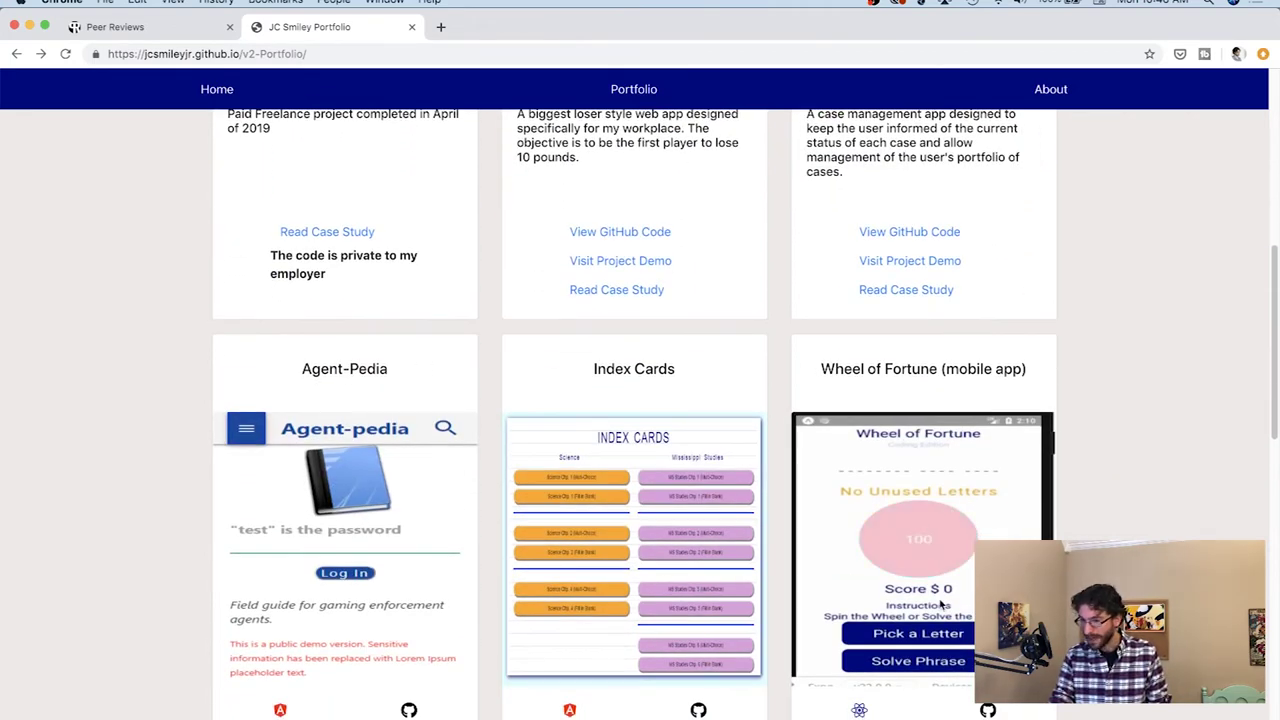
scroll(1166, 426, down, 5)
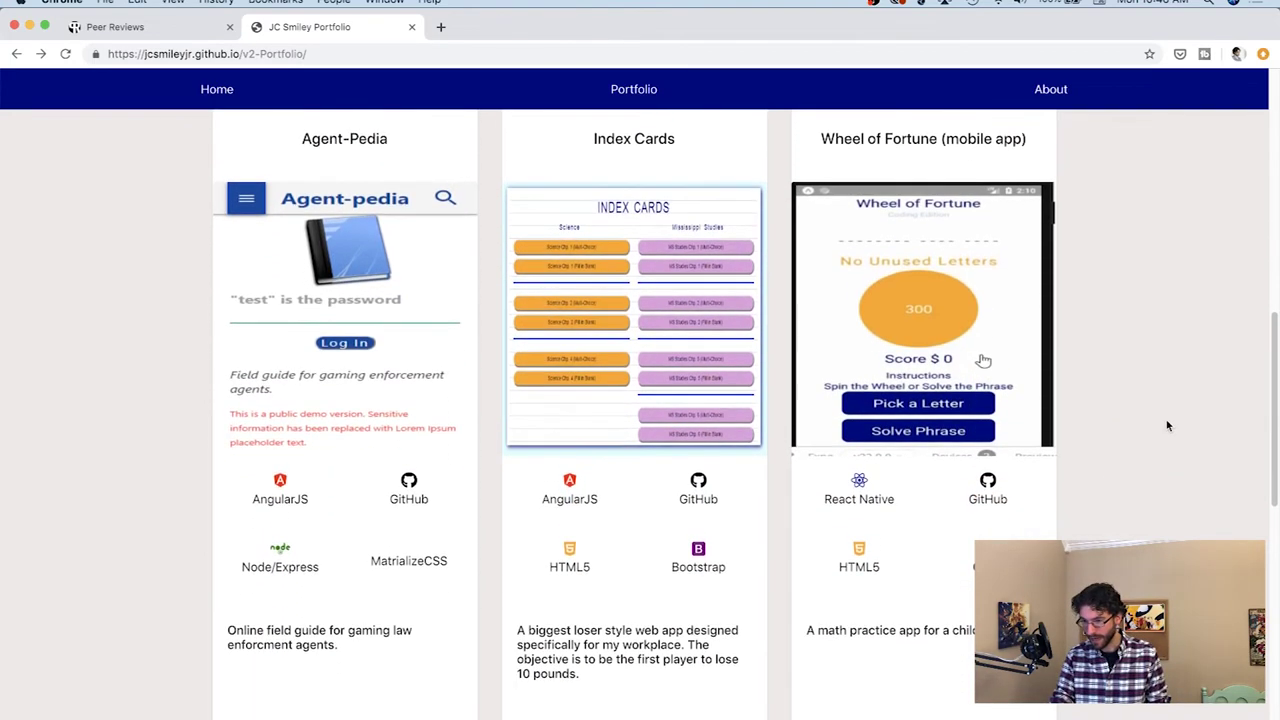
scroll(1166, 426, down, 3)
scroll(1166, 426, down, 2)
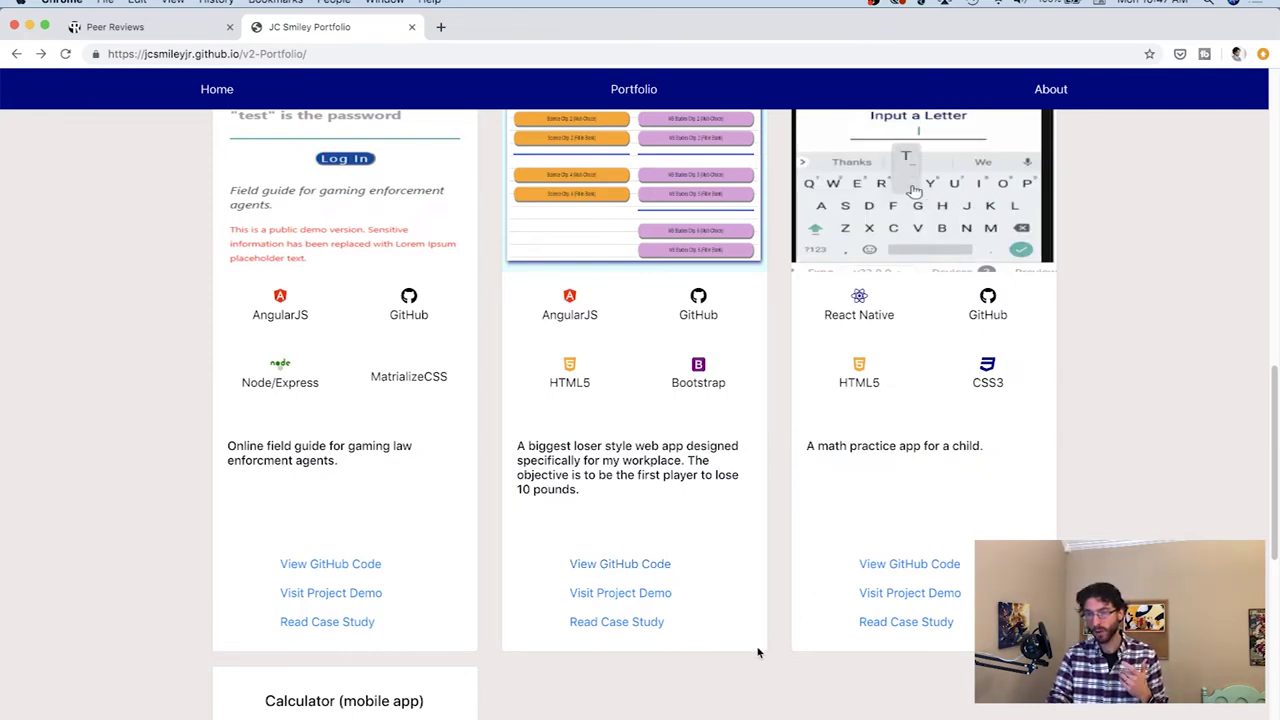
scroll(757, 652, down, 10)
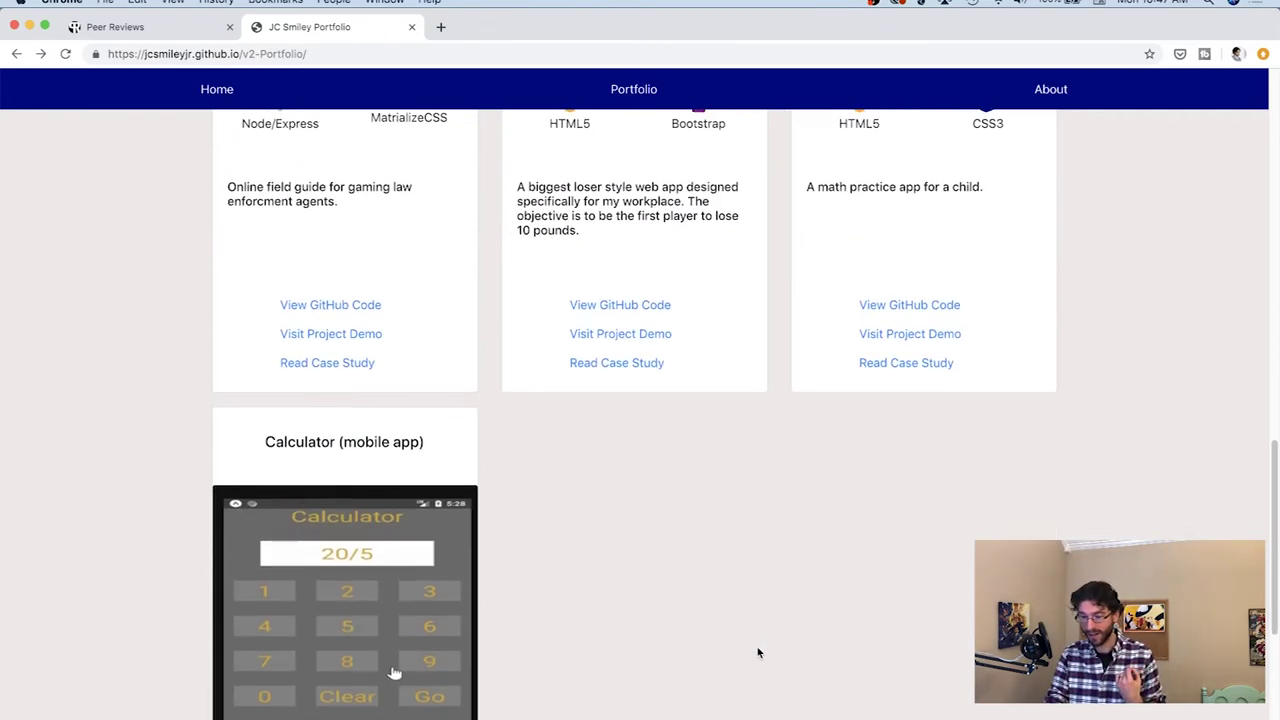
Check the technology labels on the Agent-Pedia, Index Cards and Wheel of Fortune cards and return to the Portfolio heading
scroll(757, 652, up, 10)
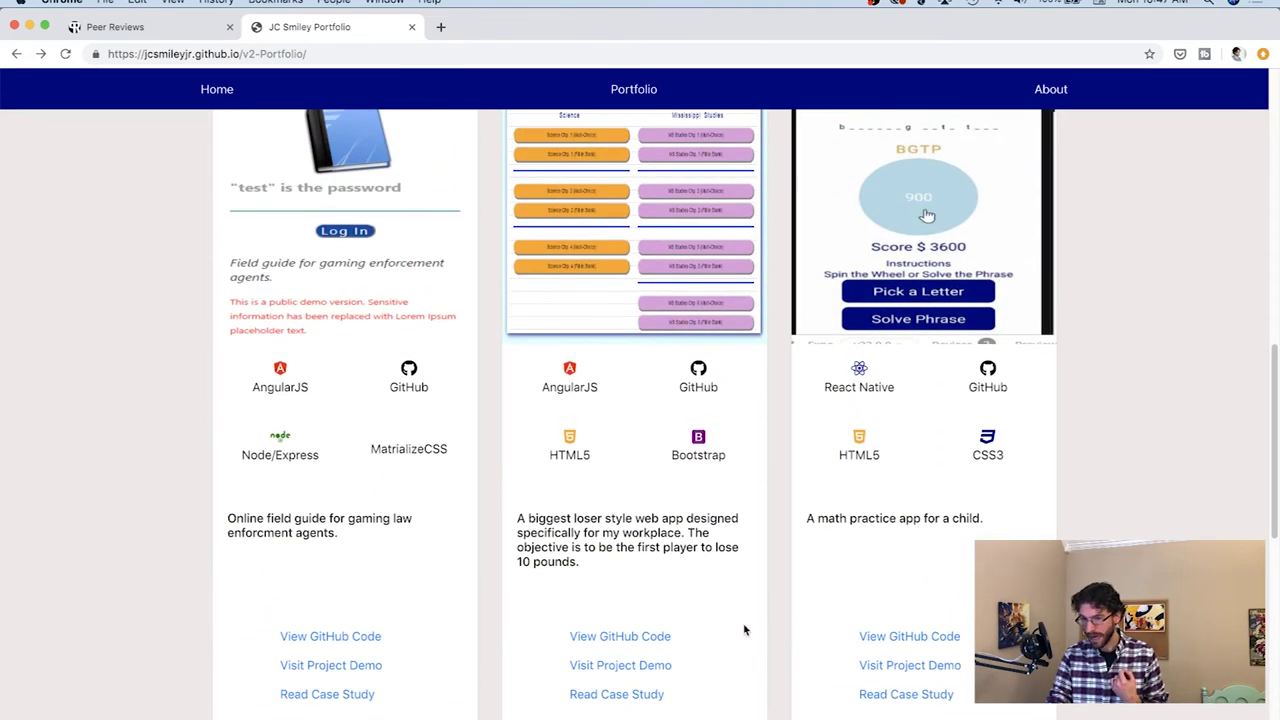
scroll(750, 640, up, 4)
scroll(498, 484, up, 1)
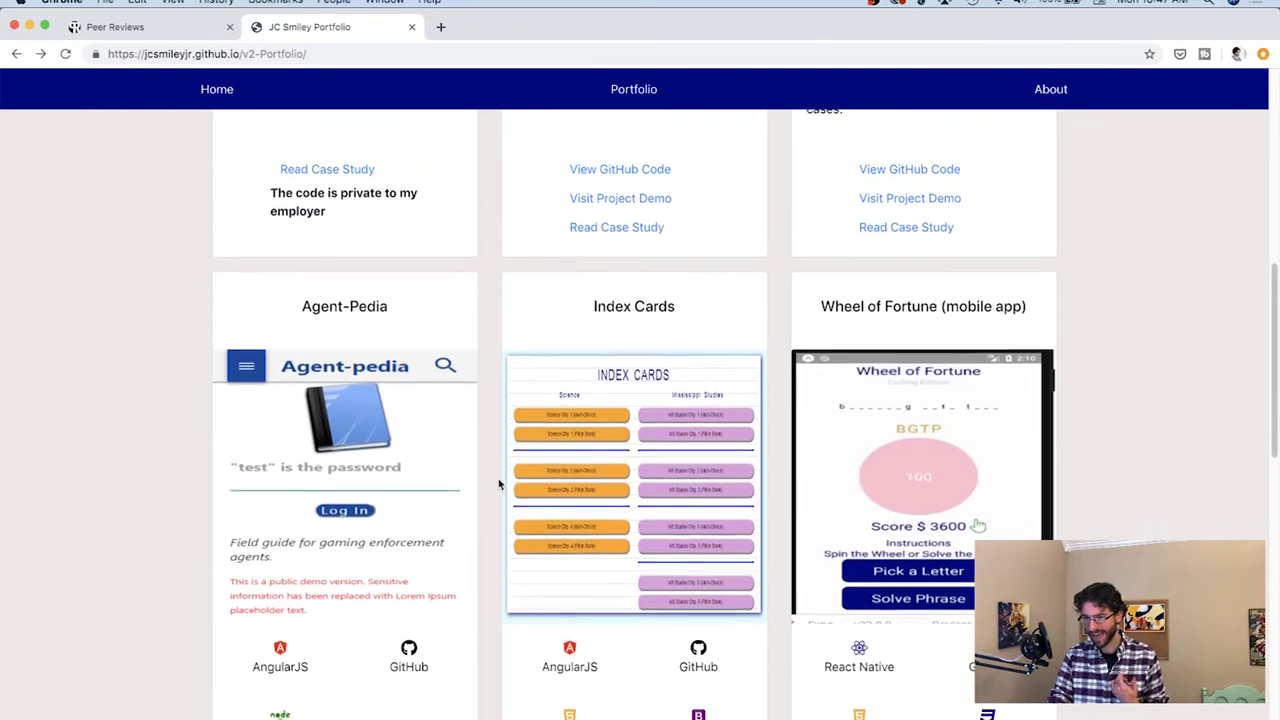
scroll(498, 484, down, 3)
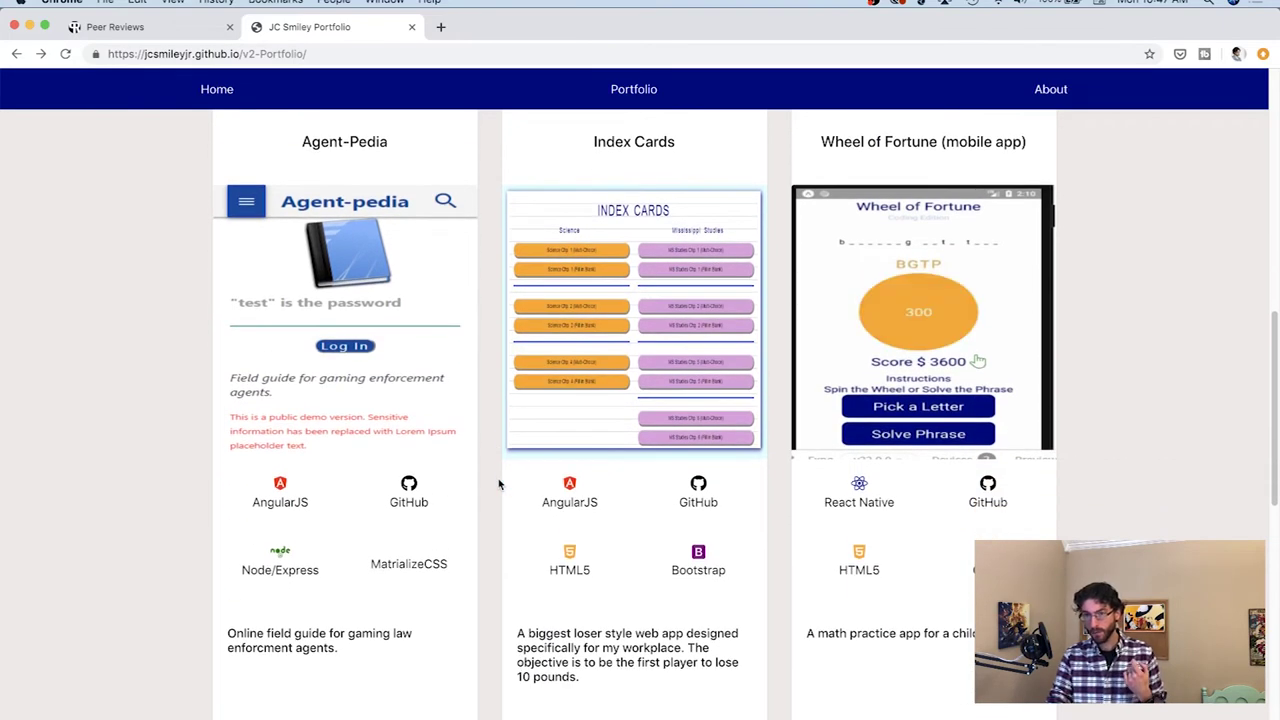
scroll(499, 484, up, 1)
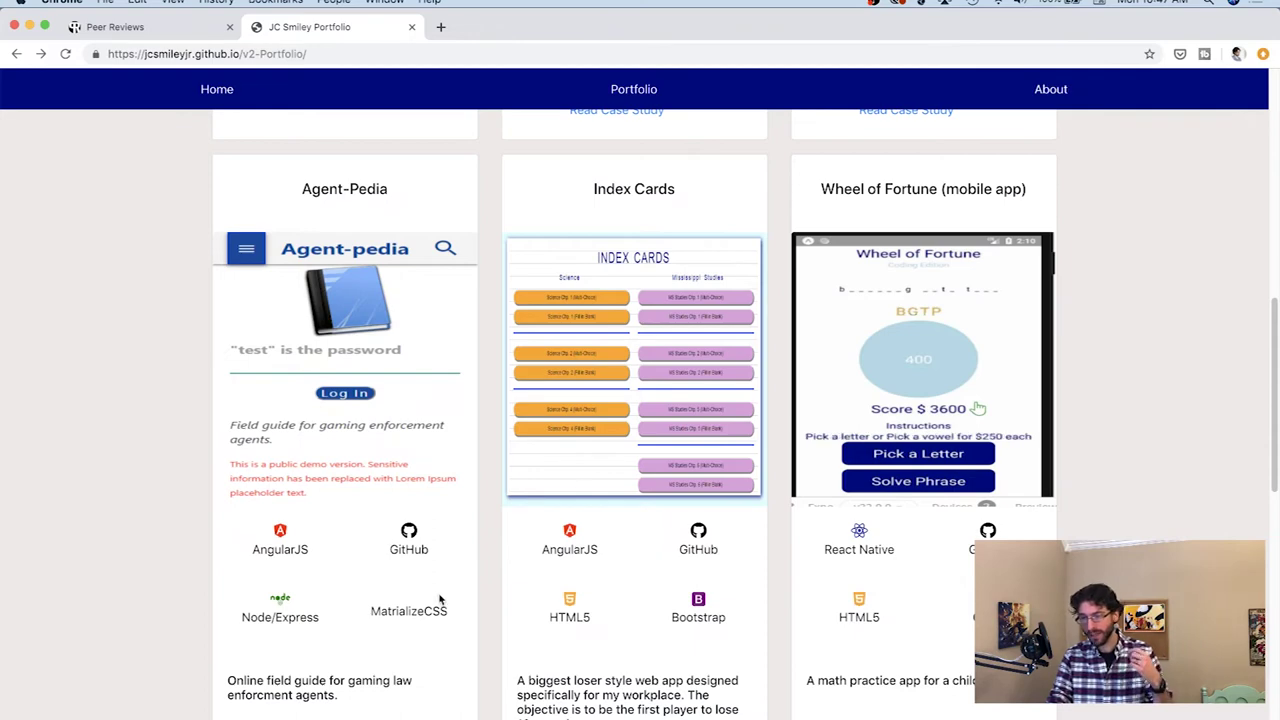
scroll(428, 572, up, 8)
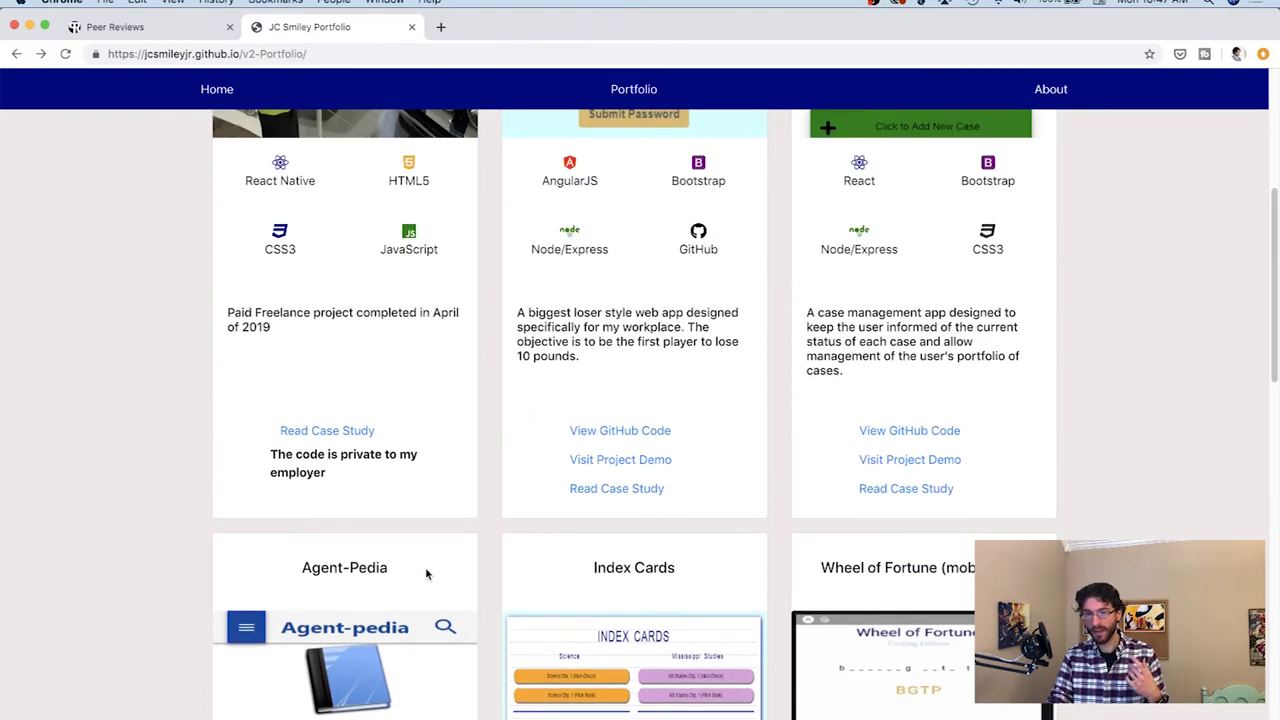
scroll(426, 574, up, 1)
scroll(426, 574, up, 6)
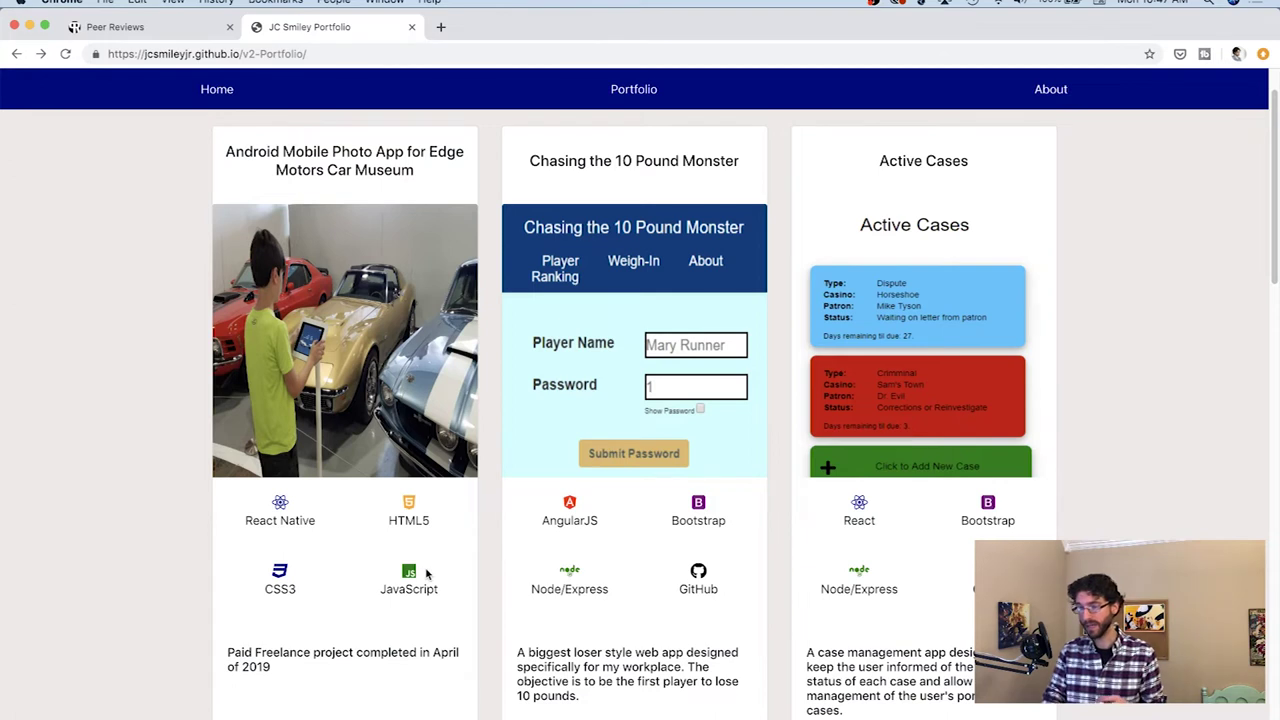
scroll(556, 595, up, 1)
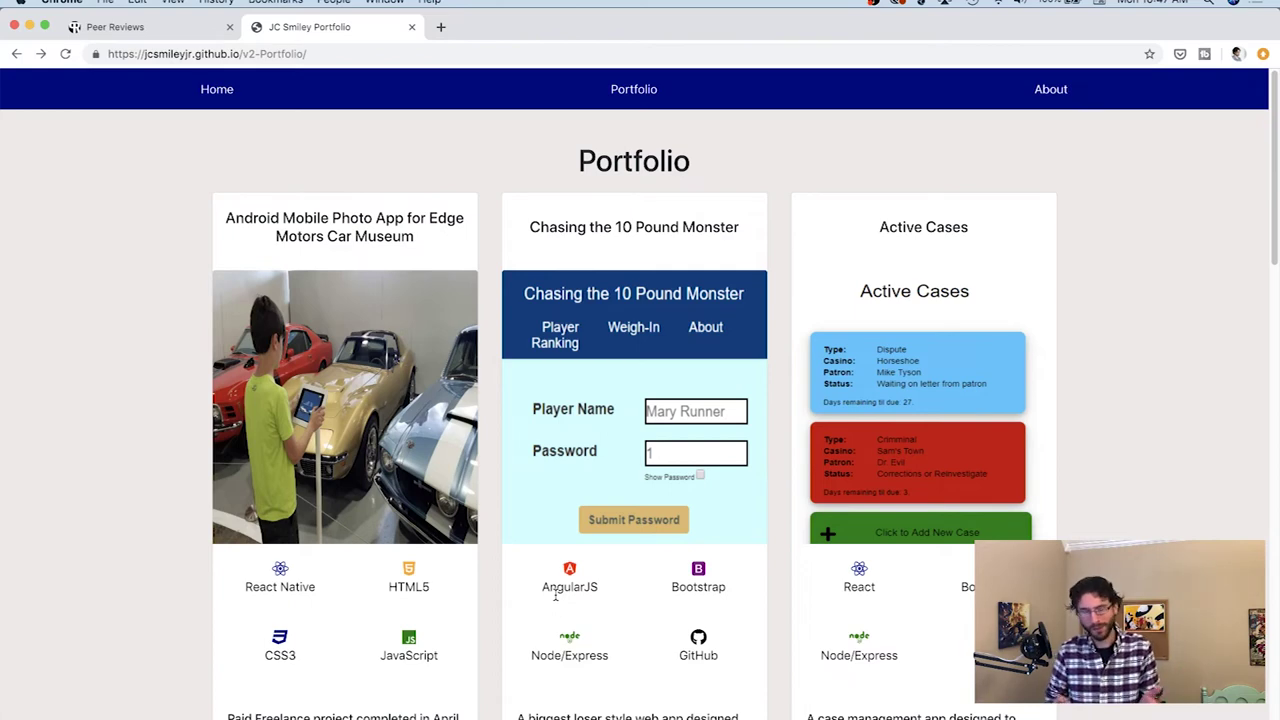
Examine the first row's images, technology icons, descriptions and links, look over the Calculator card, and return to the page start
scroll(1030, 459, down, 2)
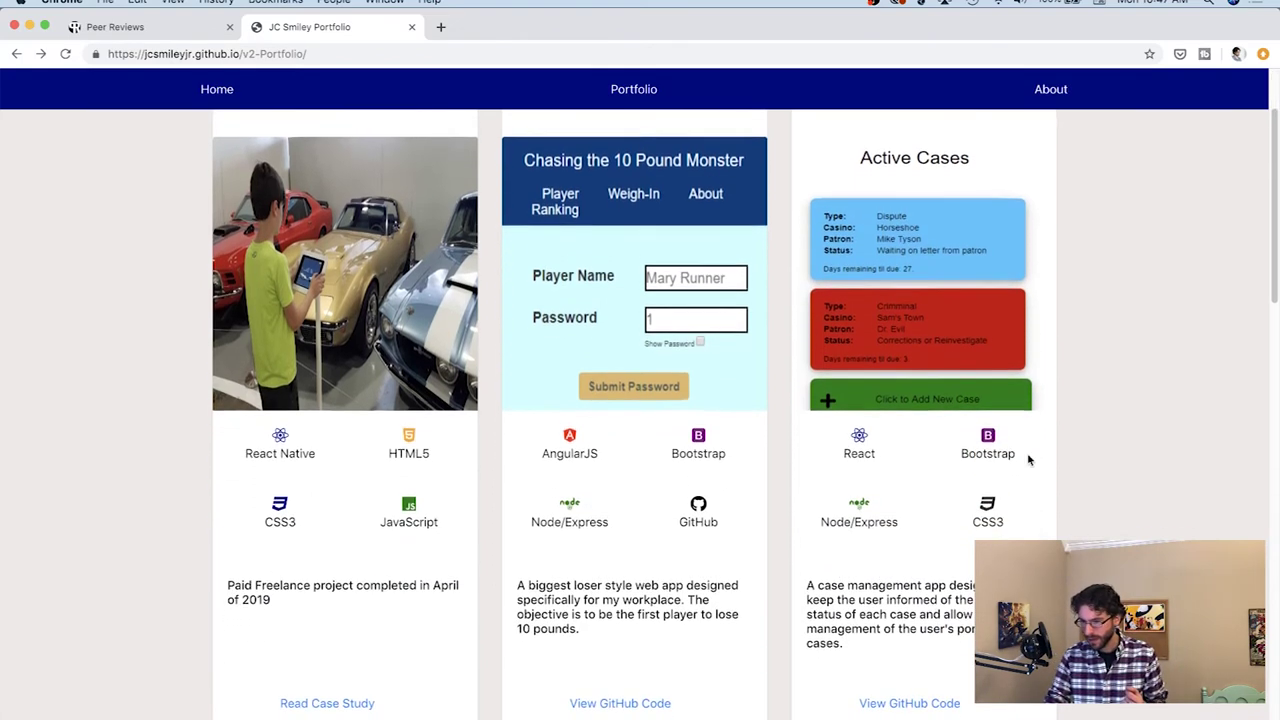
scroll(1030, 459, up, 2)
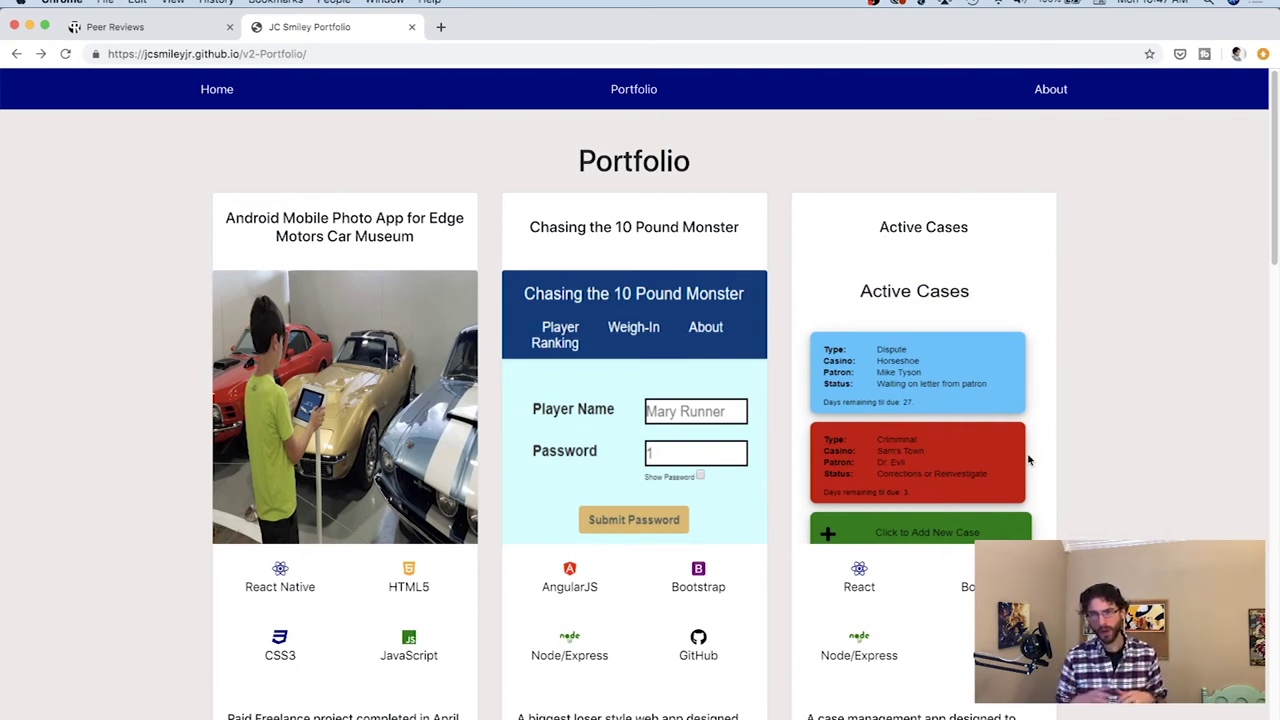
scroll(1030, 459, down, 2)
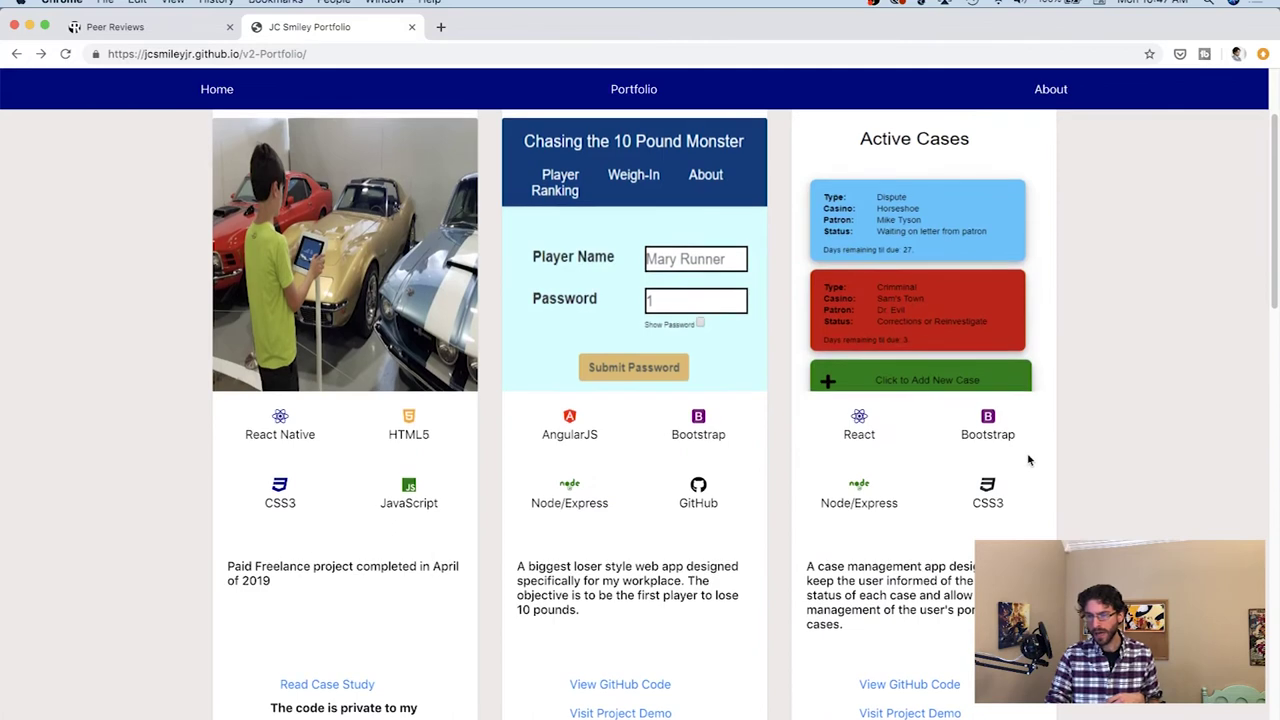
scroll(1030, 459, up, 1)
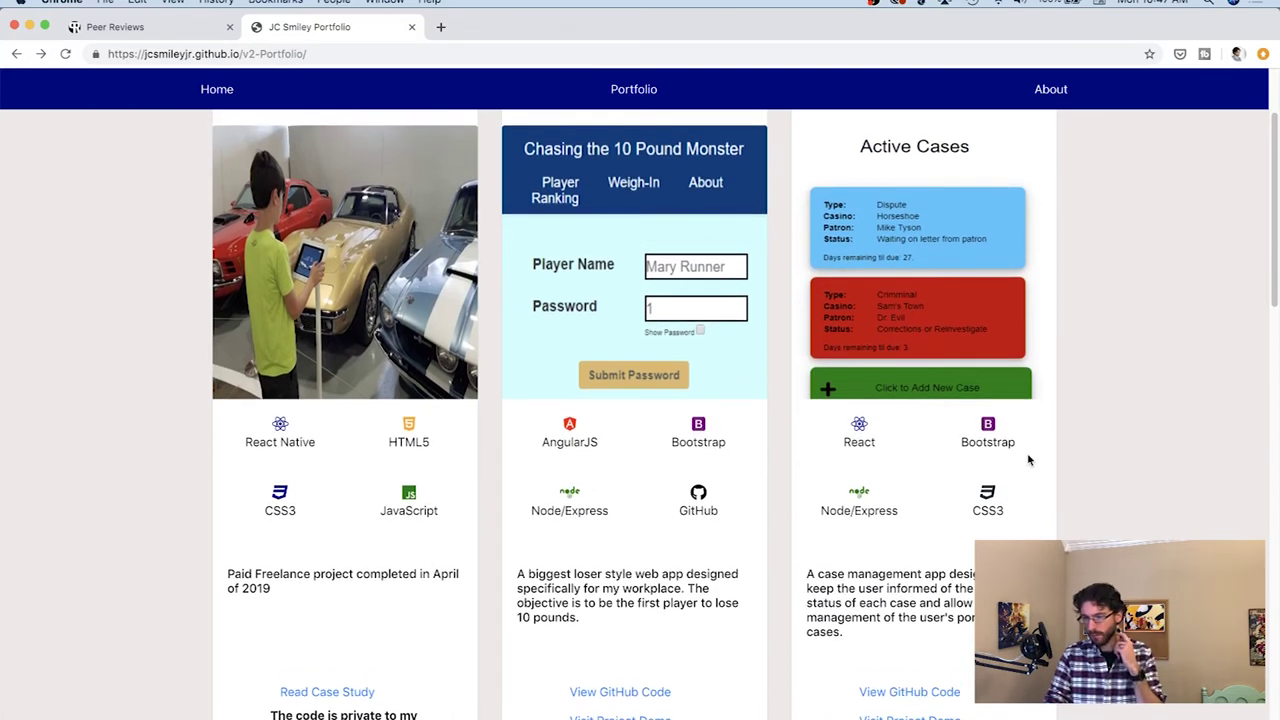
scroll(1030, 459, up, 3)
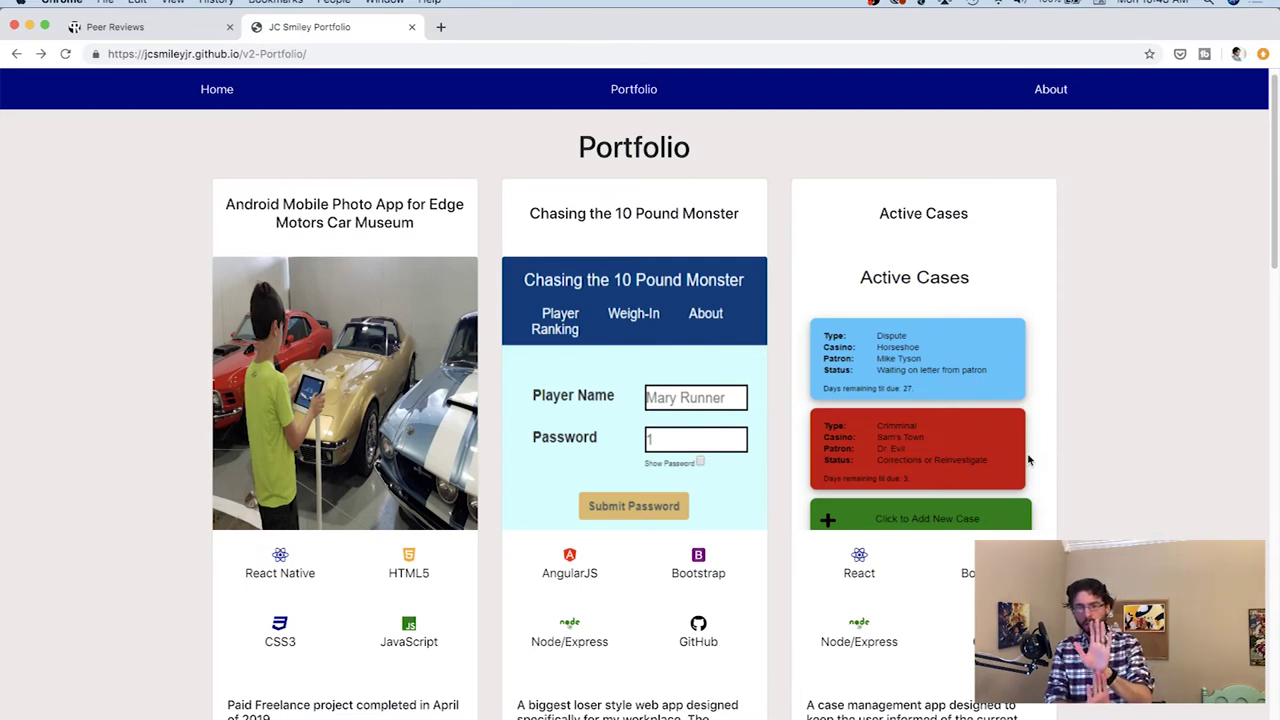
scroll(900, 600, down, 1)
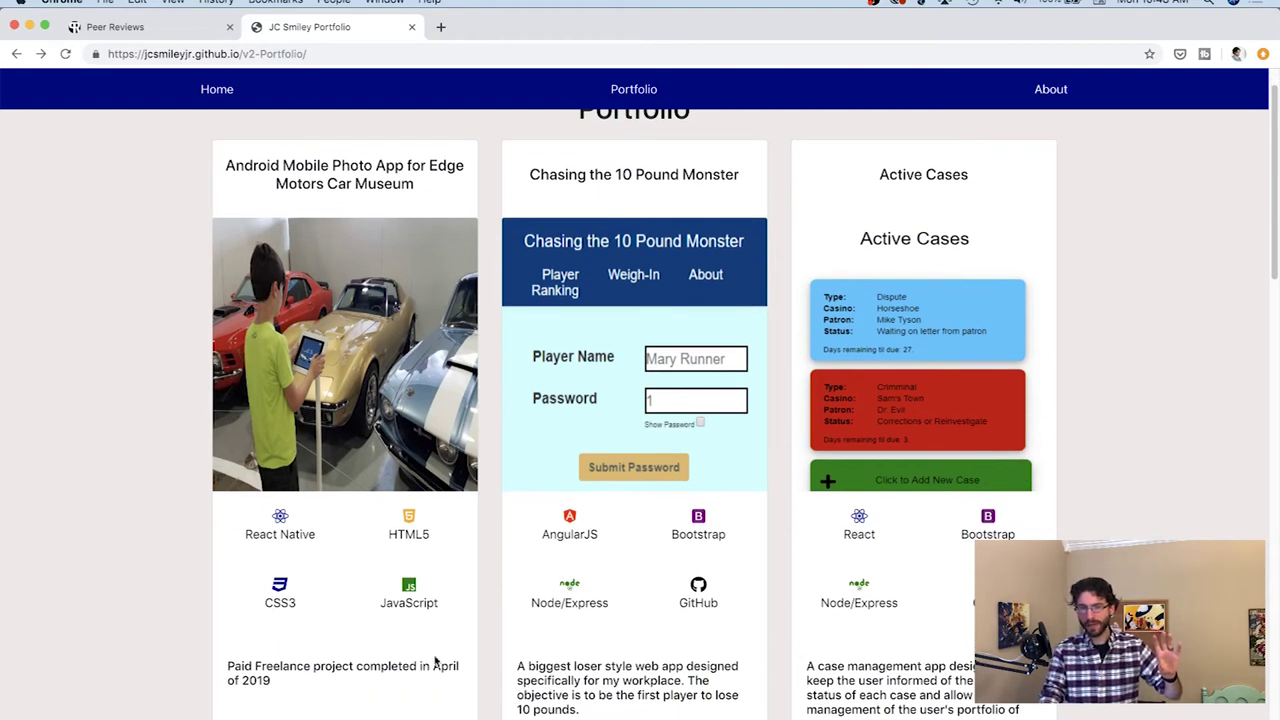
scroll(368, 660, down, 3)
scroll(368, 660, down, 1)
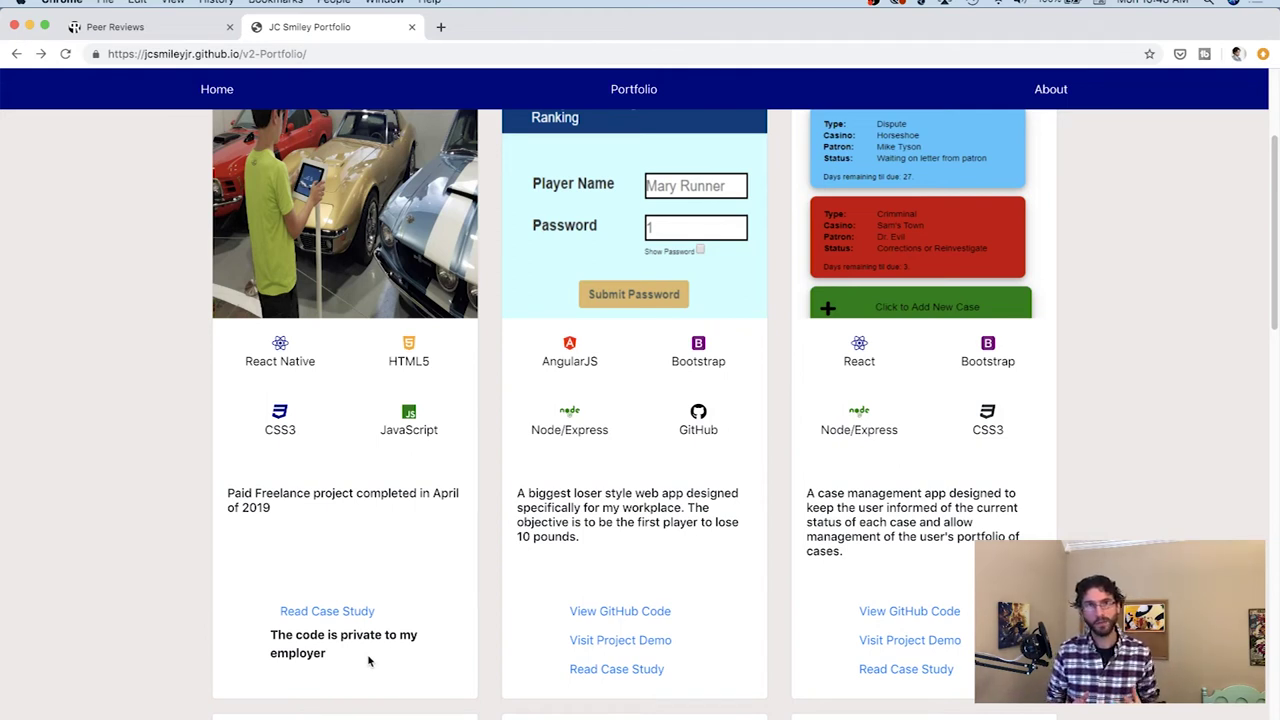
scroll(320, 565, up, 2)
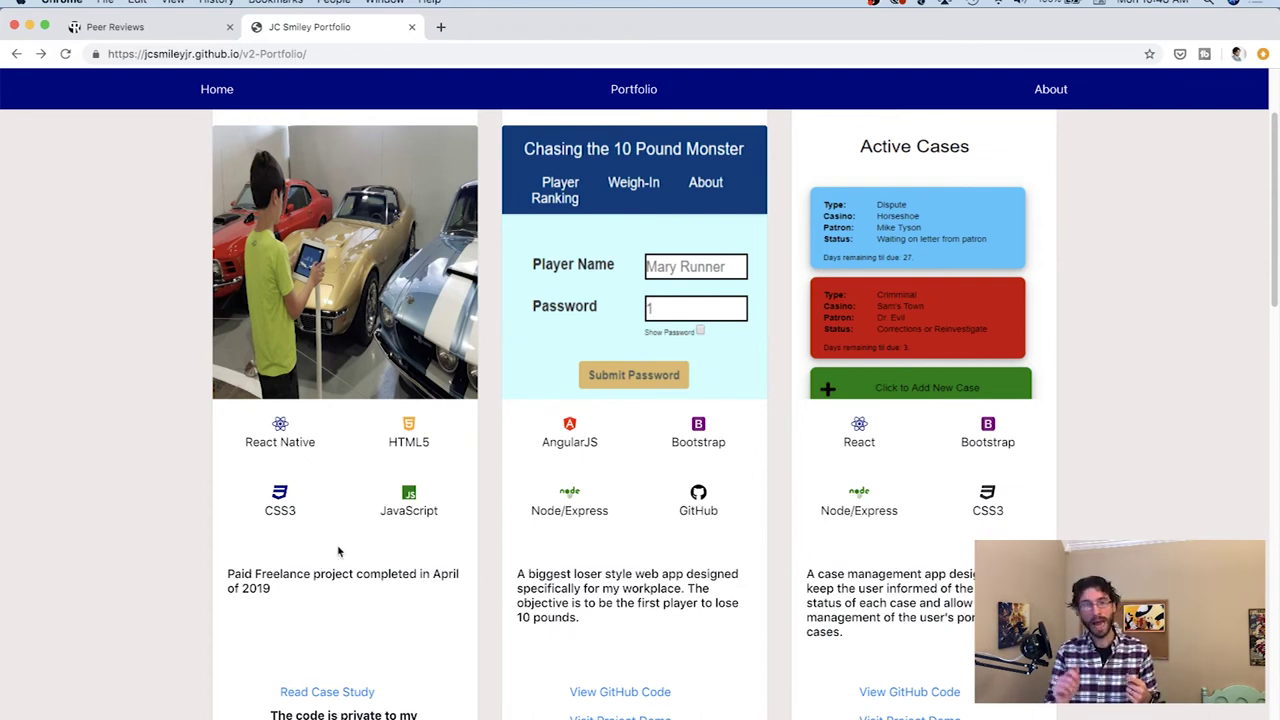
scroll(486, 478, up, 3)
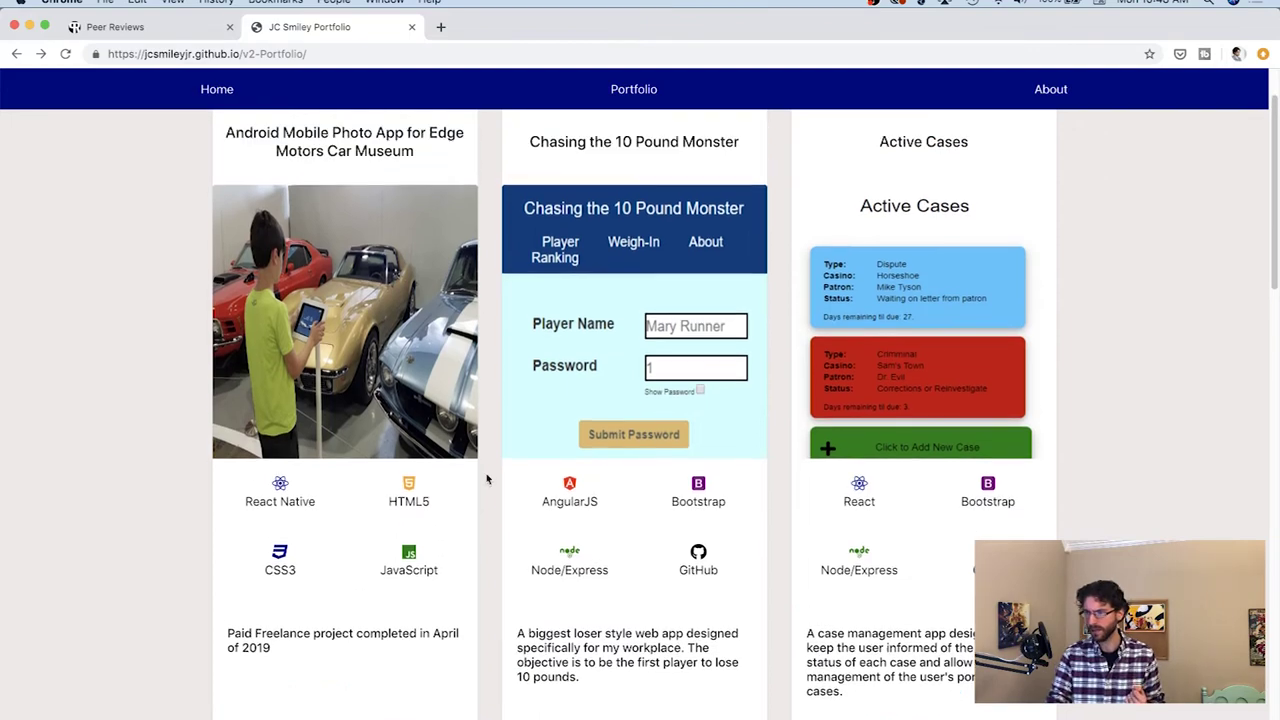
scroll(486, 478, down, 10)
scroll(486, 478, down, 5)
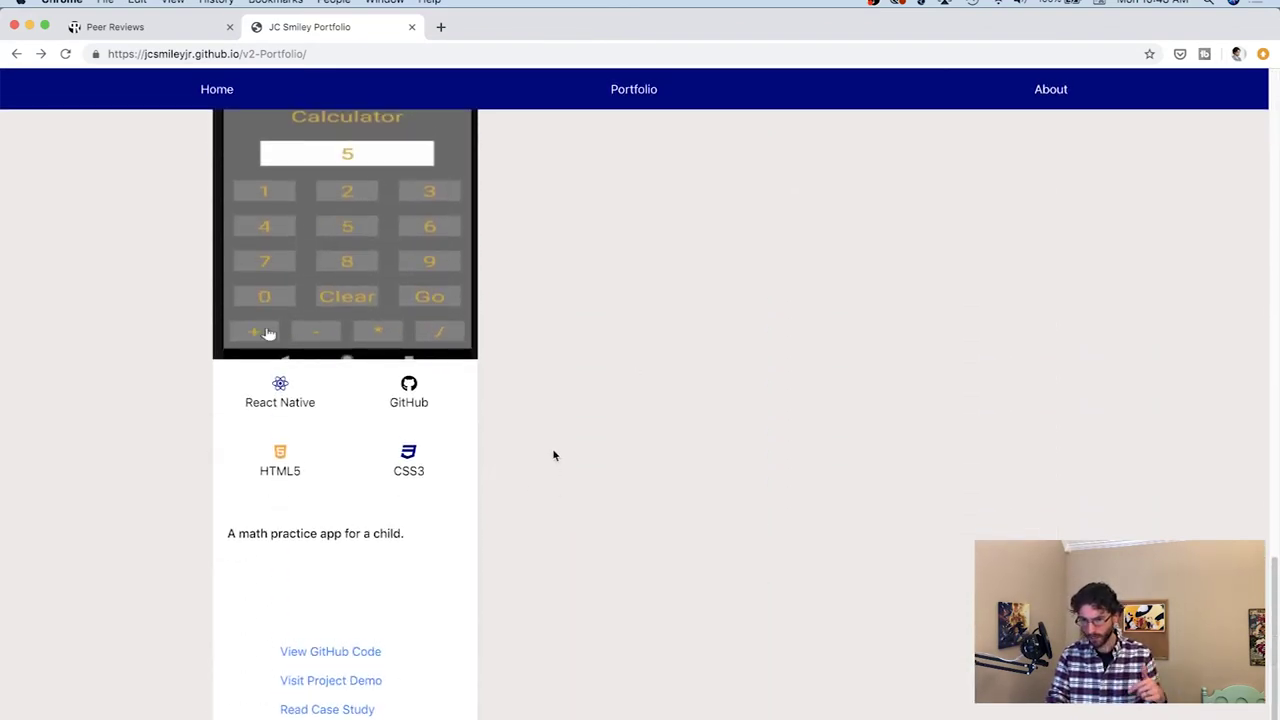
scroll(555, 484, up, 10)
scroll(553, 455, up, 1)
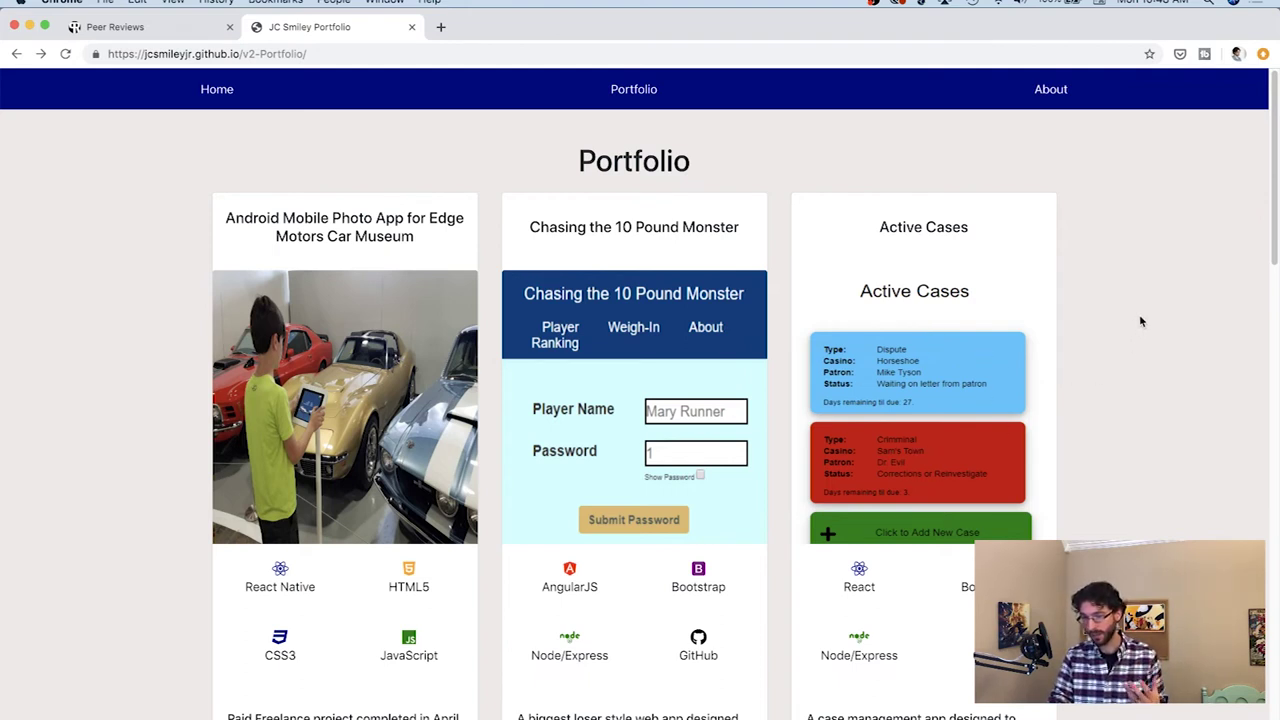
Open the site's About page and review its community involvement cards, including Code Connector, Give-Camp 2019 and Hack-Memphis 2018
click(1050, 92)
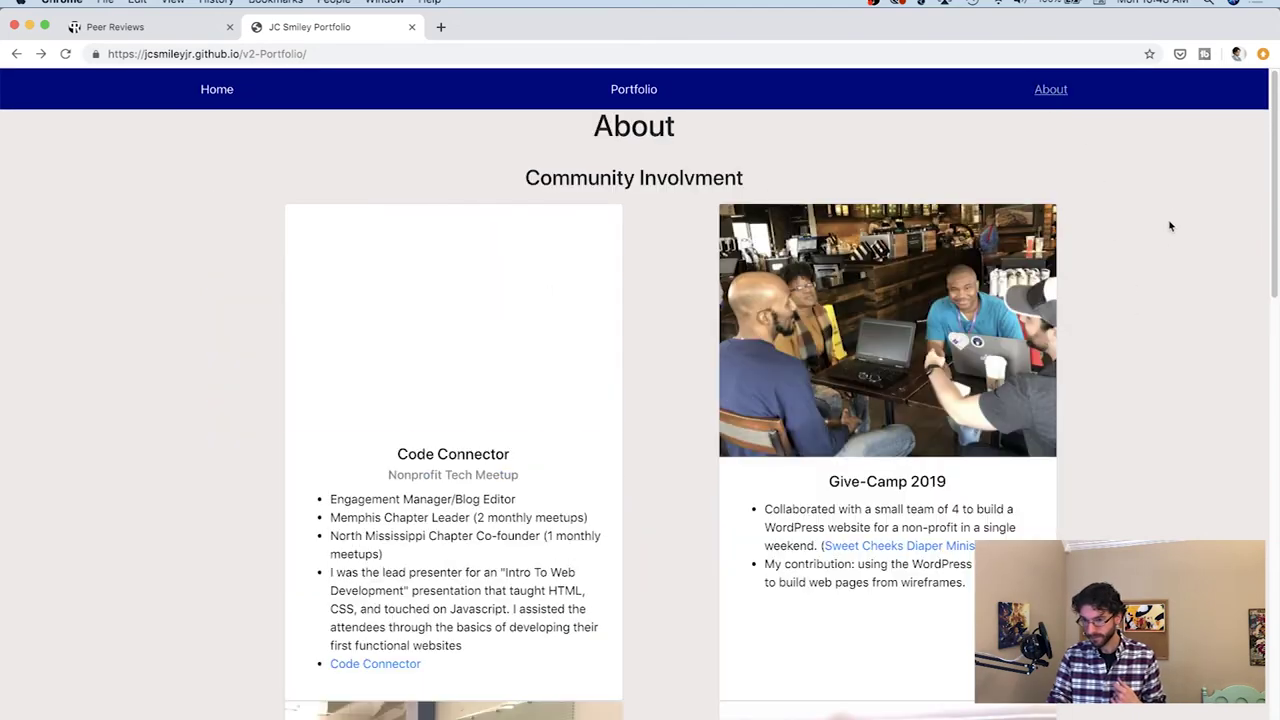
scroll(1170, 232, down, 5)
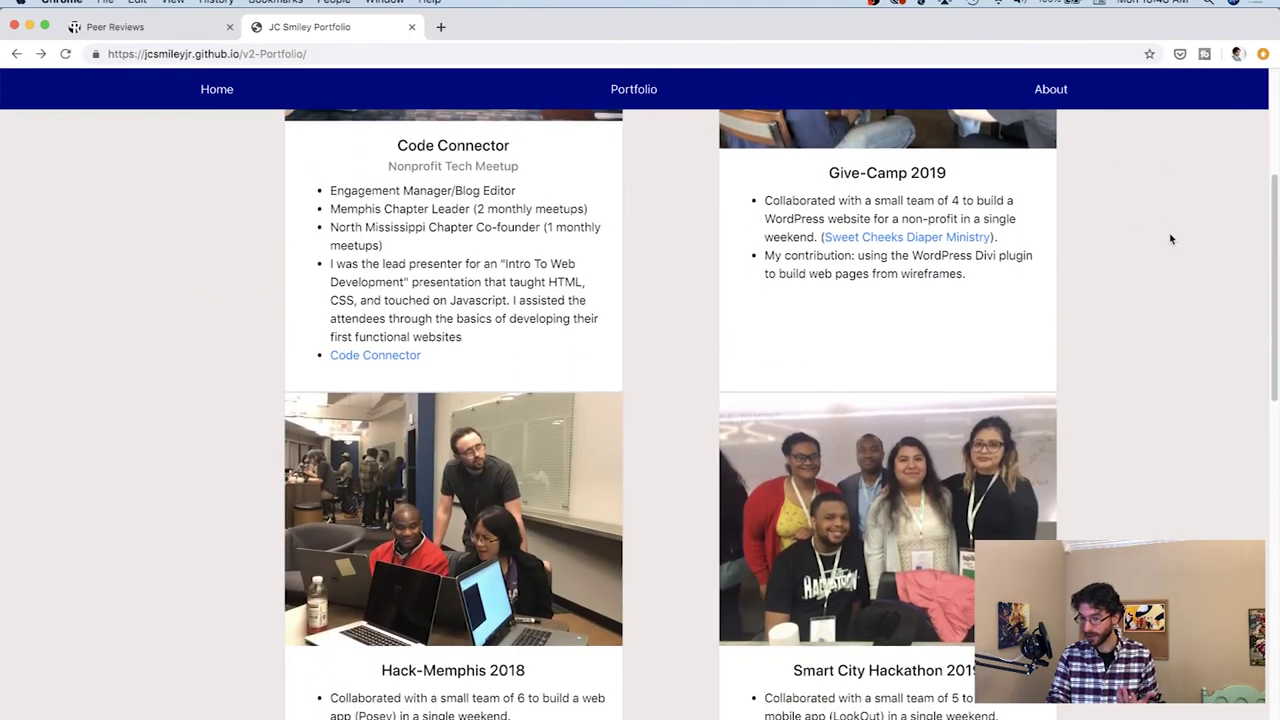
scroll(1170, 238, down, 3)
scroll(1170, 238, up, 4)
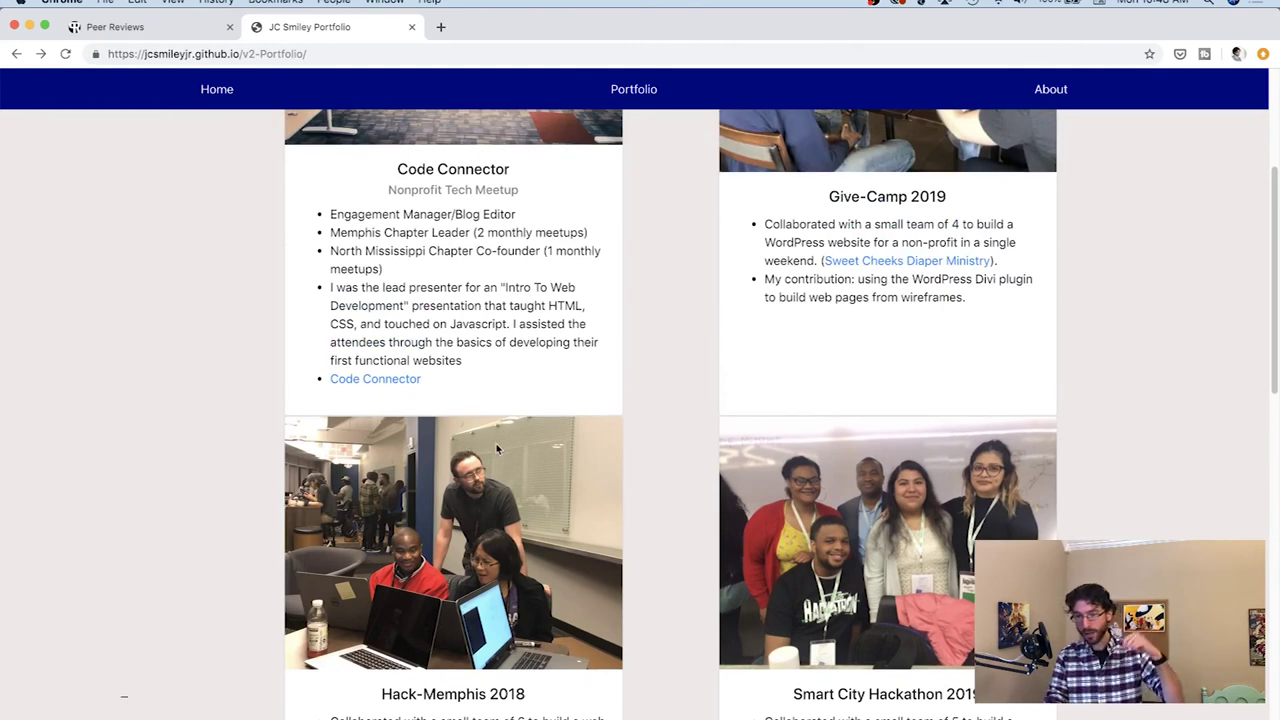
Examine the About page's opening headings and the Code Connector and Give-Camp 2019 cards in the first row
scroll(522, 388, up, 3)
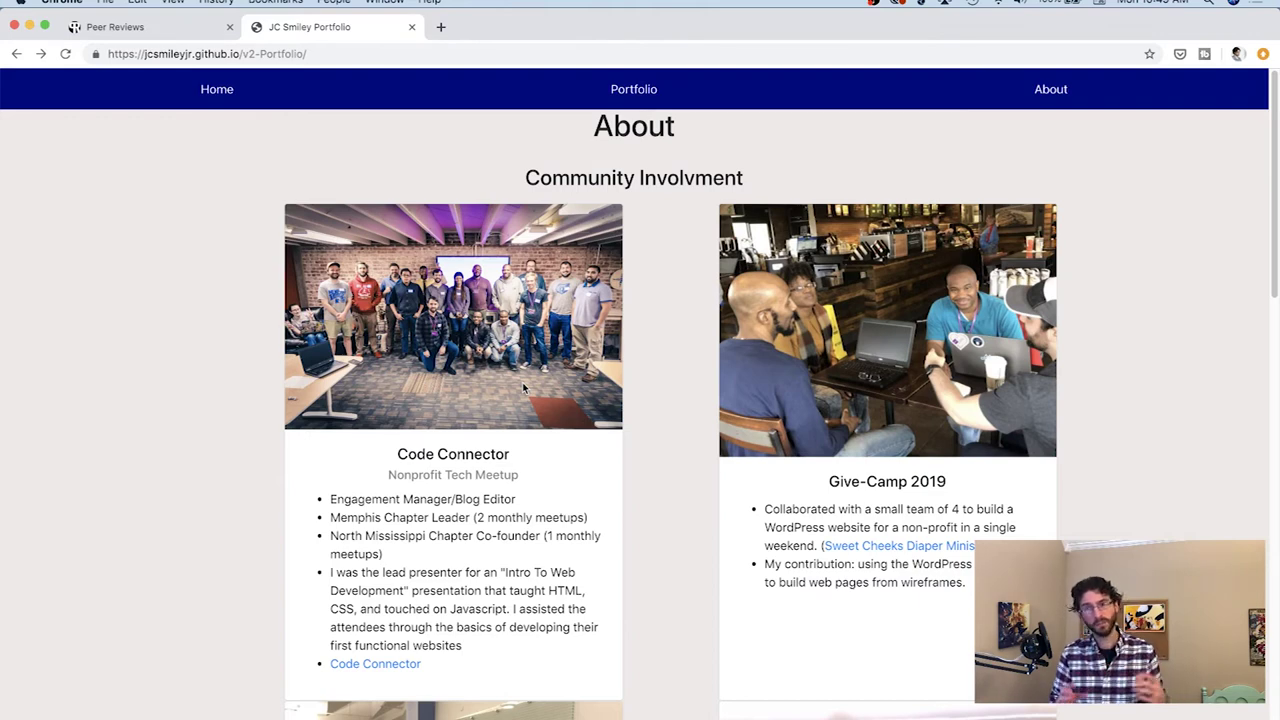
scroll(654, 491, down, 2)
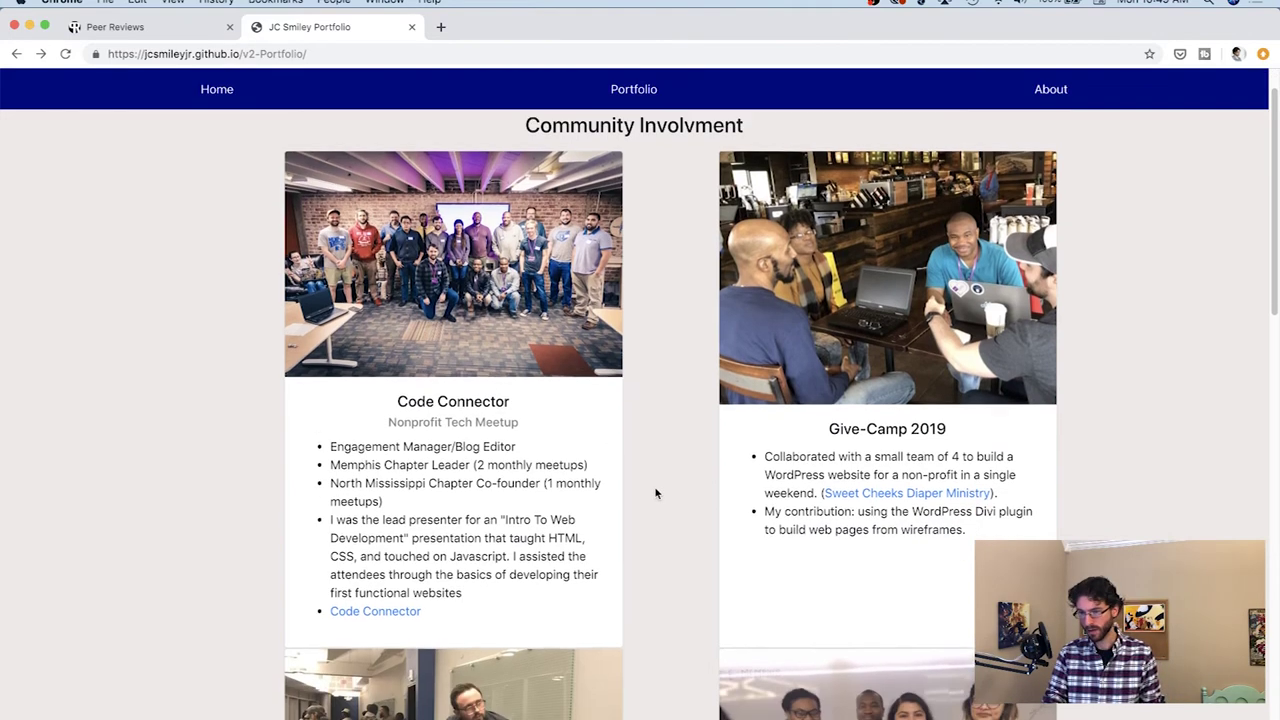
scroll(654, 491, up, 2)
scroll(656, 493, down, 2)
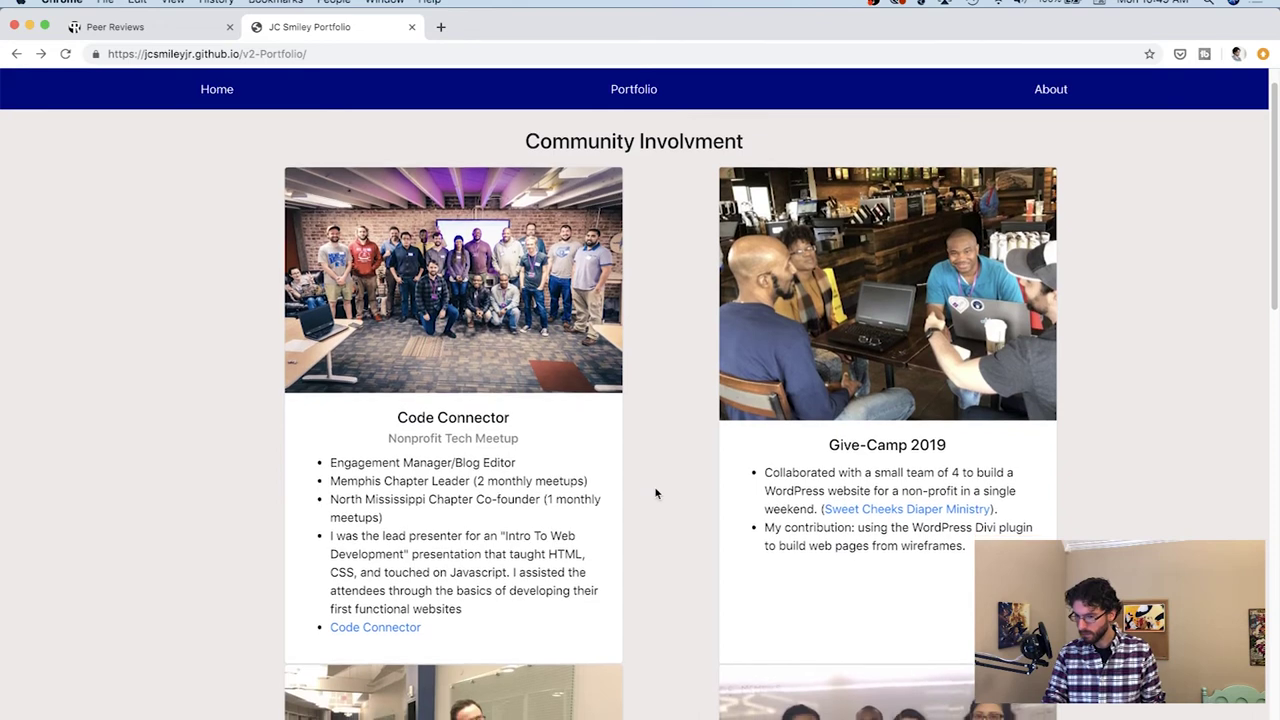
scroll(656, 493, up, 2)
scroll(656, 493, down, 2)
scroll(656, 493, down, 2)
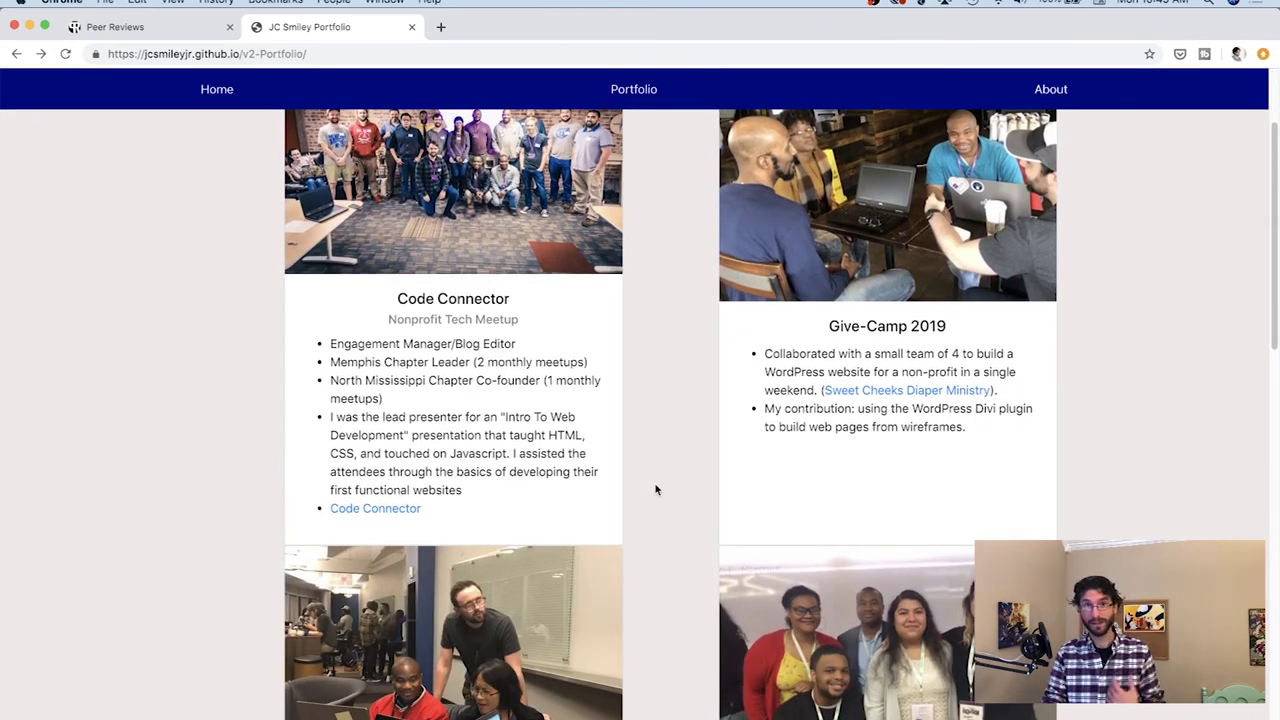
Review the remaining community cards, from the two hackathons through Blog Posts and Meetups I Attend, down to the Hobbies section
scroll(656, 489, down, 6)
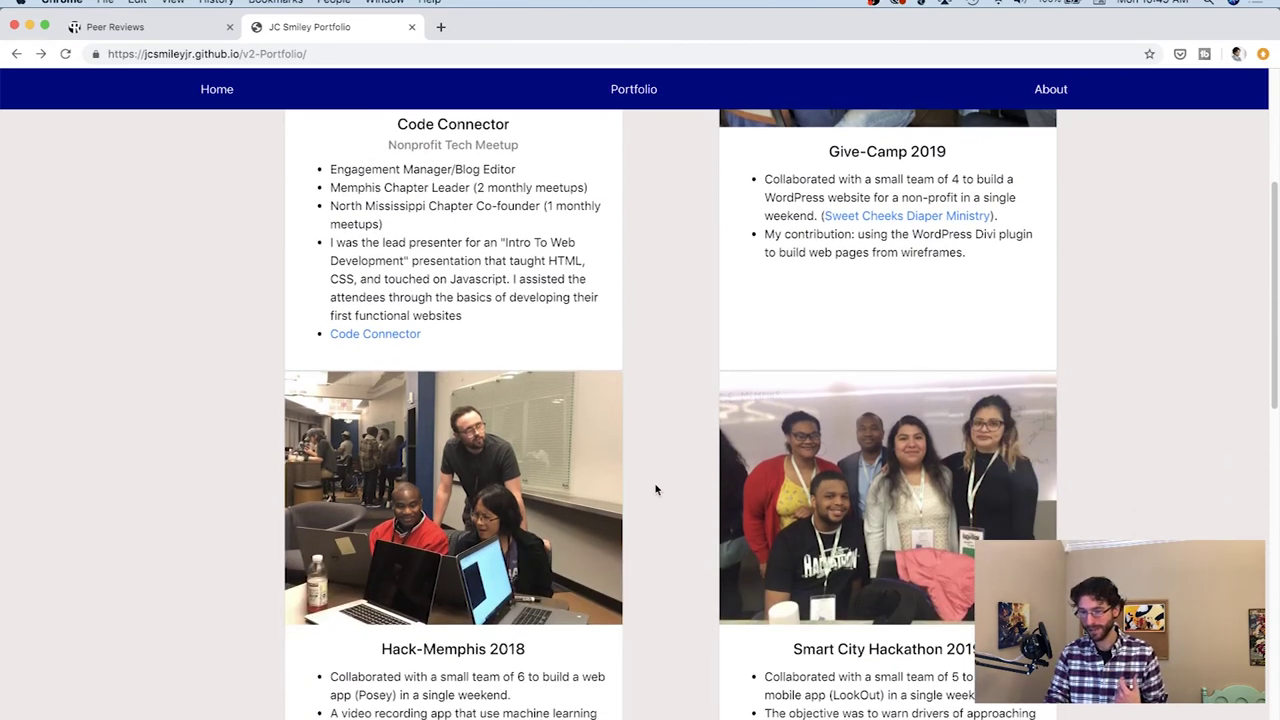
scroll(656, 489, down, 4)
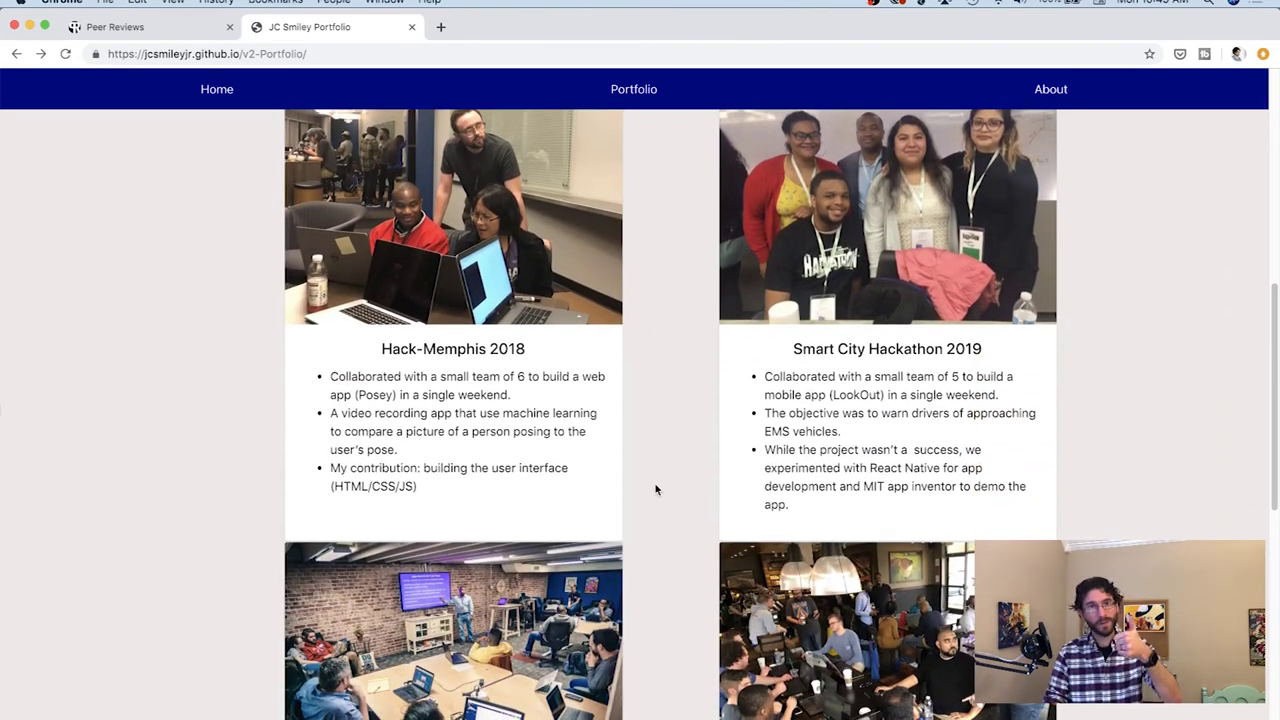
scroll(656, 489, down, 9)
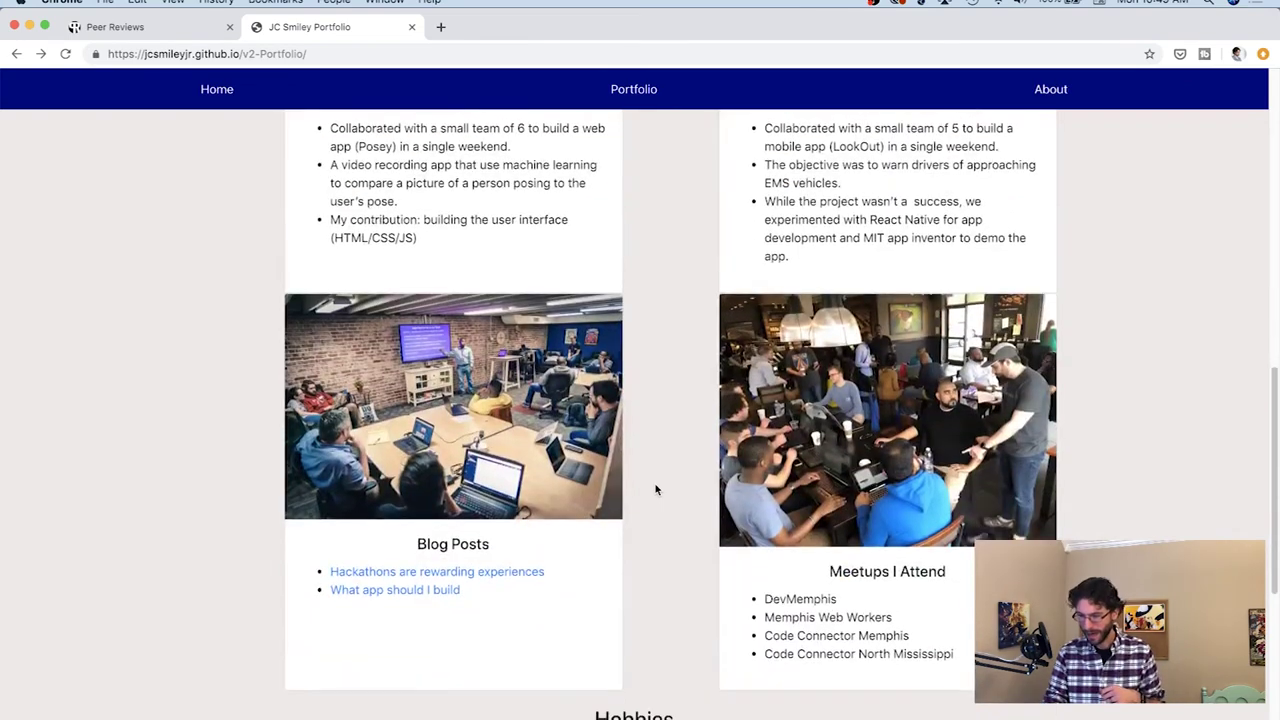
scroll(656, 489, down, 6)
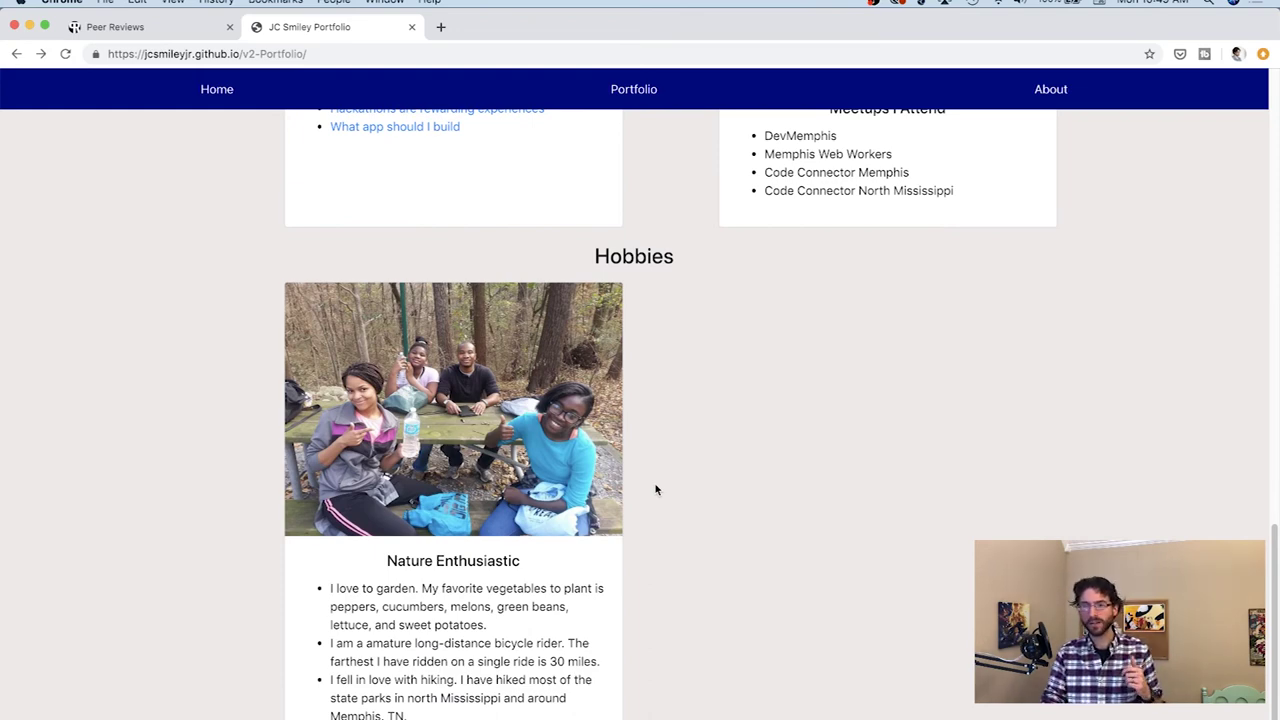
Recheck the Blog Posts and Meetups I Attend cards above Hobbies, skim the whole About page again and return to its heading
scroll(680, 314, up, 3)
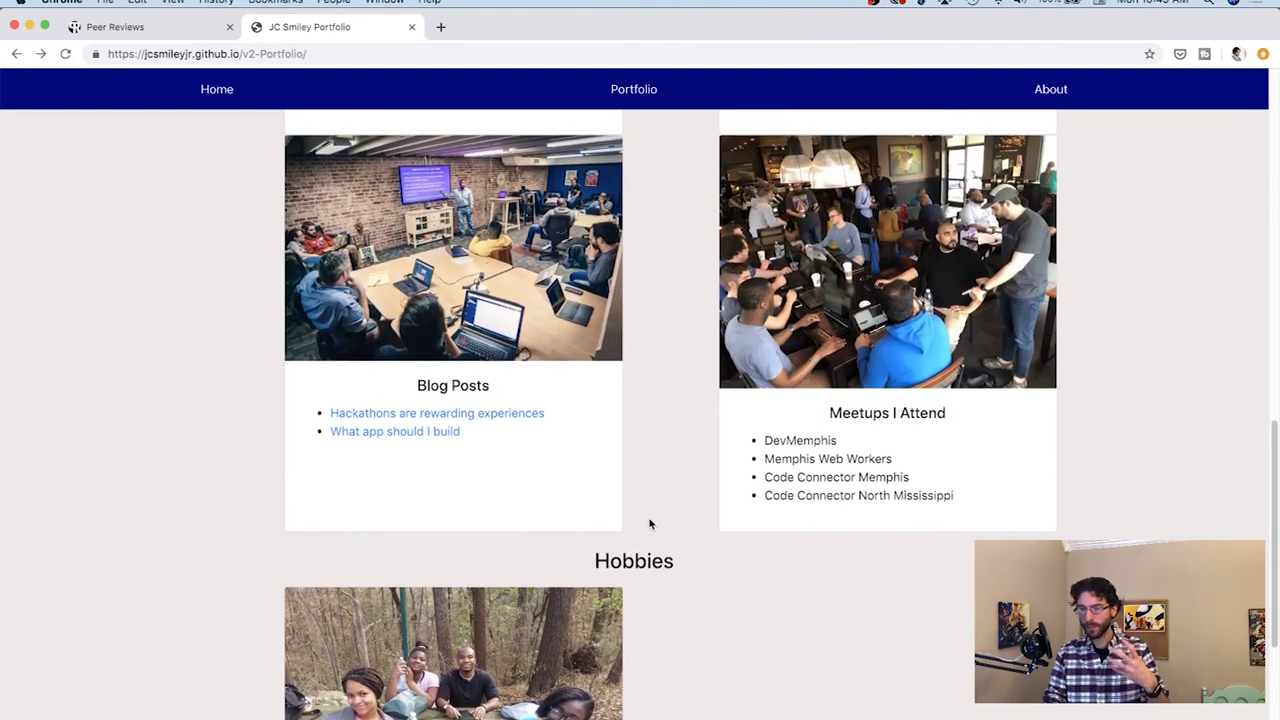
scroll(649, 523, up, 1)
scroll(649, 523, up, 10)
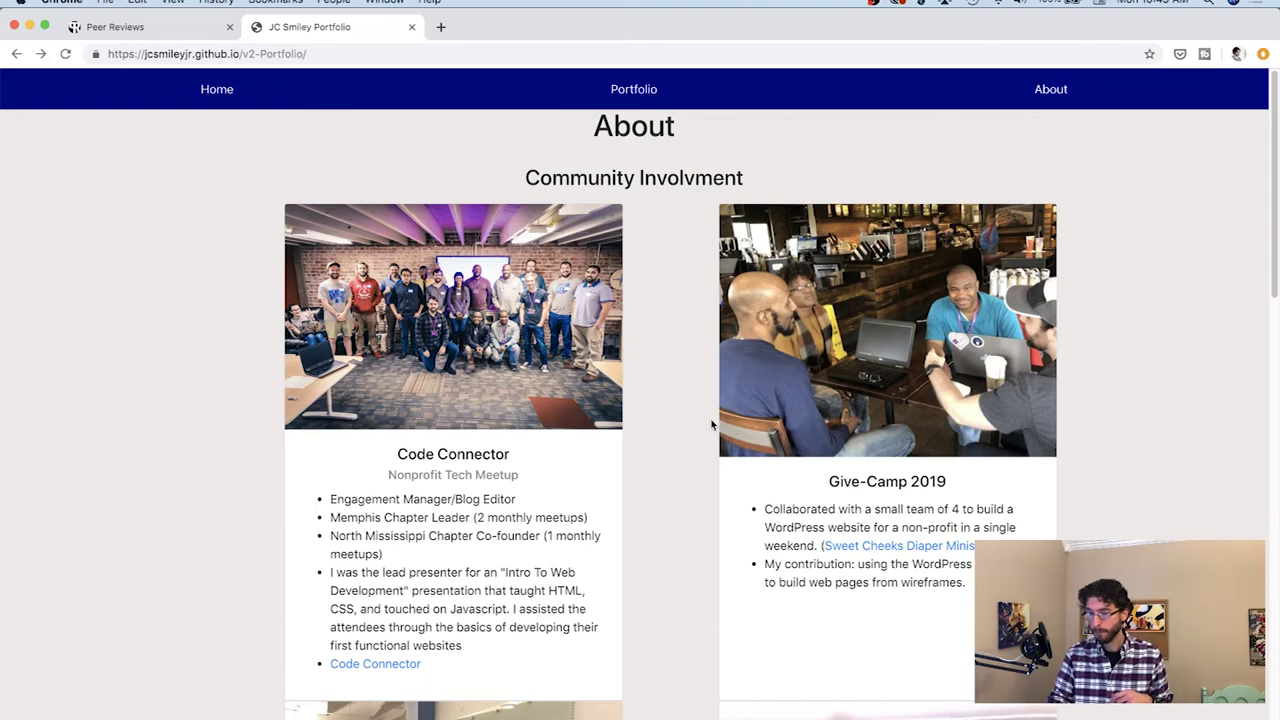
scroll(714, 423, down, 10)
scroll(718, 410, up, 10)
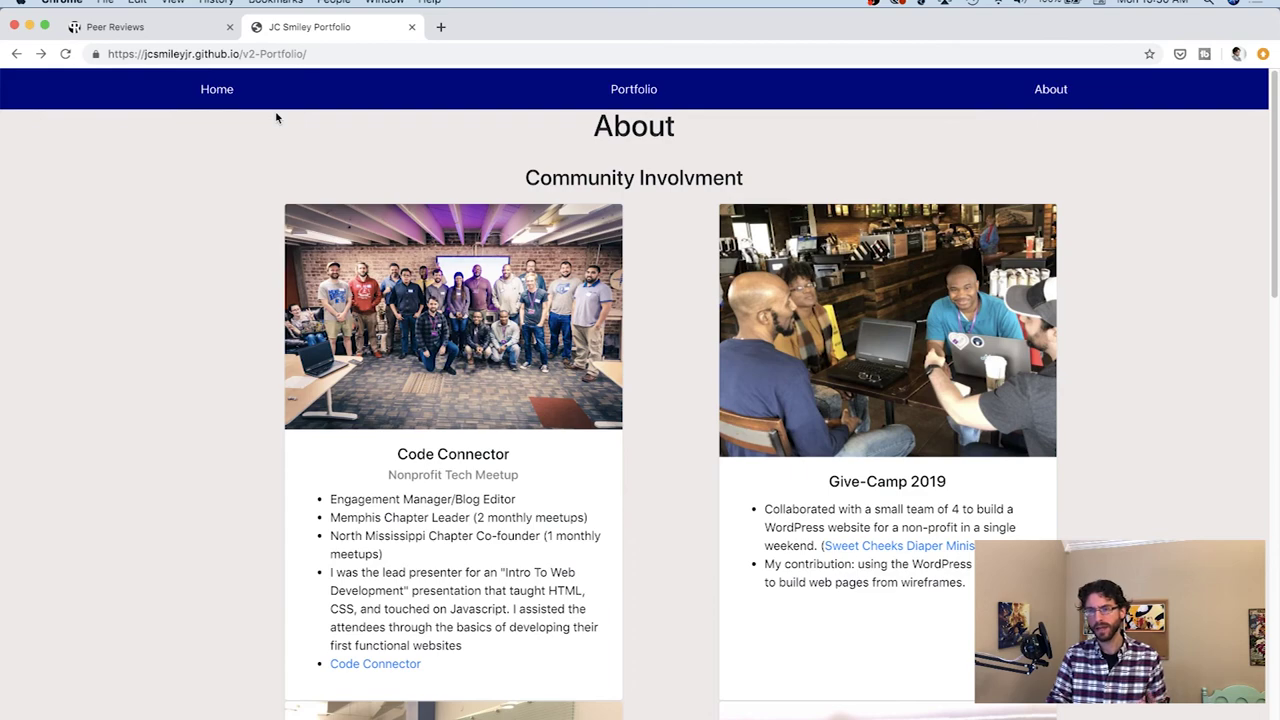
Open the site's Home page, review the Featured Project section and return to the hero banner
click(217, 90)
scroll(151, 317, down, 6)
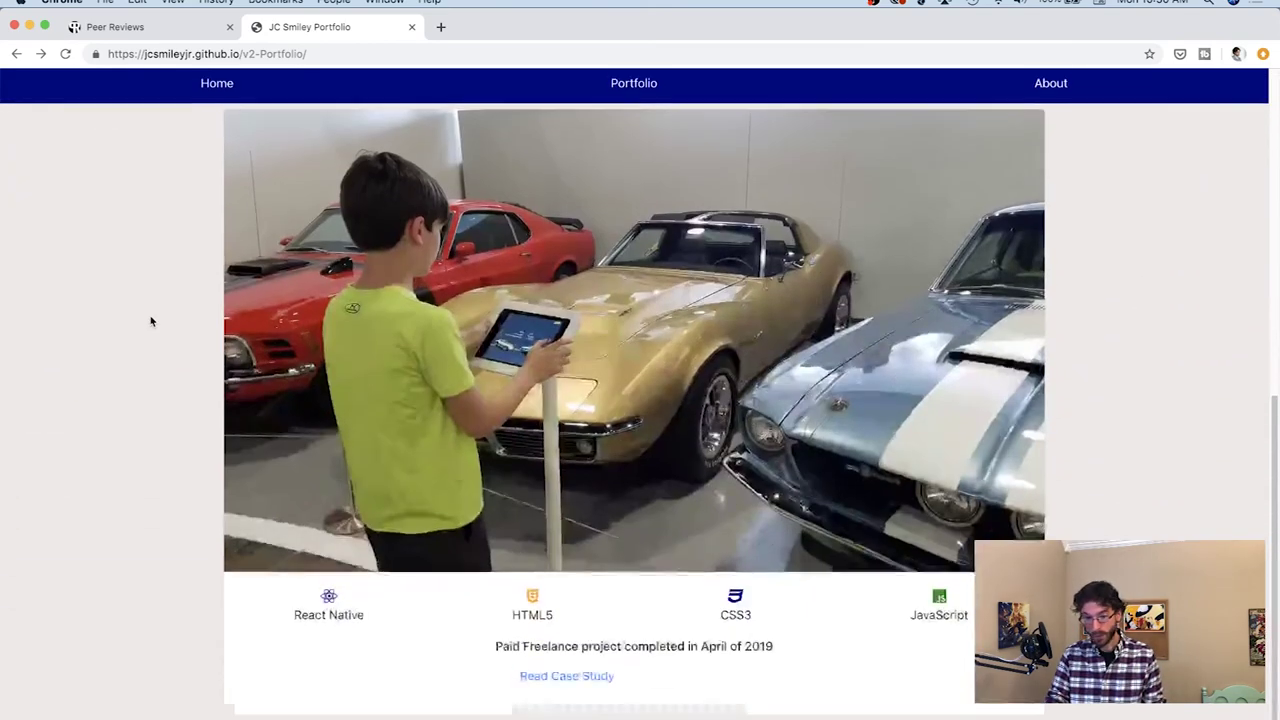
scroll(151, 321, up, 3)
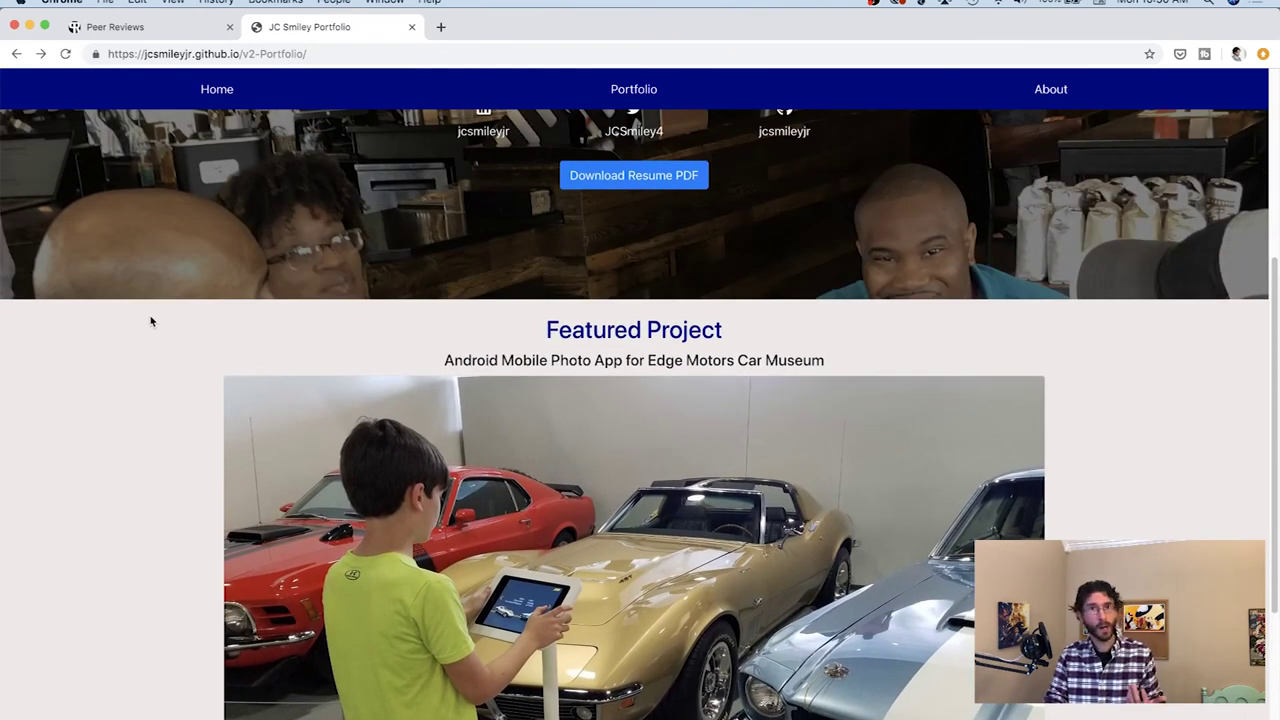
scroll(151, 321, up, 4)
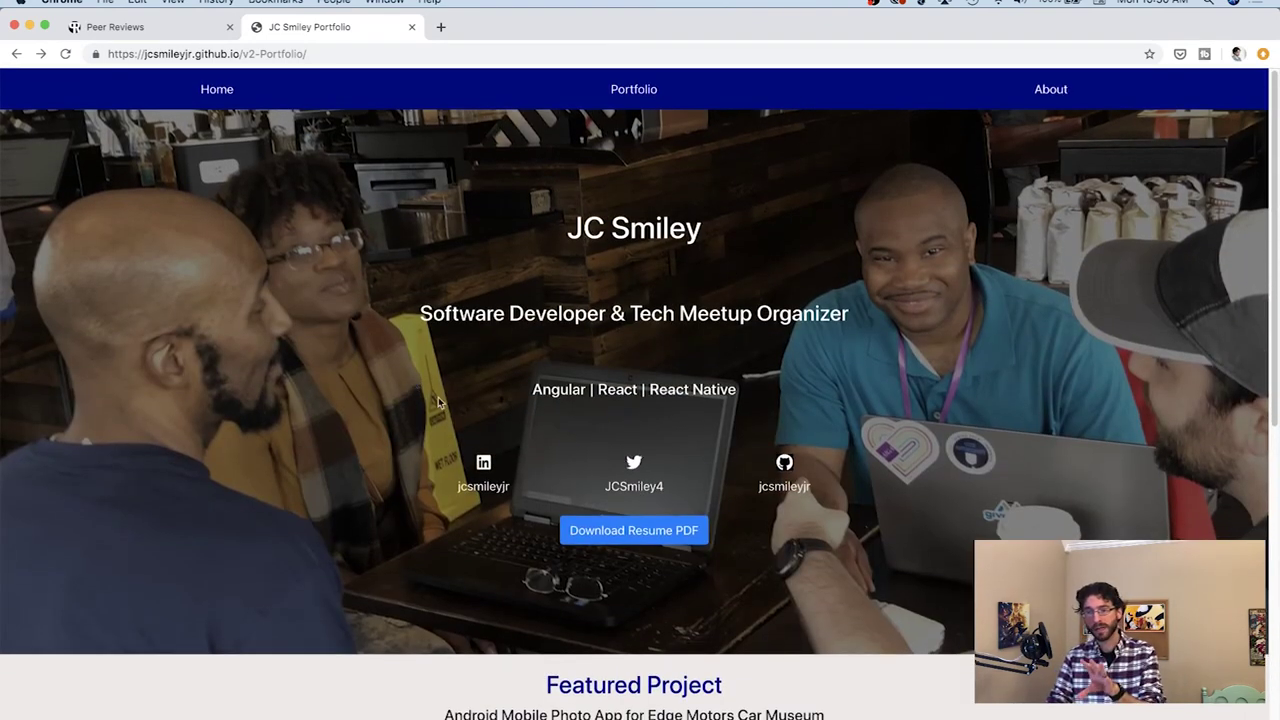